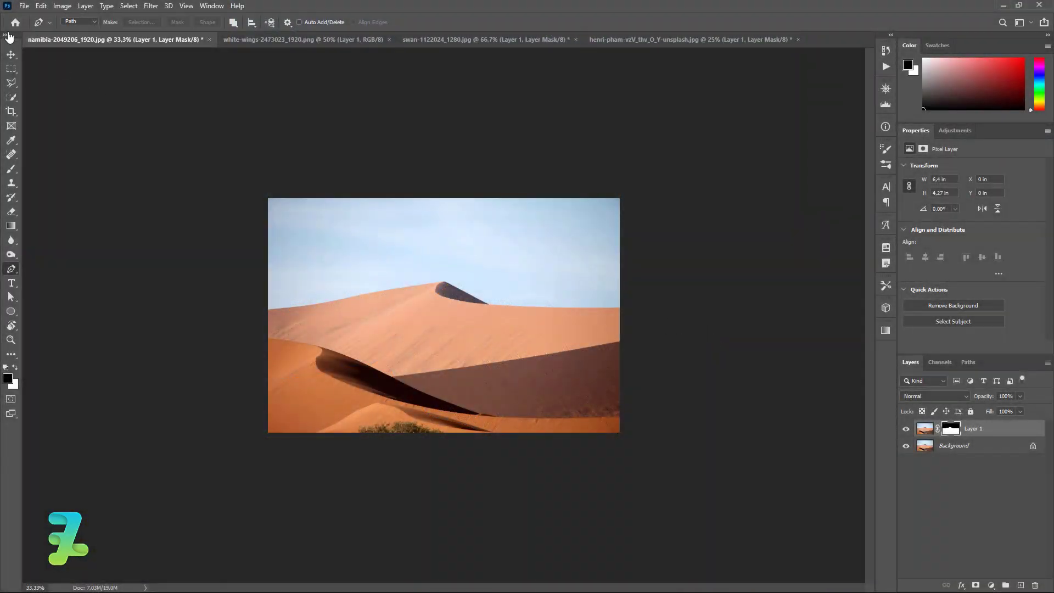
Step: Create a 3000 × 3000 px, 300 ppi artboard document with a White background, then return to the namibia photo
{"action": "left_click", "coordinate": [24, 6]}
{"action": "left_click", "coordinate": [28, 17]}
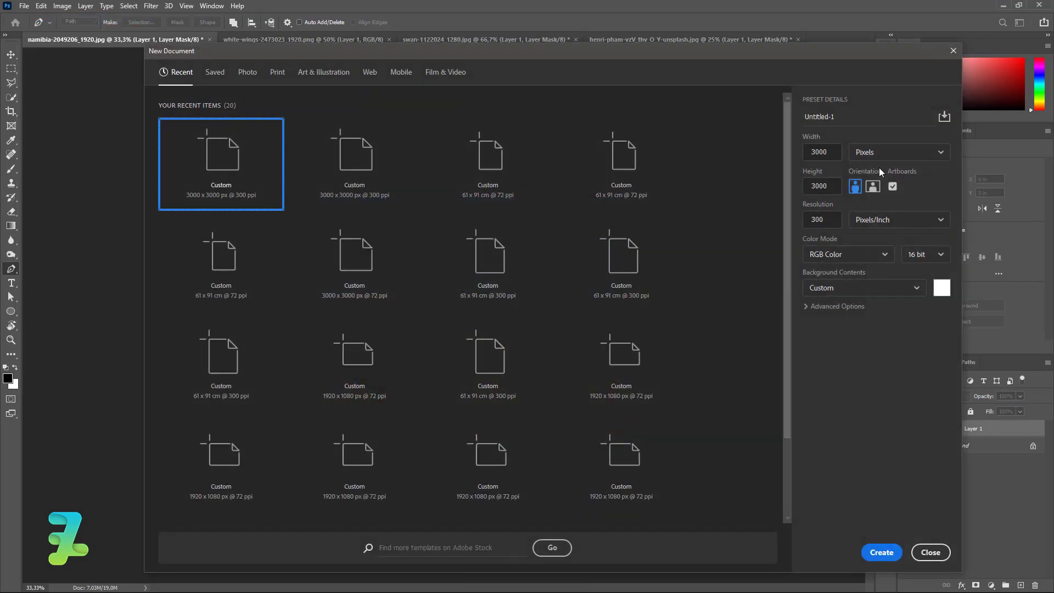
{"action": "left_click", "coordinate": [906, 152]}
{"action": "left_click", "coordinate": [912, 155]}
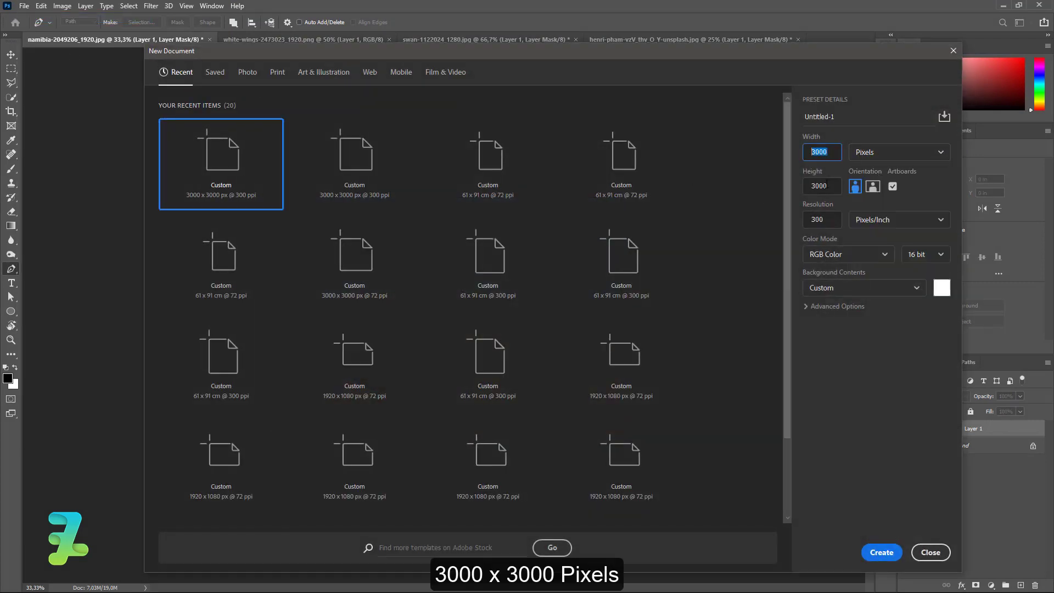
{"action": "key", "text": "Tab"}
{"action": "key", "text": "Tab"}
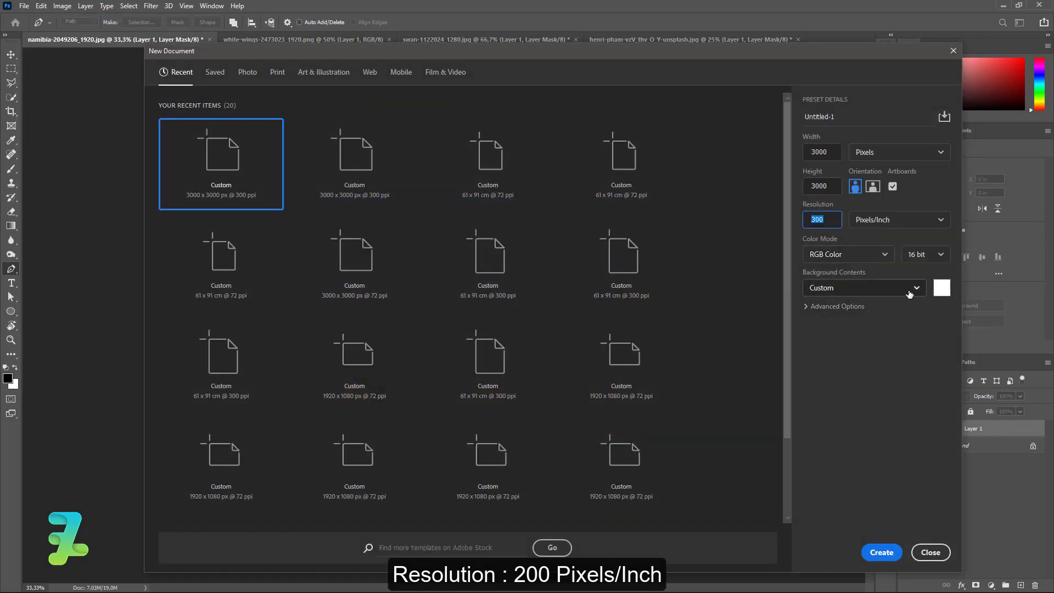
{"action": "left_click", "coordinate": [909, 291]}
{"action": "left_click", "coordinate": [892, 309]}
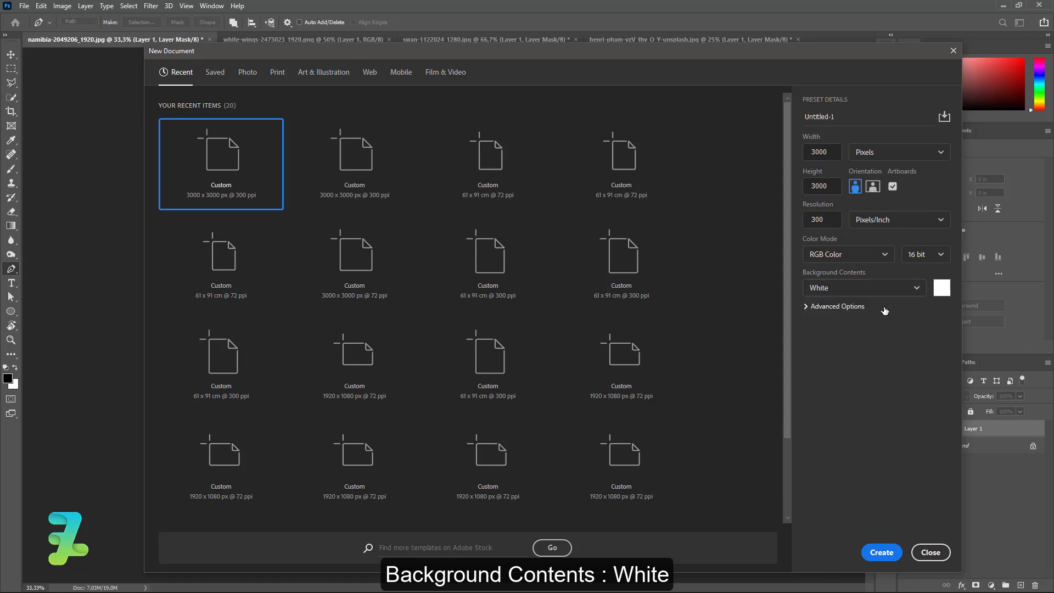
{"action": "left_click", "coordinate": [890, 550]}
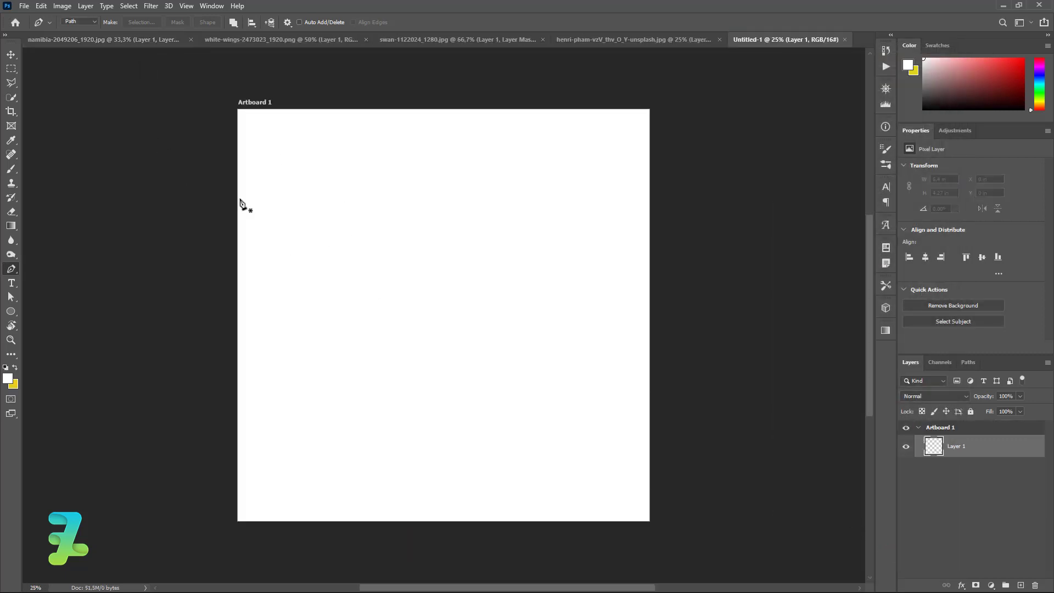
{"action": "left_click", "coordinate": [90, 41]}
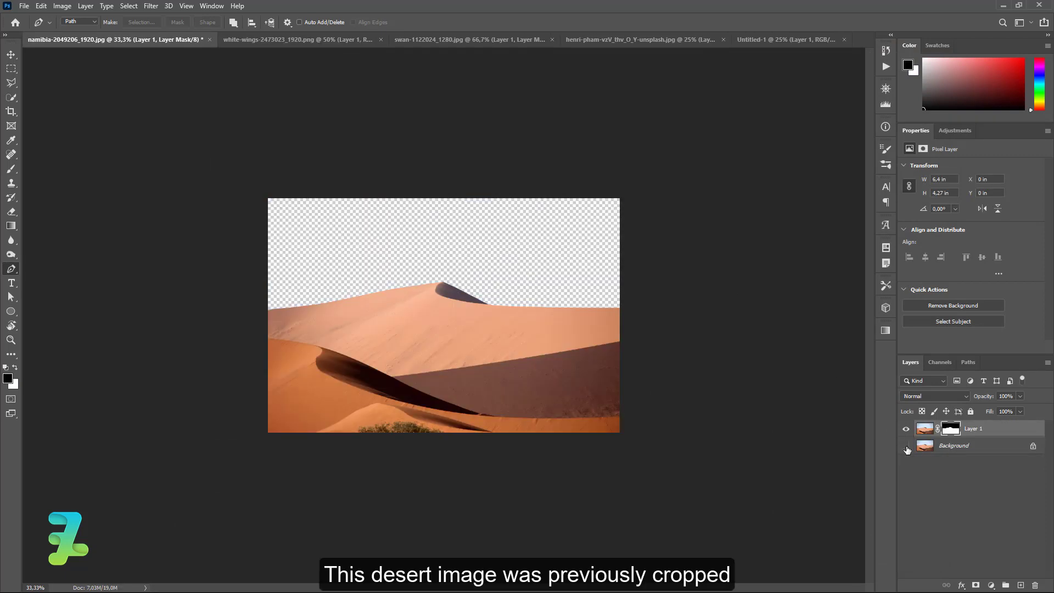
Step: Target the dune layer's image instead of its mask and float the namibia document in its own window
{"action": "left_click", "coordinate": [906, 446]}
{"action": "left_click", "coordinate": [926, 429]}
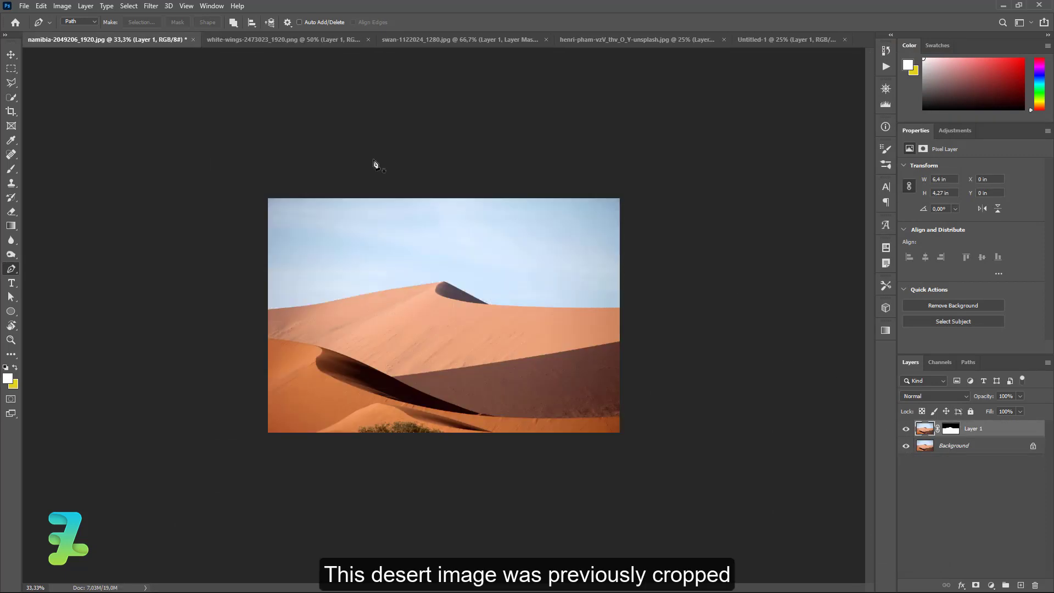
{"action": "right_click", "coordinate": [120, 39]}
{"action": "left_click", "coordinate": [148, 92]}
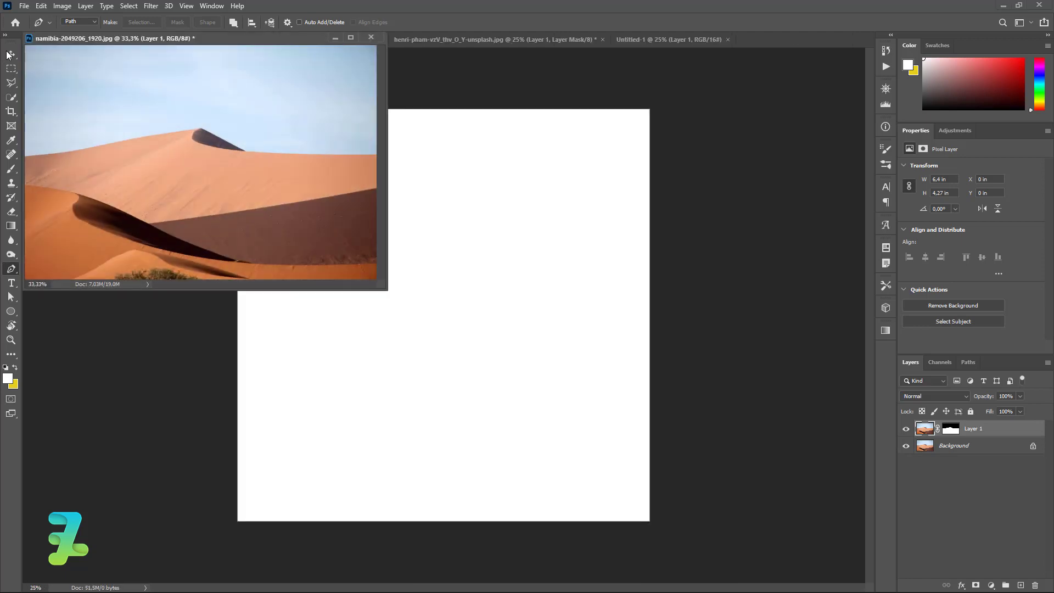
Step: Copy the dune layer into the Untitled-1 artboard and dock the namibia window back
{"action": "left_click", "coordinate": [8, 54]}
{"action": "left_click_drag", "start_coordinate": [934, 429], "coordinate": [558, 381]}
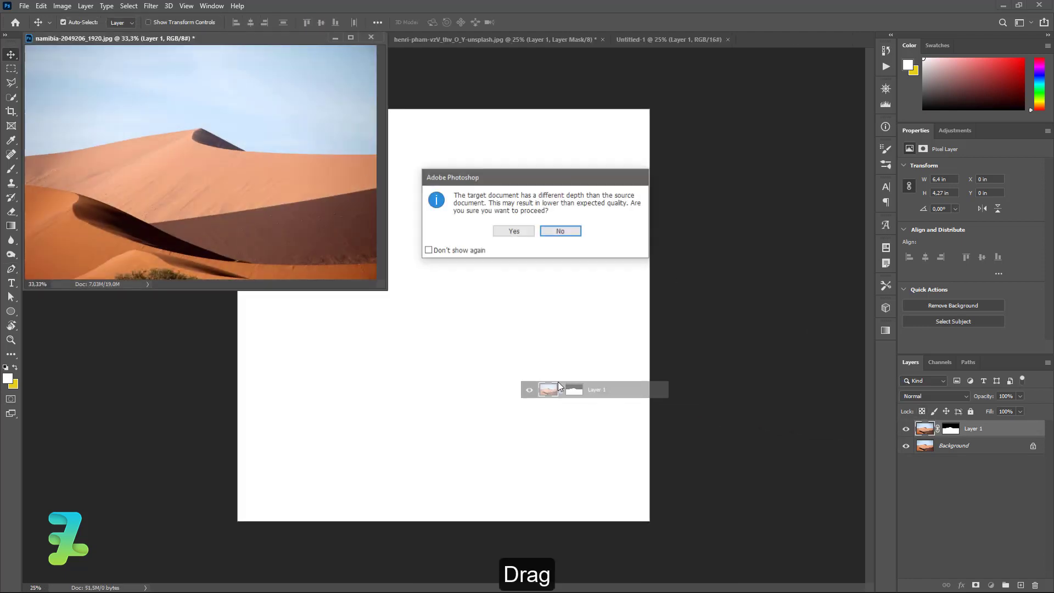
{"action": "left_click", "coordinate": [528, 231]}
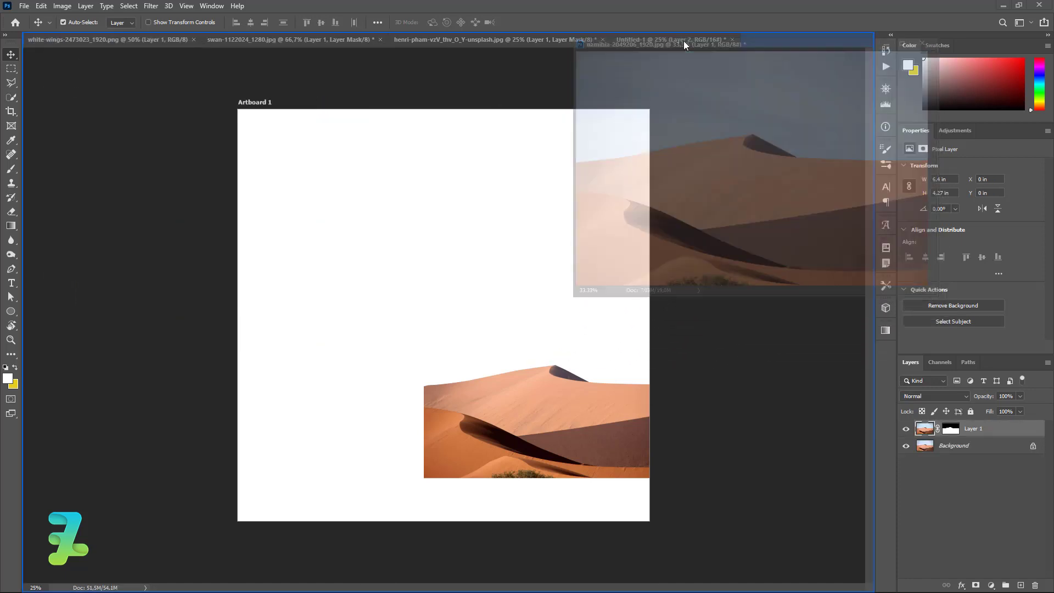
{"action": "left_click_drag", "start_coordinate": [132, 40], "coordinate": [684, 41]}
{"action": "left_click", "coordinate": [569, 41]}
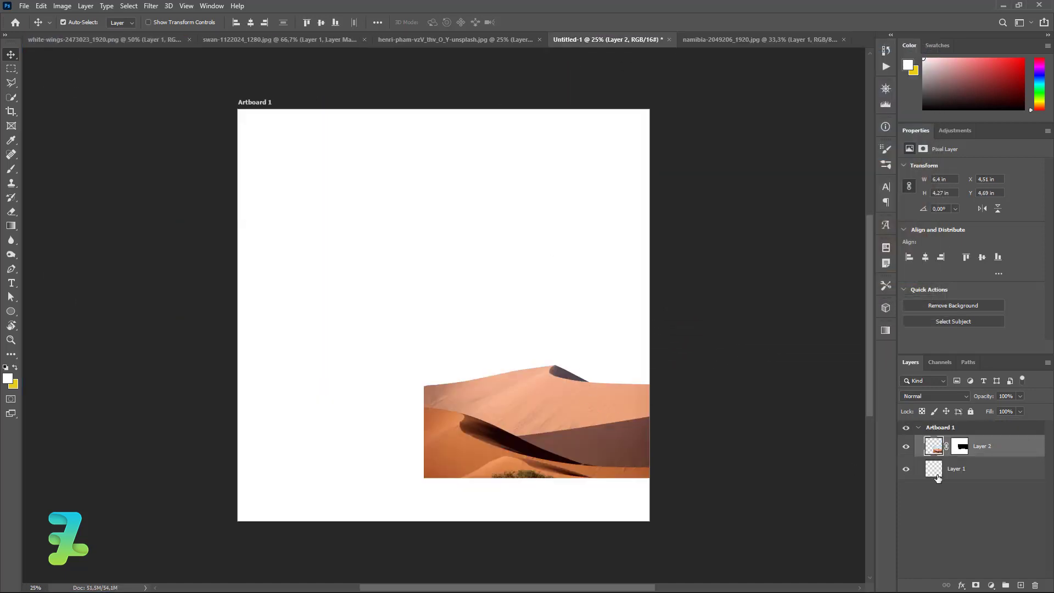
Step: Convert the dunes to a smart object, move them bottom-left, and scale them to the artboard width
{"action": "right_click", "coordinate": [1041, 460]}
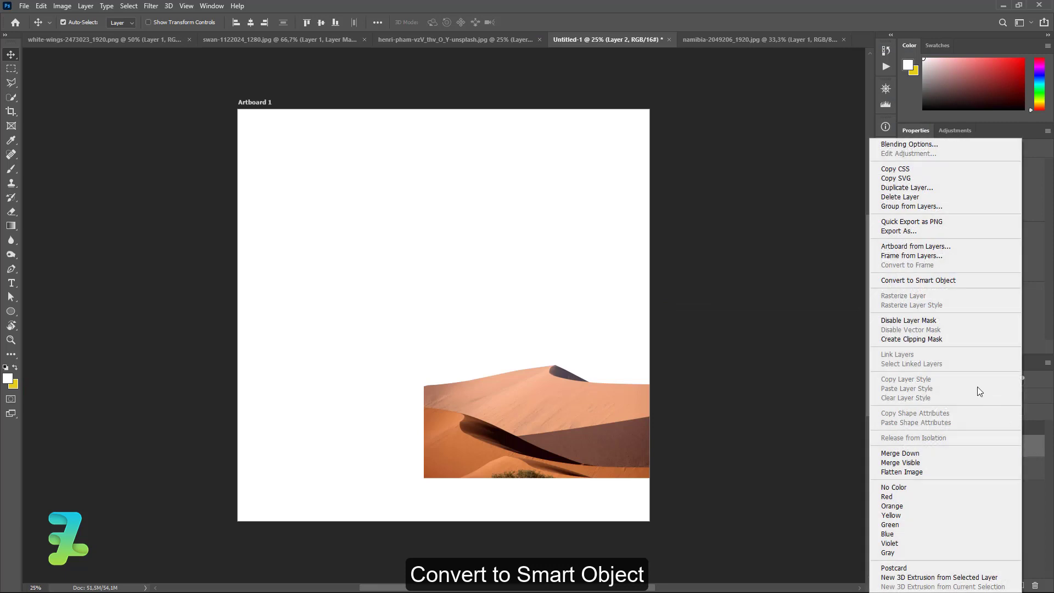
{"action": "left_click", "coordinate": [922, 282]}
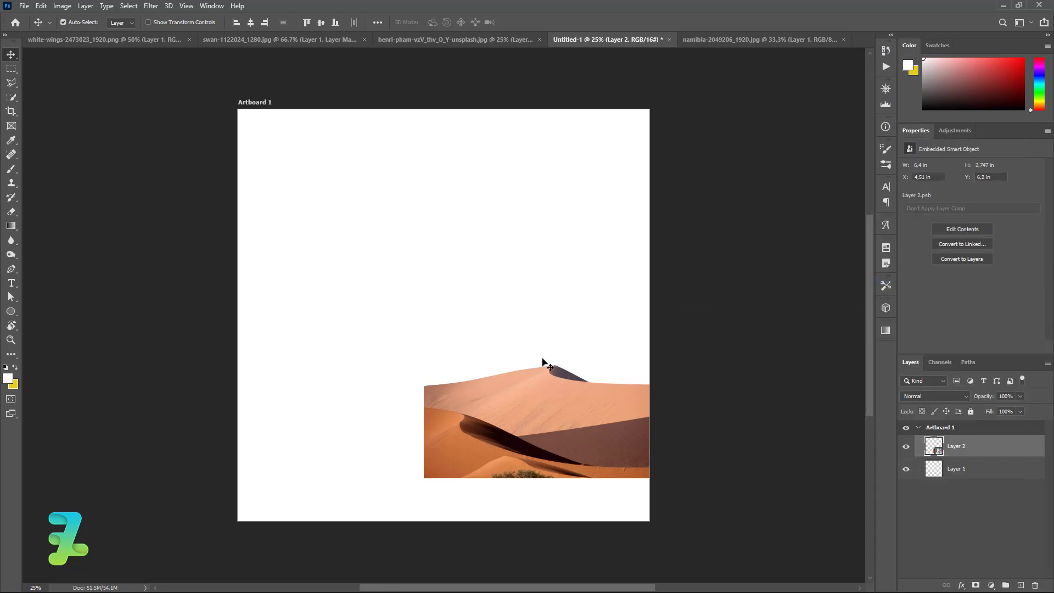
{"action": "left_click_drag", "start_coordinate": [466, 427], "coordinate": [280, 472]}
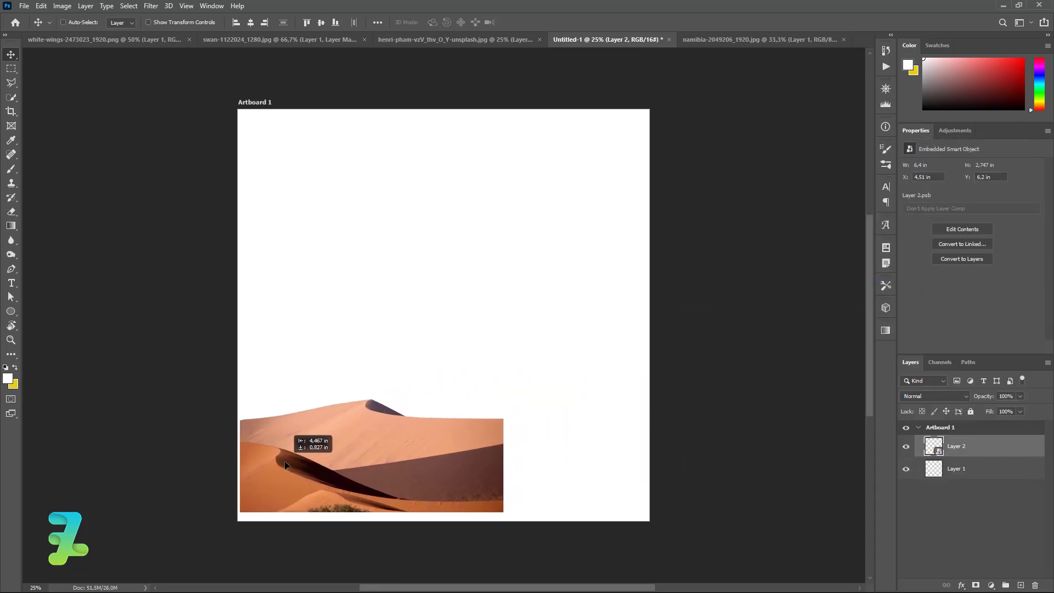
{"action": "key", "text": "ctrl+t"}
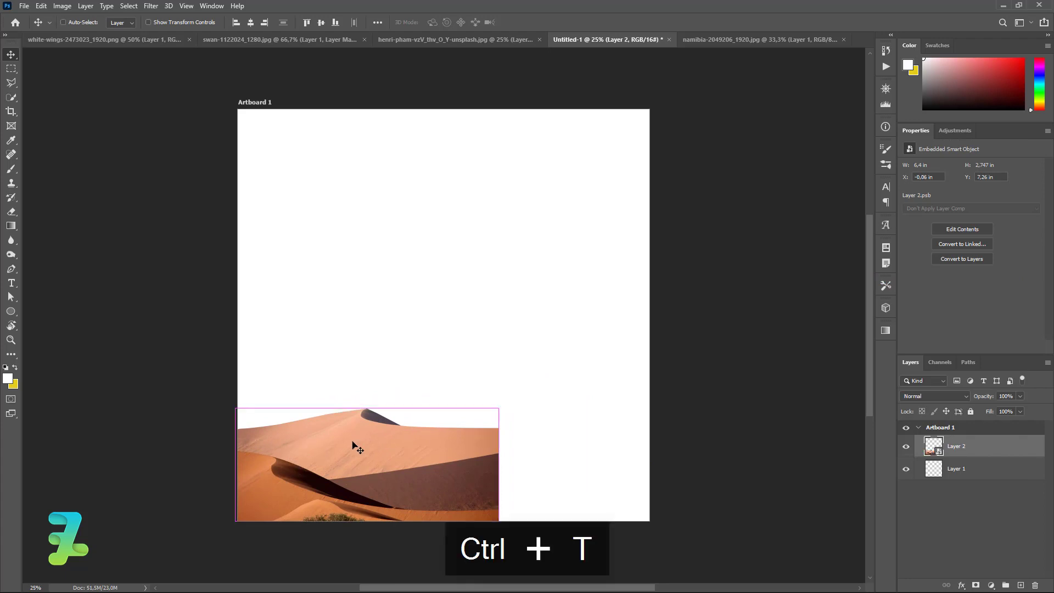
{"action": "left_click_drag", "start_coordinate": [498, 345], "coordinate": [649, 244]}
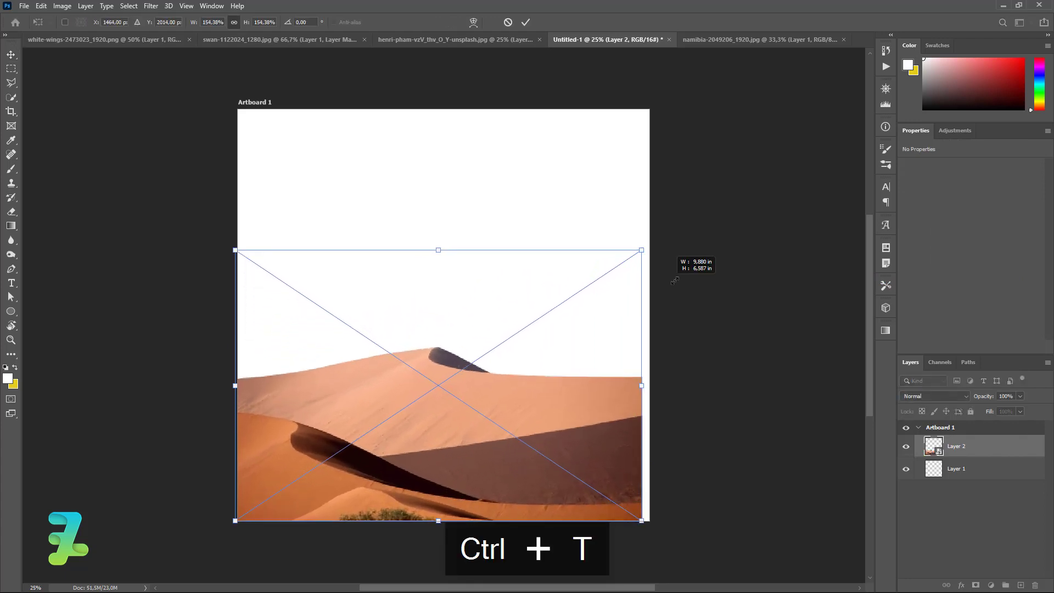
{"action": "left_click", "coordinate": [11, 54]}
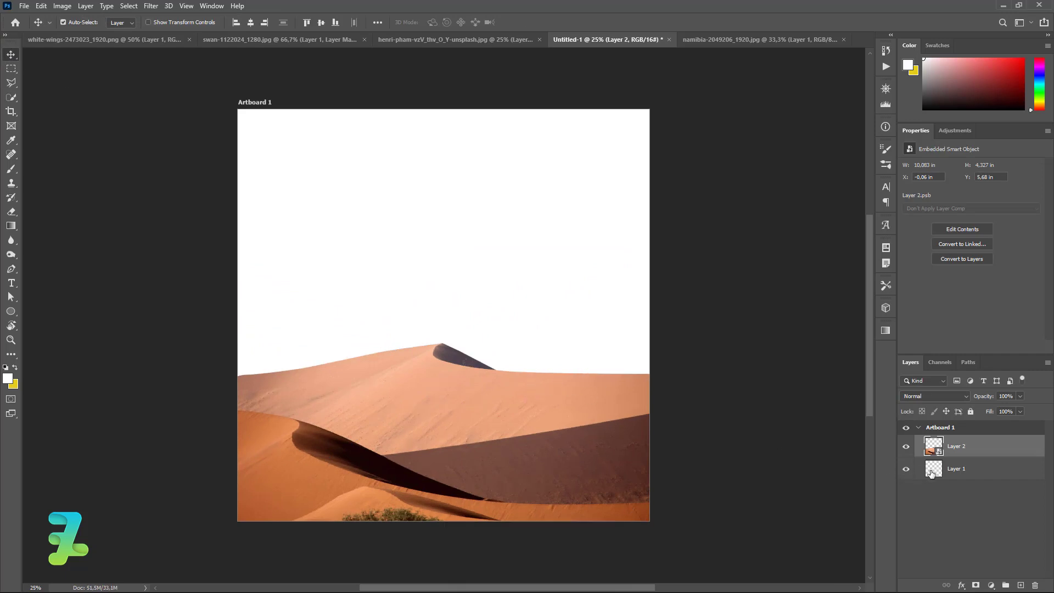
{"action": "left_click", "coordinate": [934, 473]}
Step: Set up a cyan-to-blue gradient in the Gradient tool's editor
{"action": "left_click", "coordinate": [11, 226]}
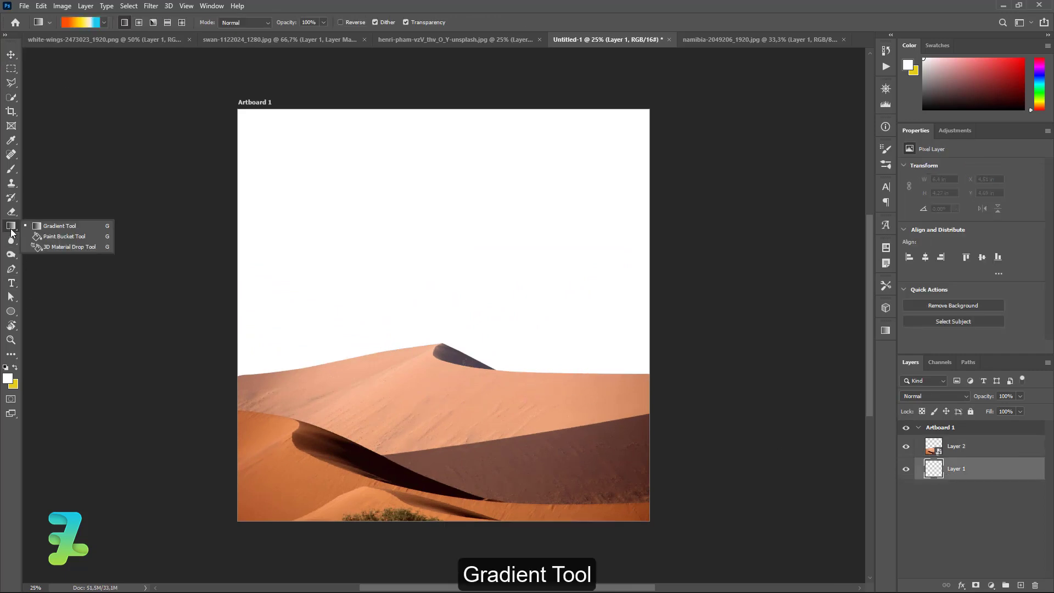
{"action": "left_click", "coordinate": [47, 229]}
{"action": "left_click", "coordinate": [83, 24]}
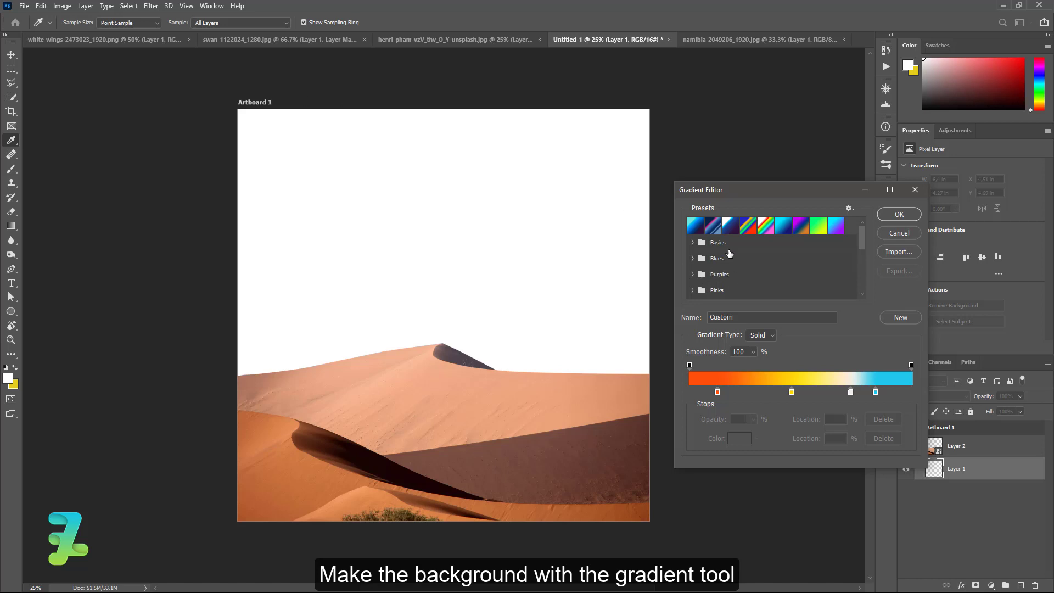
{"action": "left_click", "coordinate": [834, 230]}
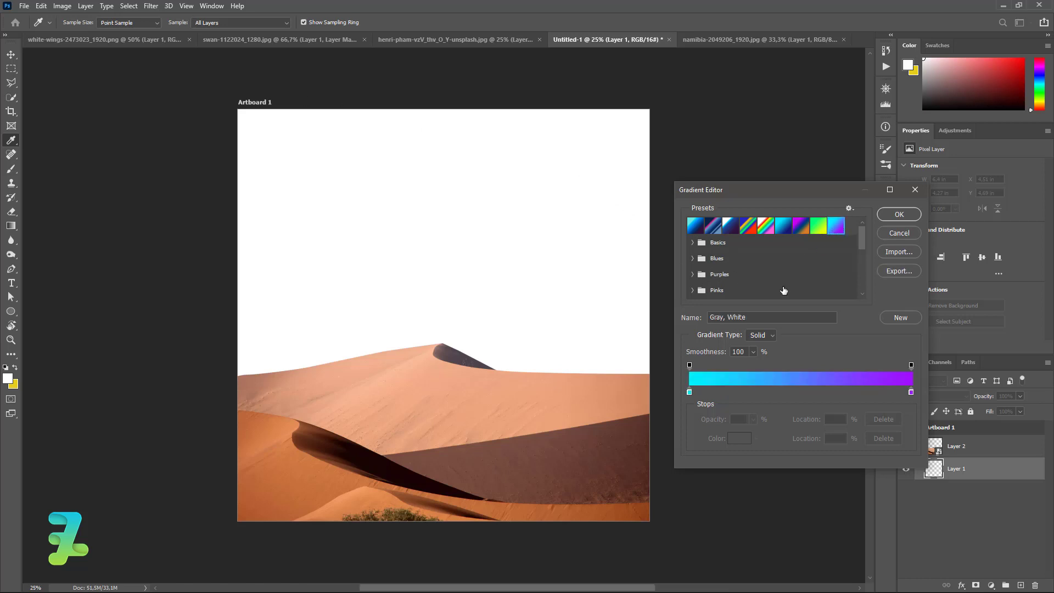
{"action": "double_click", "coordinate": [690, 392]}
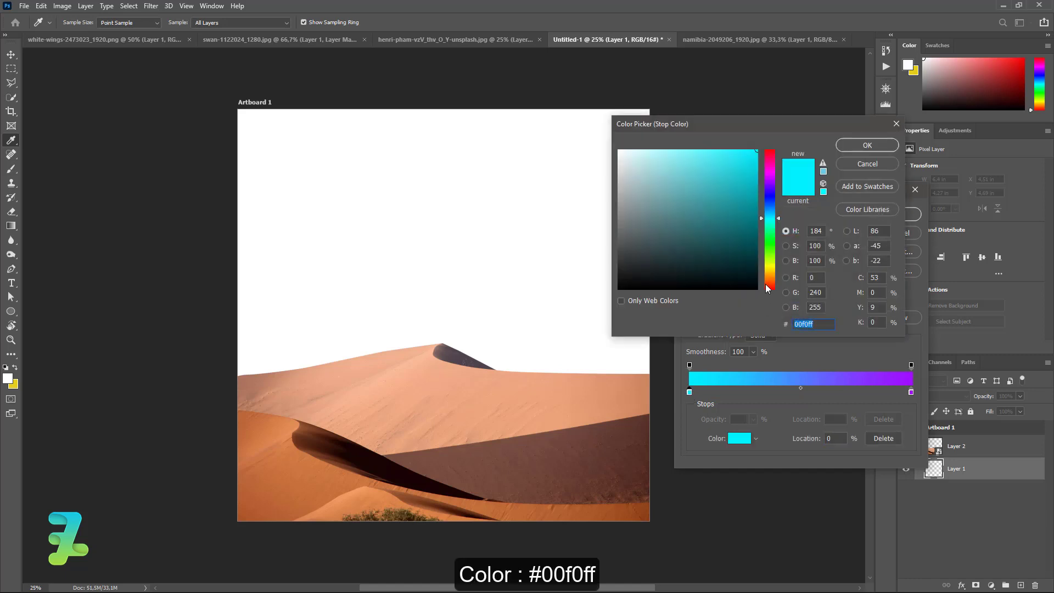
{"action": "left_click", "coordinate": [863, 147]}
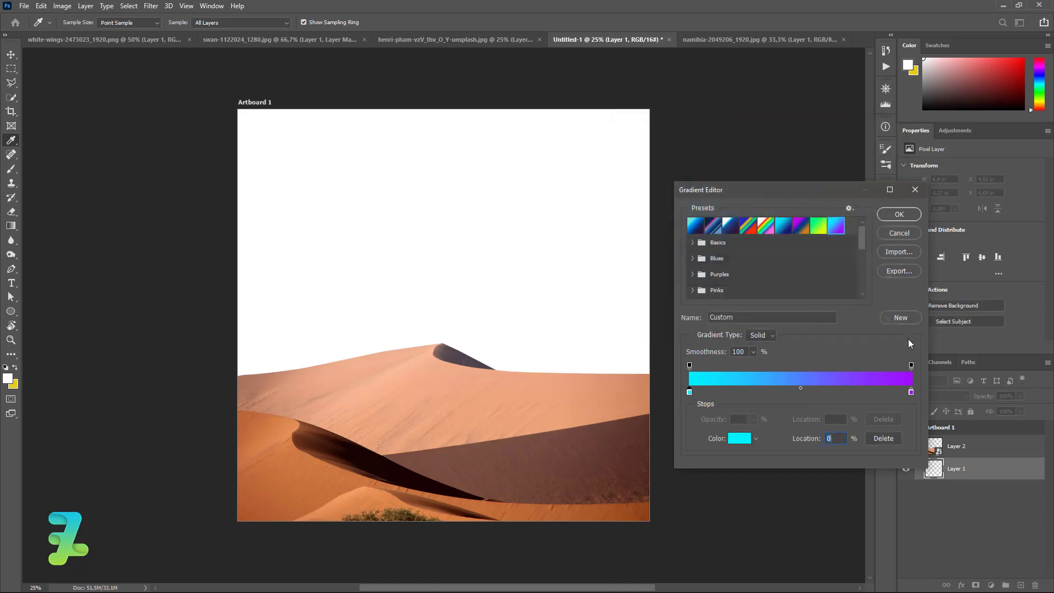
{"action": "double_click", "coordinate": [909, 392]}
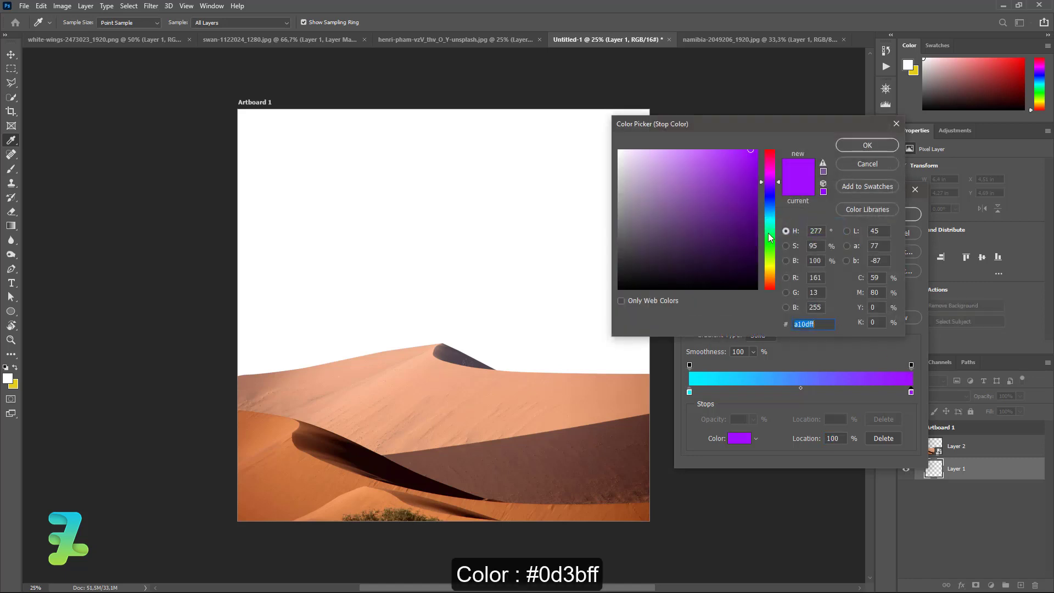
{"action": "mouse_move", "coordinate": [768, 233]}
{"action": "left_mouse_down"}
{"action": "mouse_move", "coordinate": [772, 194]}
{"action": "mouse_move", "coordinate": [761, 193]}
{"action": "mouse_move", "coordinate": [771, 201]}
{"action": "left_mouse_up"}
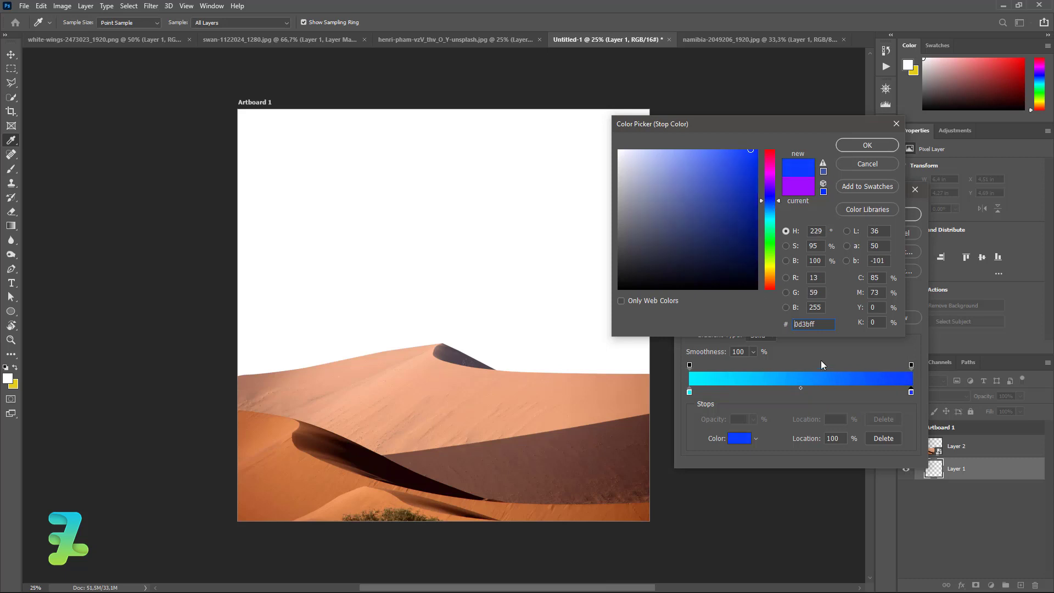
{"action": "left_click", "coordinate": [883, 148]}
{"action": "left_click", "coordinate": [898, 219]}
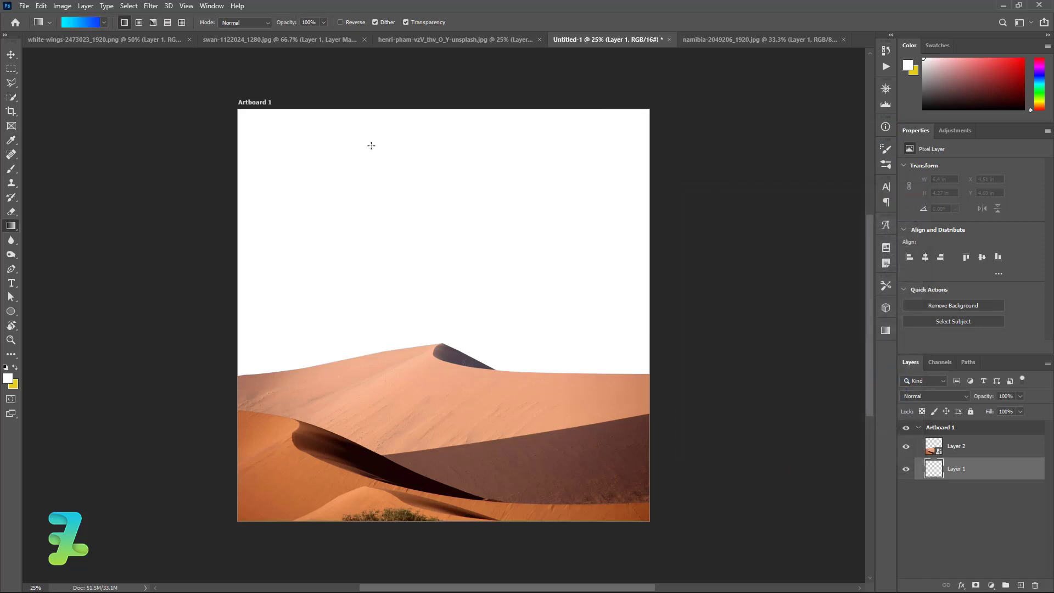
Step: Draw the gradient on Layer 1 with deep blue overhead and cyan at the horizon
{"action": "left_click_drag", "start_coordinate": [327, 143], "coordinate": [540, 462]}
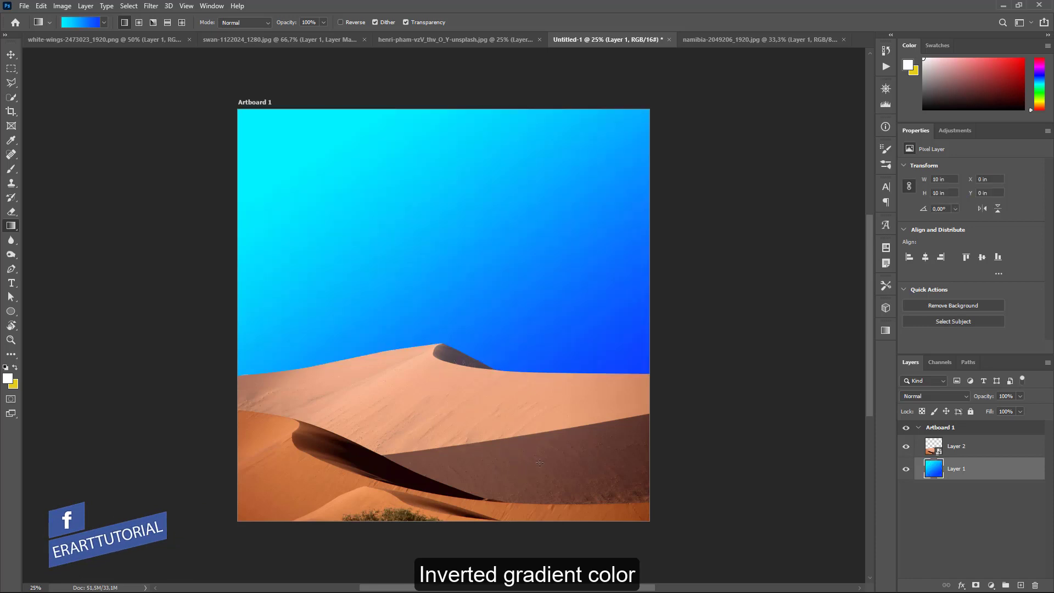
{"action": "left_click_drag", "start_coordinate": [590, 507], "coordinate": [306, 153]}
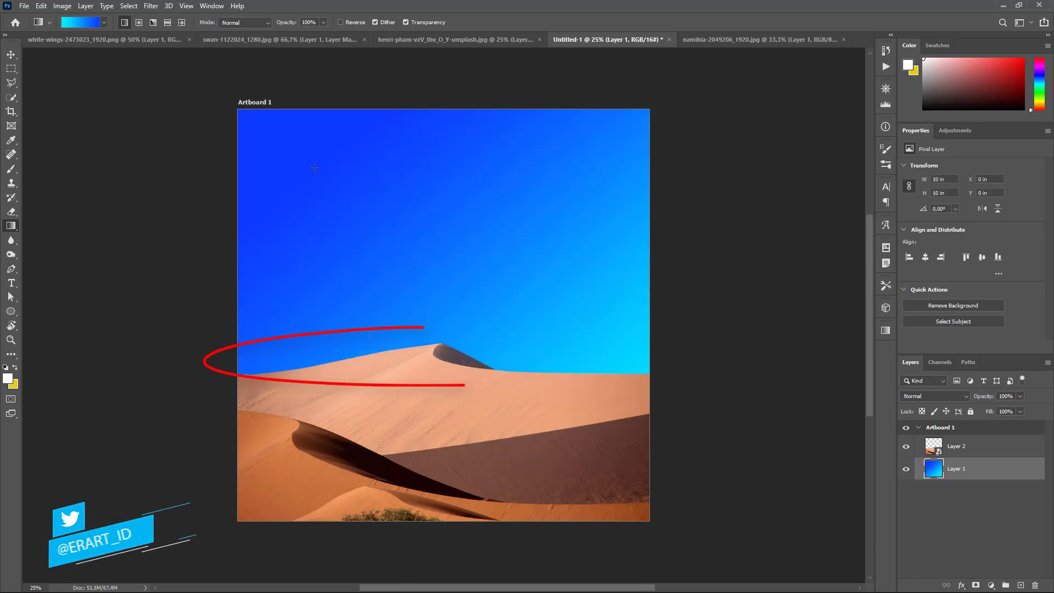
{"action": "left_click_drag", "start_coordinate": [422, 278], "coordinate": [358, 220]}
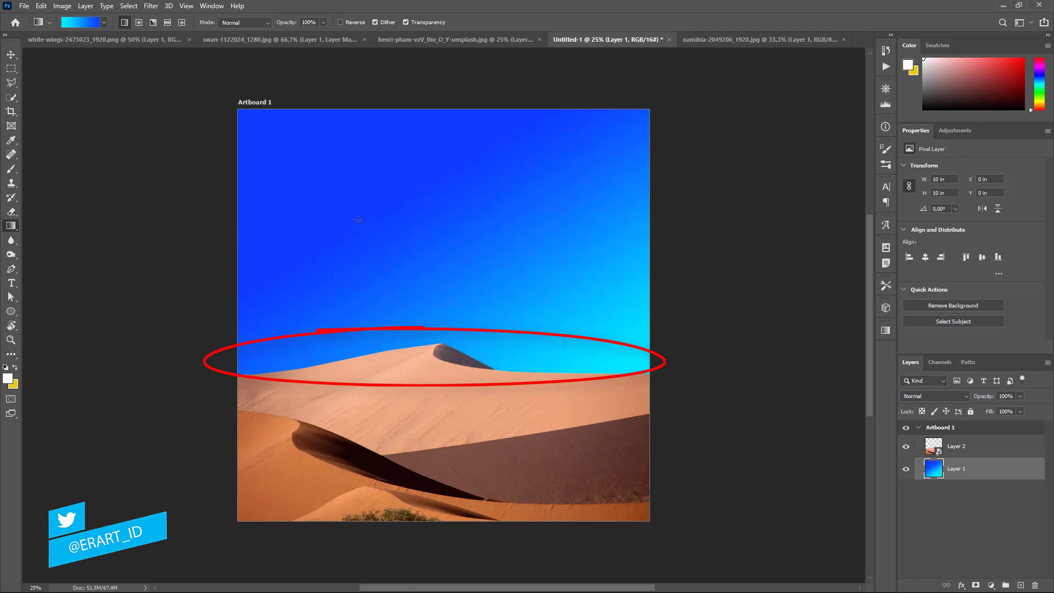
{"action": "left_click_drag", "start_coordinate": [459, 444], "coordinate": [344, 149]}
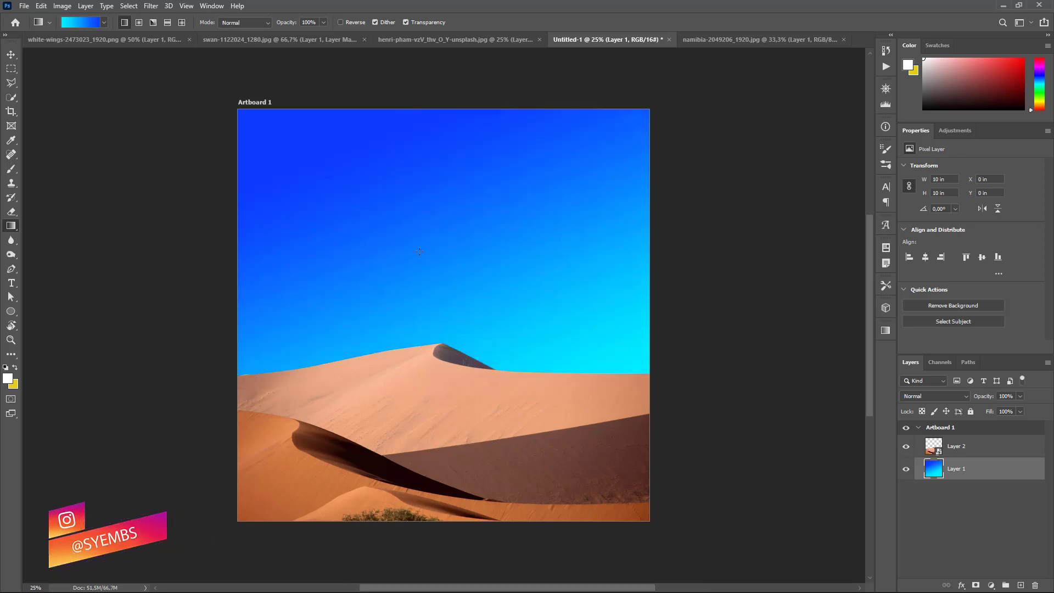
{"action": "left_click", "coordinate": [11, 56]}
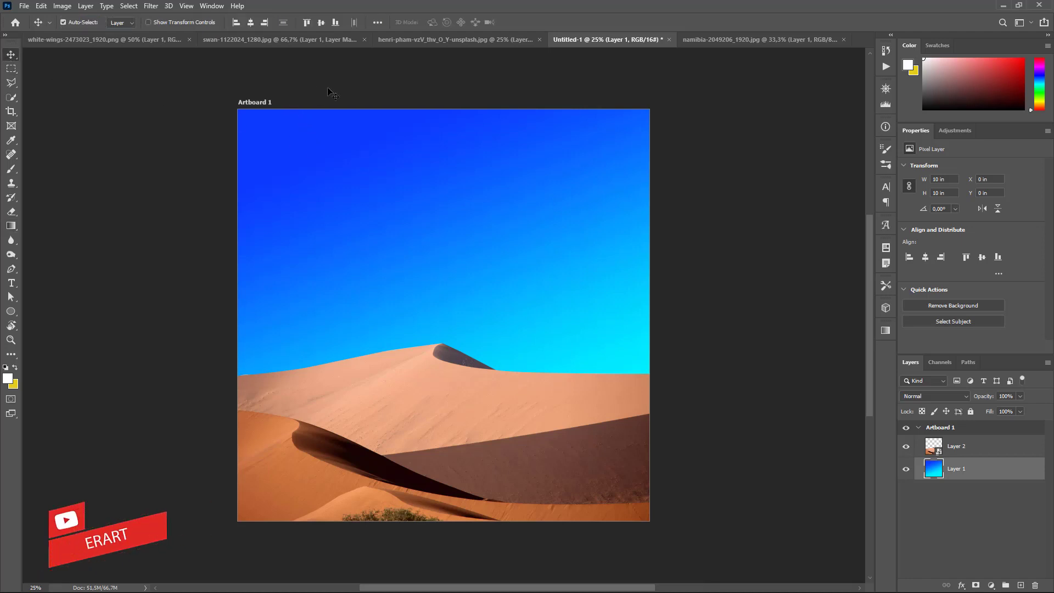
Step: Check the woman photo's cutout, target its layer image, and float that document in its own window
{"action": "left_click", "coordinate": [392, 40]}
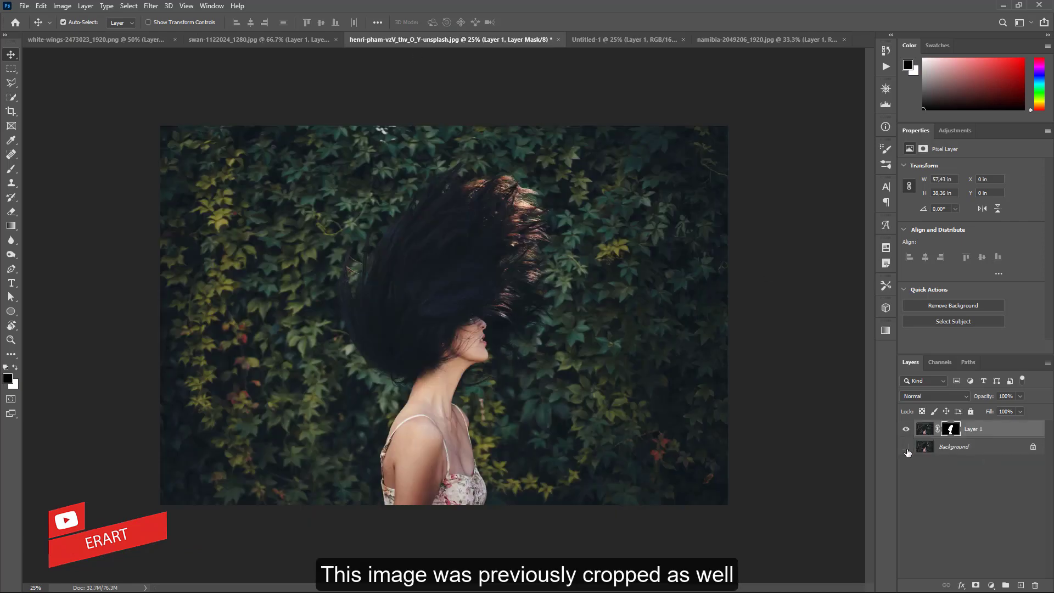
{"action": "left_click", "coordinate": [907, 448]}
{"action": "left_click", "coordinate": [907, 448]}
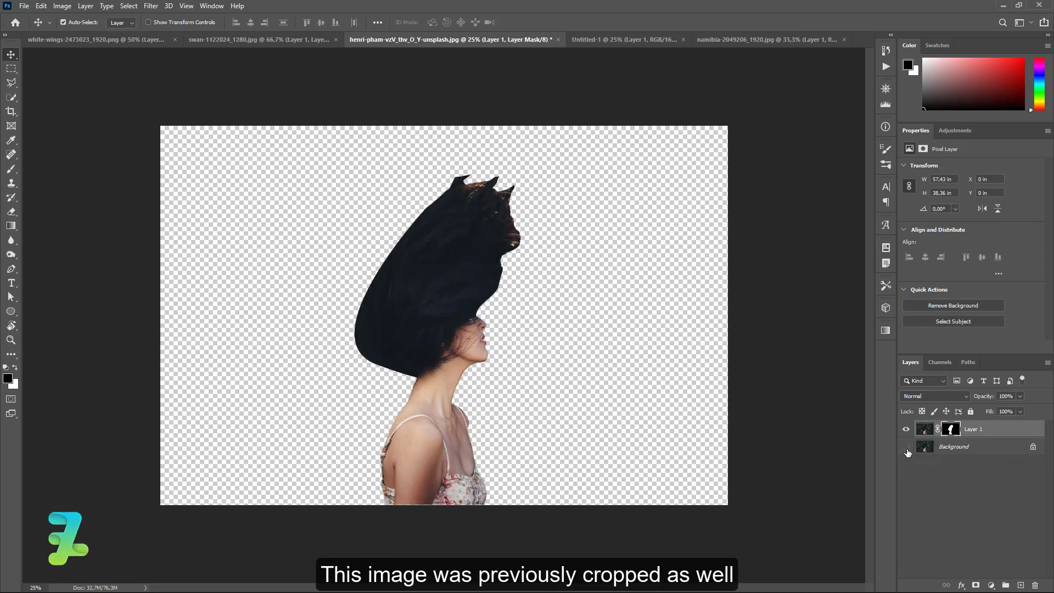
{"action": "left_click", "coordinate": [907, 448]}
{"action": "left_click", "coordinate": [926, 429]}
{"action": "right_click", "coordinate": [396, 41]}
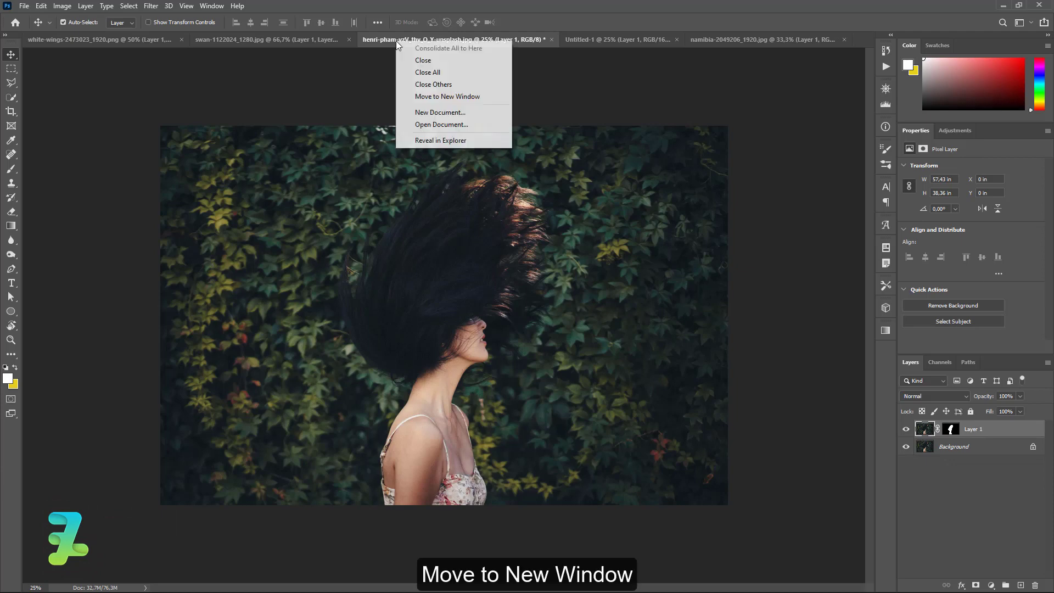
{"action": "left_click", "coordinate": [420, 97]}
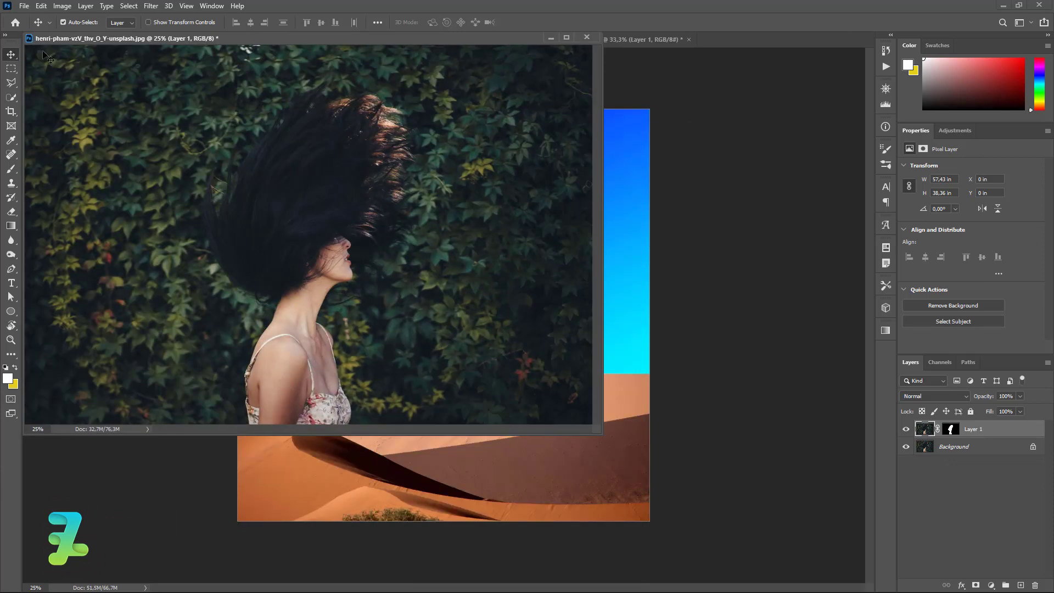
Step: Copy the woman layer onto the desert artboard and dock her photo back with the others
{"action": "mouse_move", "coordinate": [290, 36]}
{"action": "left_mouse_down"}
{"action": "mouse_move", "coordinate": [397, 69]}
{"action": "mouse_move", "coordinate": [635, 52]}
{"action": "left_mouse_up"}
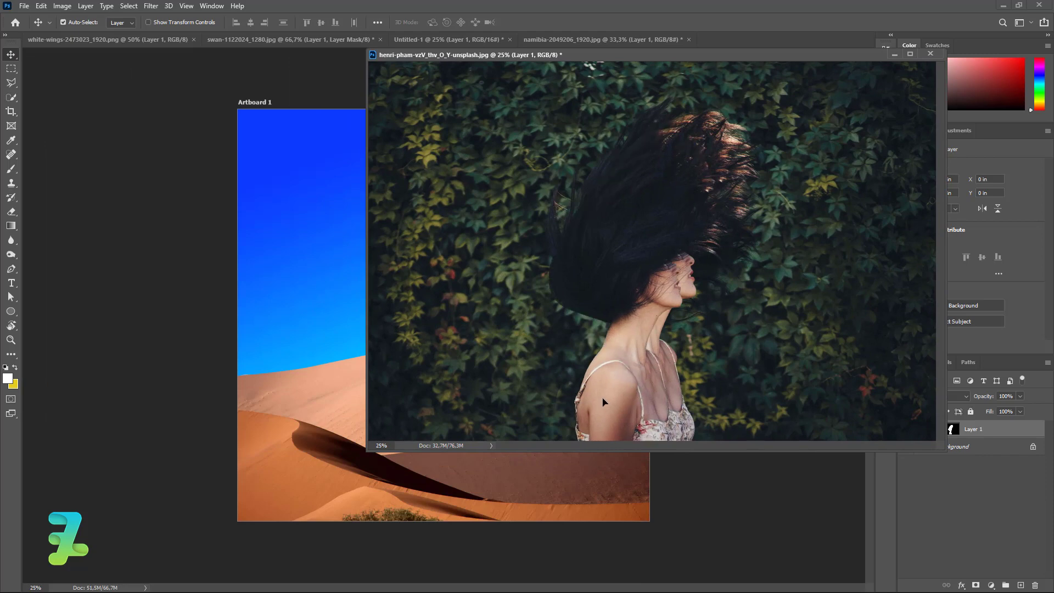
{"action": "left_click_drag", "start_coordinate": [630, 351], "coordinate": [438, 488]}
{"action": "left_click", "coordinate": [533, 231]}
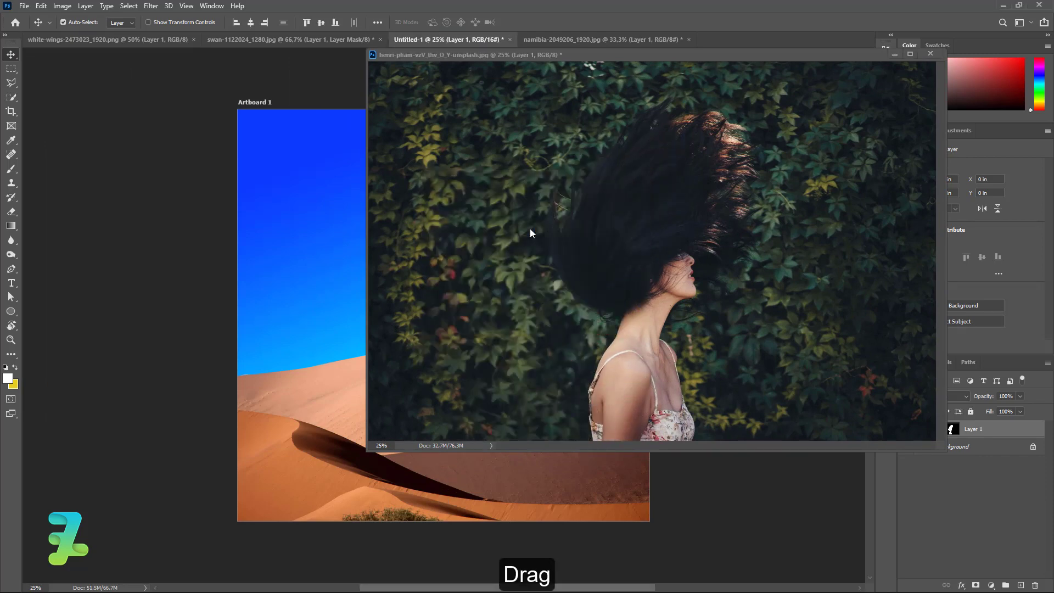
{"action": "left_click_drag", "start_coordinate": [644, 63], "coordinate": [722, 44]}
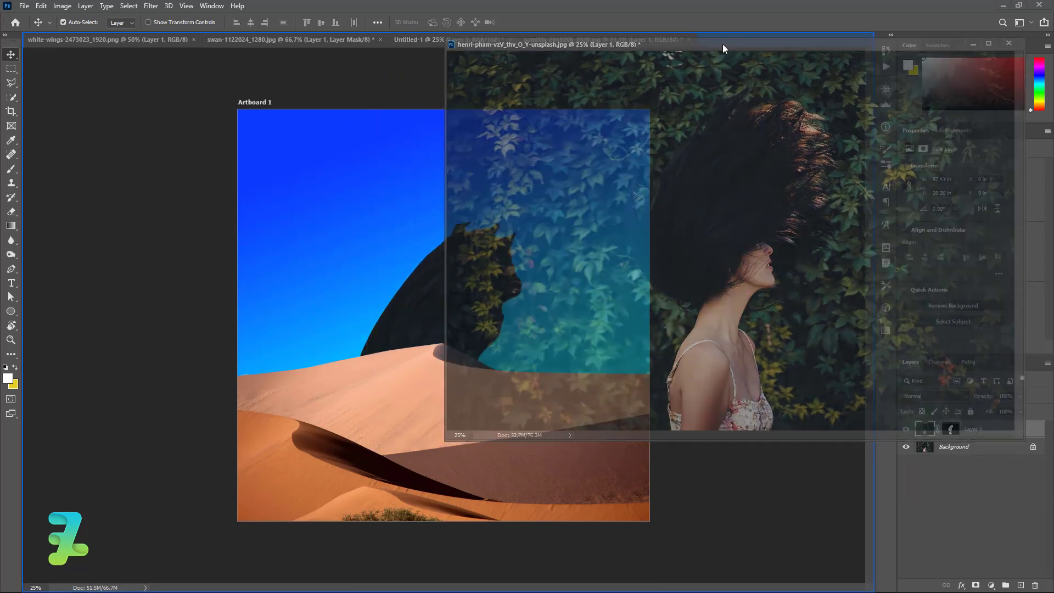
{"action": "left_click", "coordinate": [420, 39]}
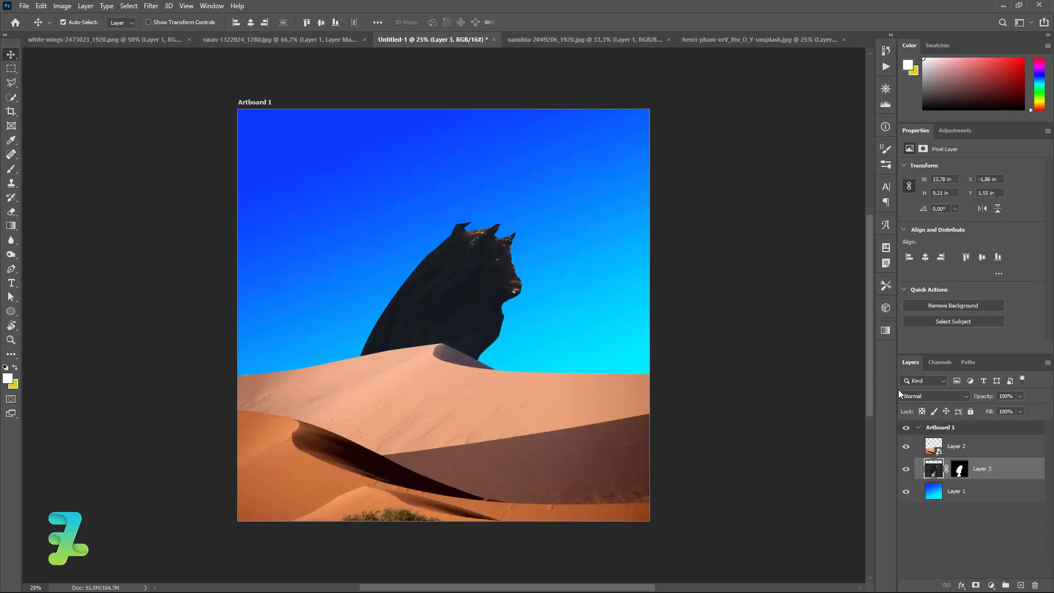
Step: Stack the woman layer above the dunes, convert it to a smart object, and nudge it up
{"action": "left_click_drag", "start_coordinate": [930, 473], "coordinate": [936, 446]}
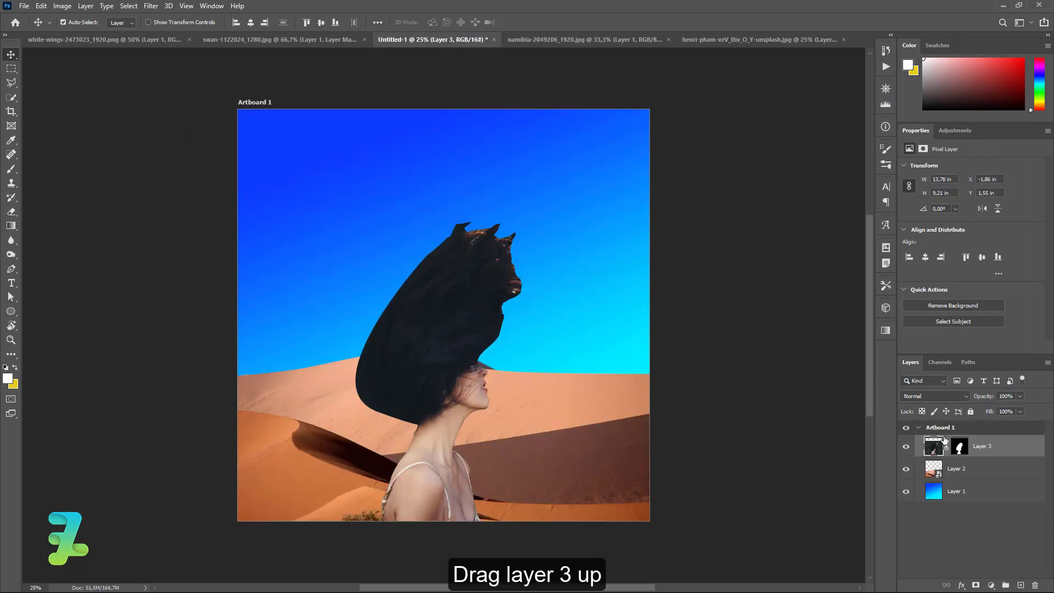
{"action": "right_click", "coordinate": [1011, 454]}
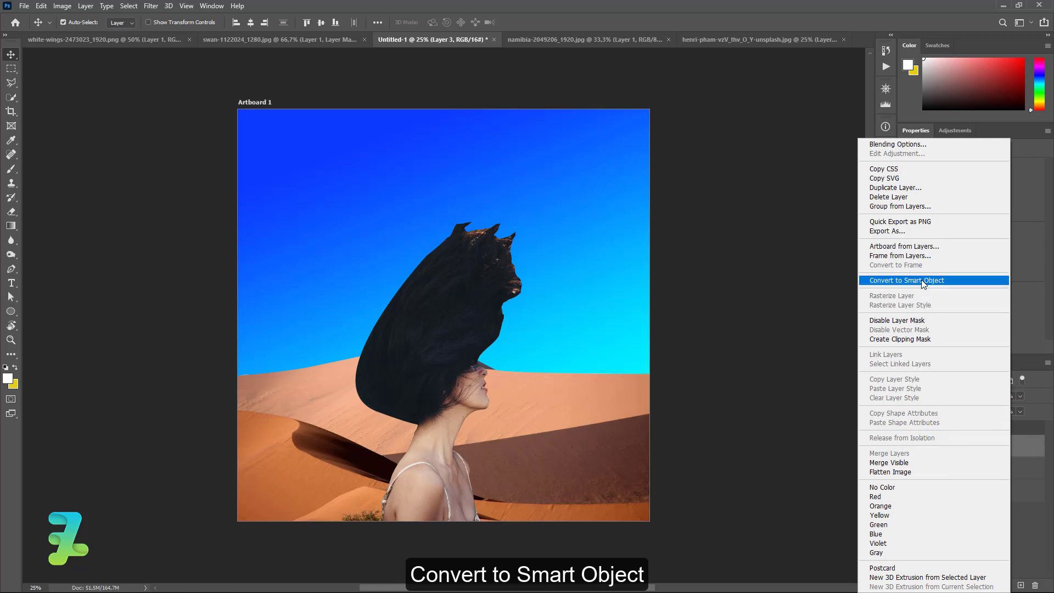
{"action": "left_click", "coordinate": [925, 281]}
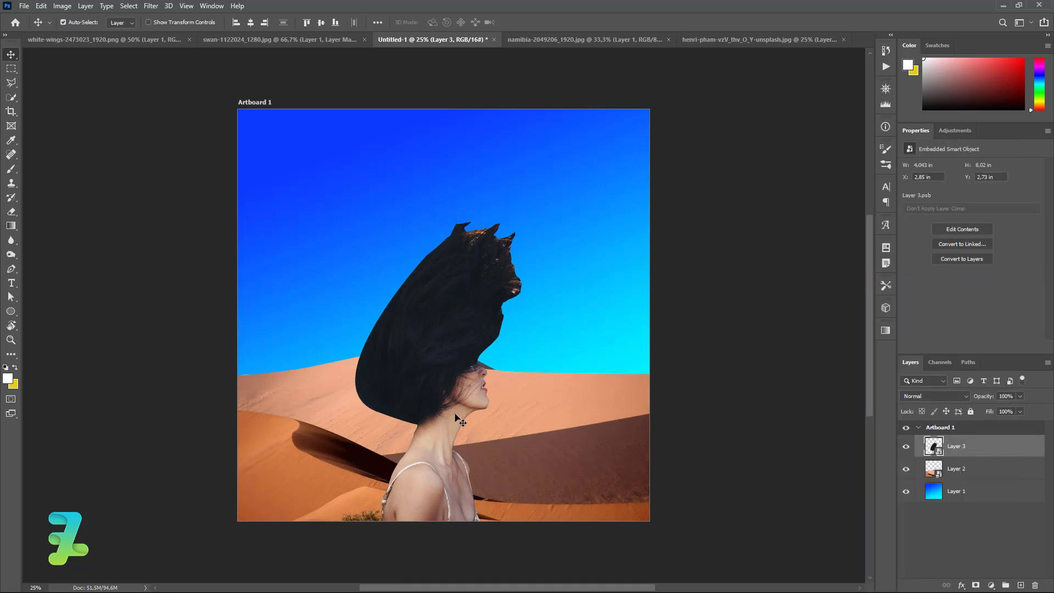
{"action": "left_click_drag", "start_coordinate": [456, 416], "coordinate": [449, 387]}
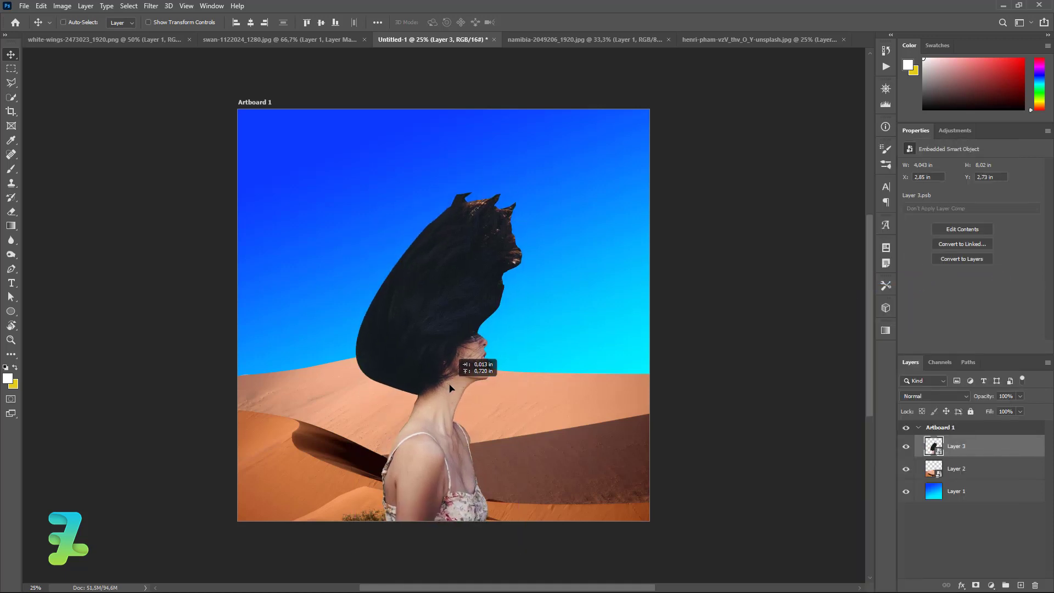
{"action": "left_click_drag", "start_coordinate": [450, 386], "coordinate": [448, 381]}
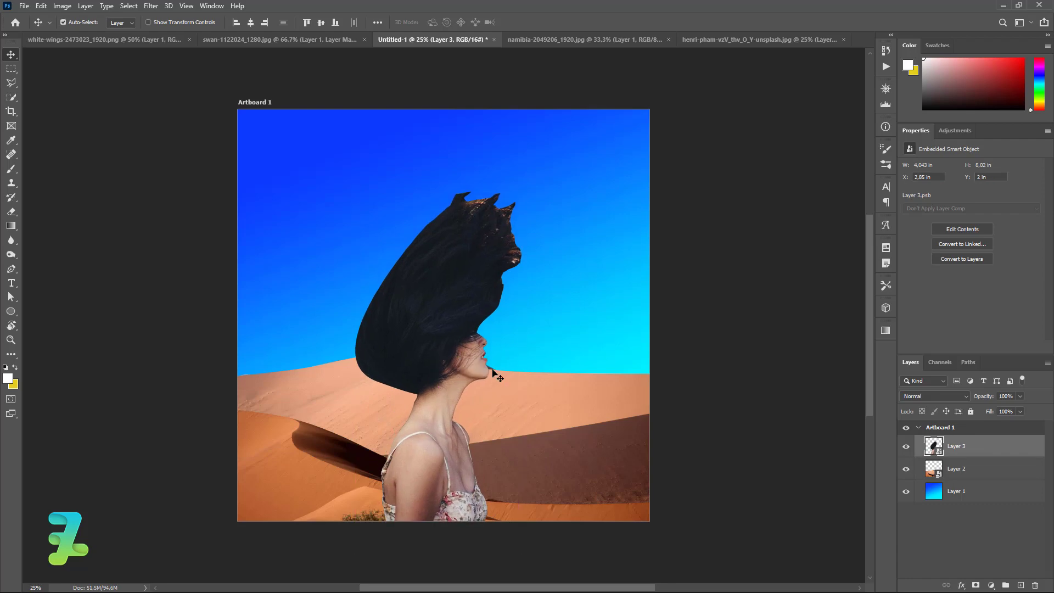
Step: Outline the right wing of the white wings image with the Polygonal Lasso
{"action": "left_click", "coordinate": [108, 43]}
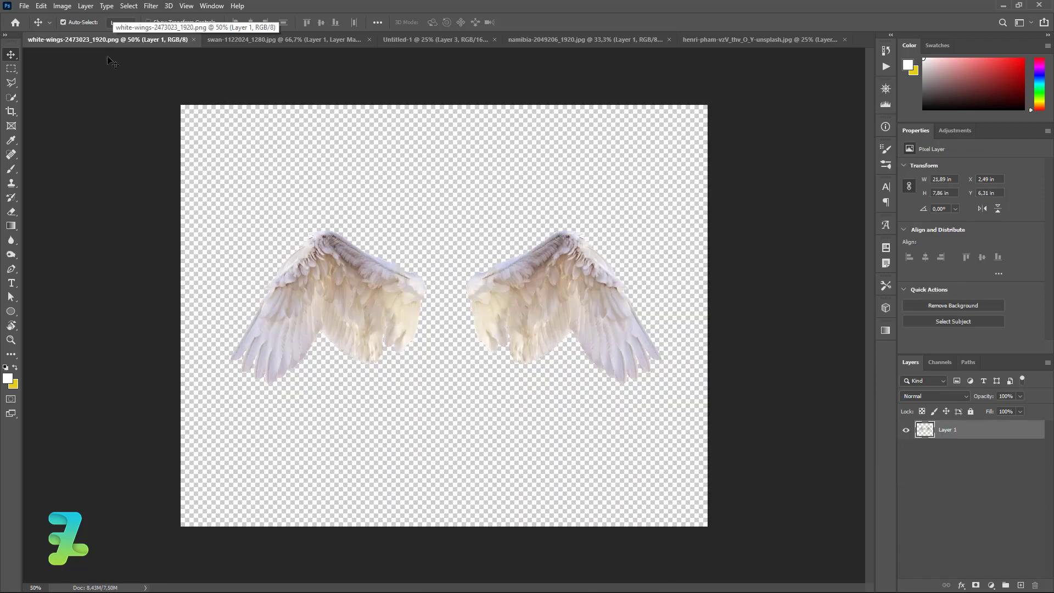
{"action": "key", "text": "shift+l"}
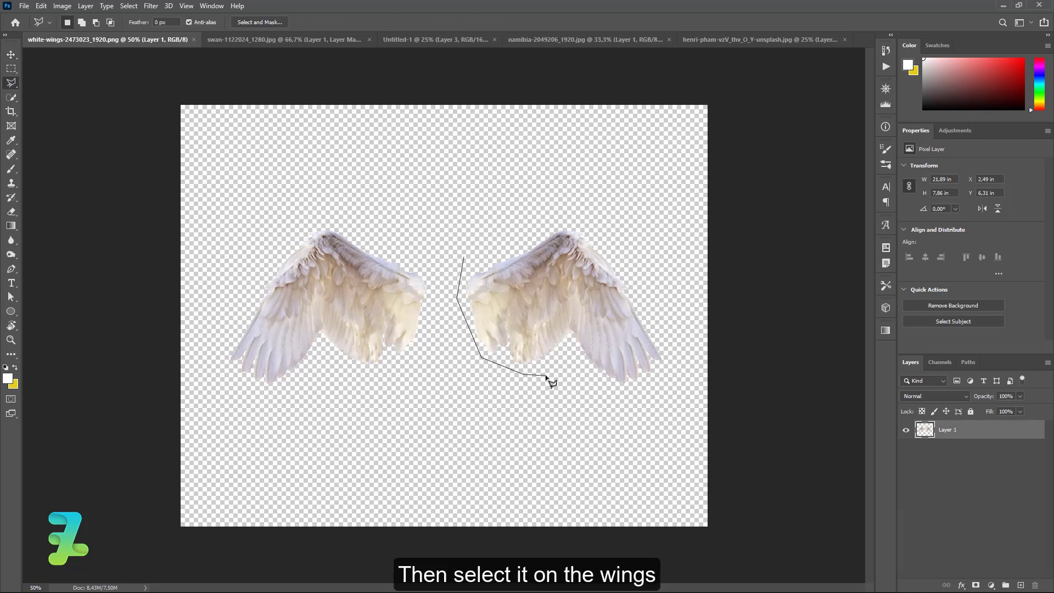
{"action": "left_click", "coordinate": [567, 360]}
{"action": "left_click", "coordinate": [623, 402]}
{"action": "left_click", "coordinate": [669, 373]}
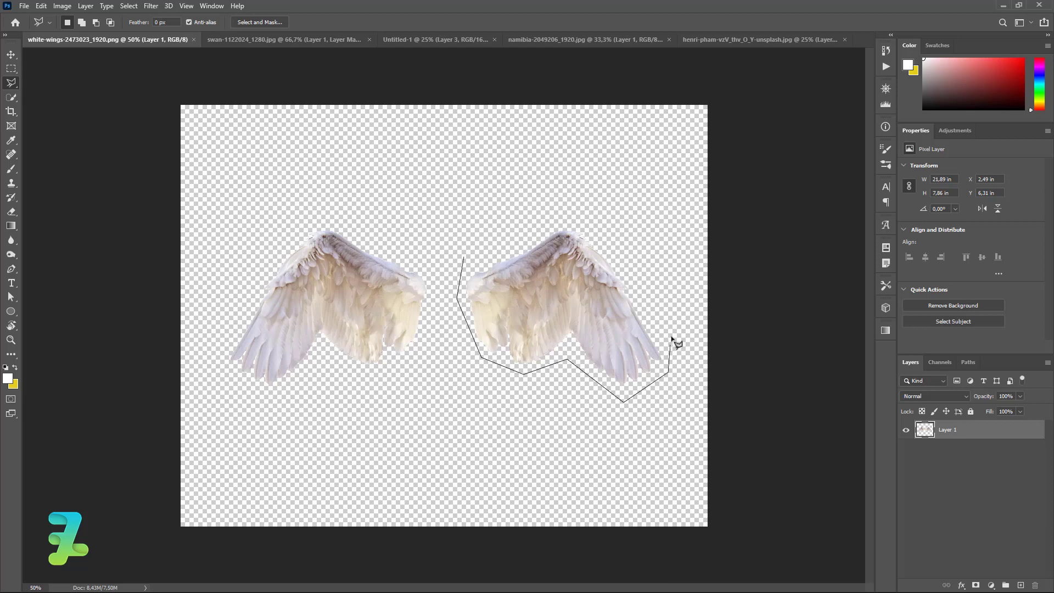
{"action": "left_click", "coordinate": [672, 333]}
{"action": "left_click", "coordinate": [619, 242]}
{"action": "left_click", "coordinate": [495, 238]}
{"action": "left_click", "coordinate": [466, 260]}
Step: Copy the selected right wing onto its own new layer with Ctrl+J
{"action": "left_click", "coordinate": [11, 55]}
{"action": "key", "text": "ctrl+j"}
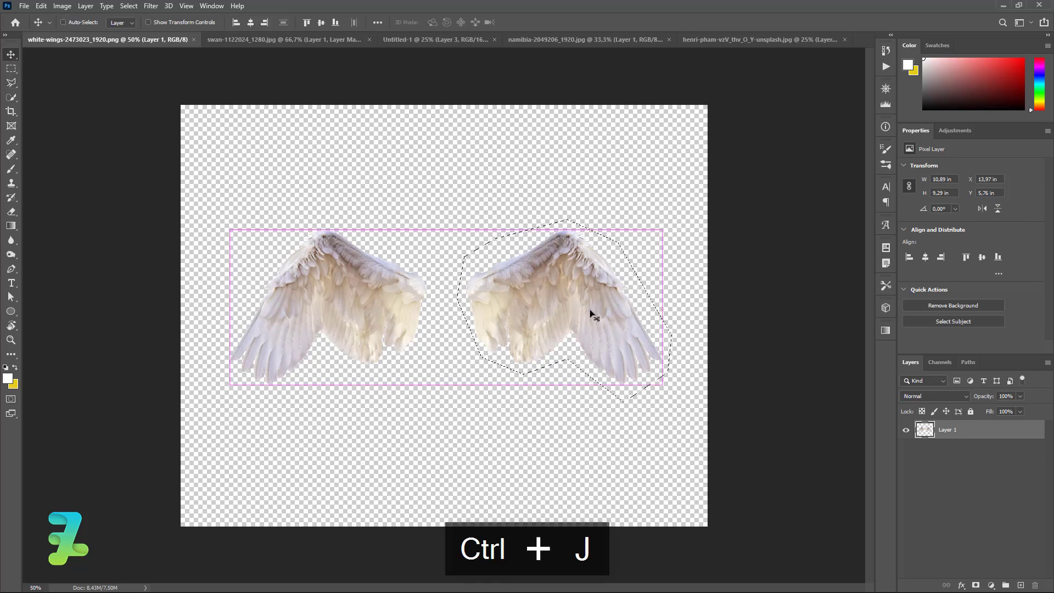
{"action": "key", "text": "ctrl"}
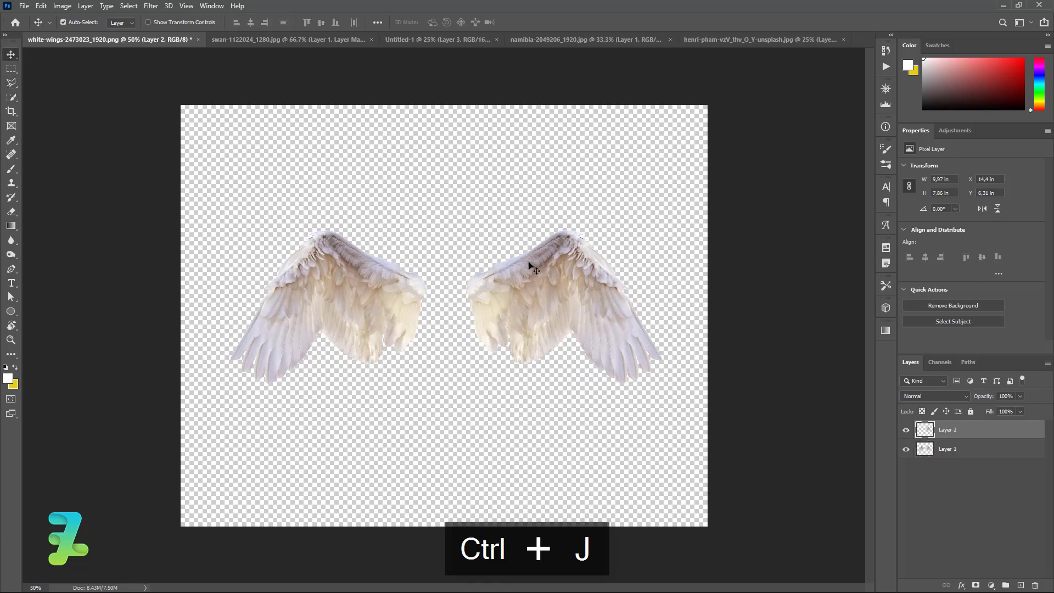
{"action": "right_click", "coordinate": [111, 49]}
Step: Copy the wing layer into Untitled-1, stack it below the woman, and move it right of her face
{"action": "left_click", "coordinate": [148, 94]}
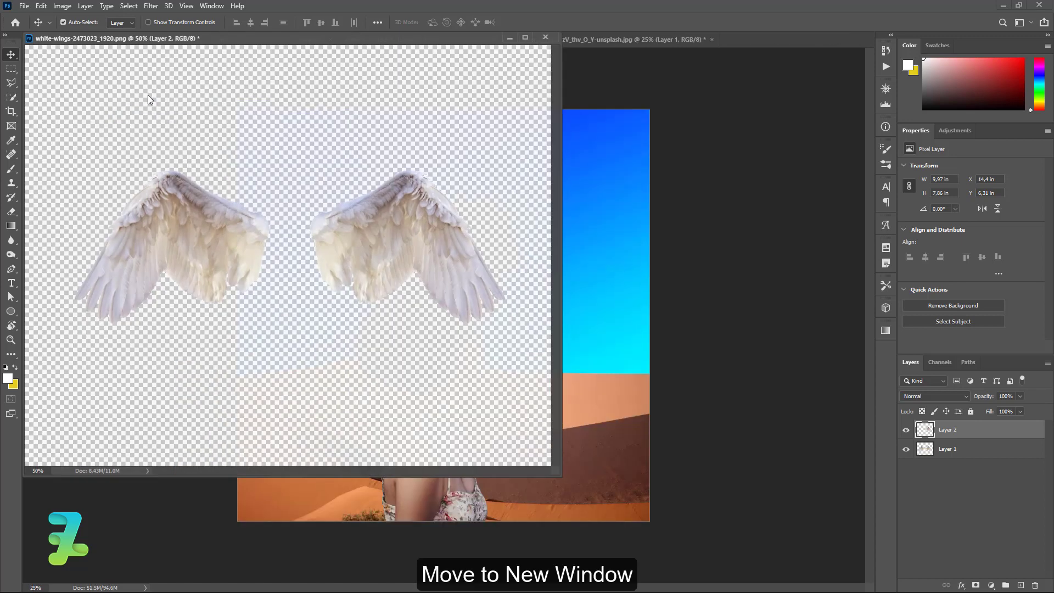
{"action": "left_click_drag", "start_coordinate": [184, 40], "coordinate": [178, 425]}
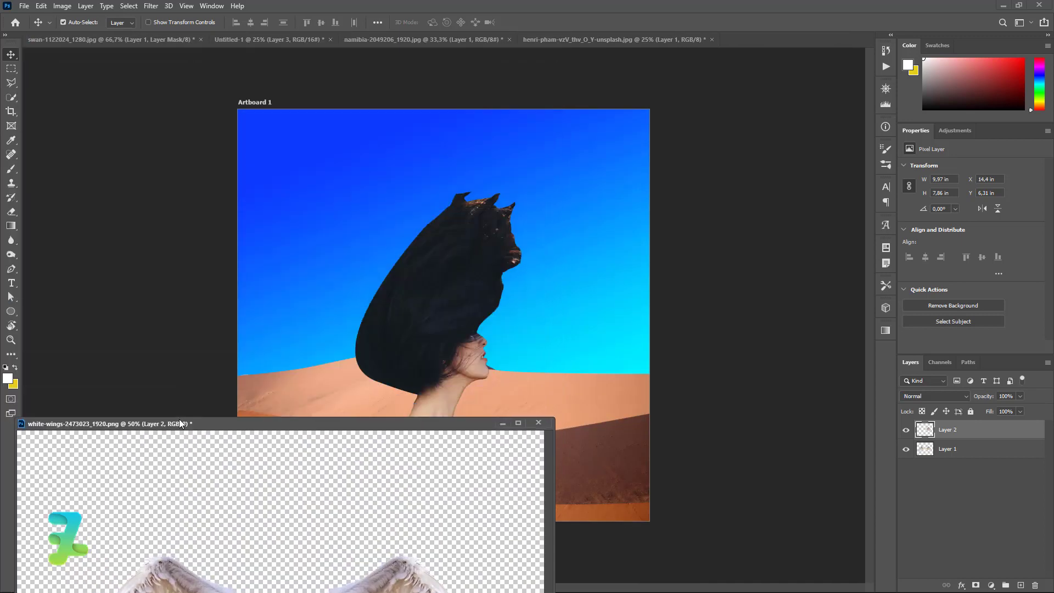
{"action": "left_click_drag", "start_coordinate": [933, 430], "coordinate": [362, 277]}
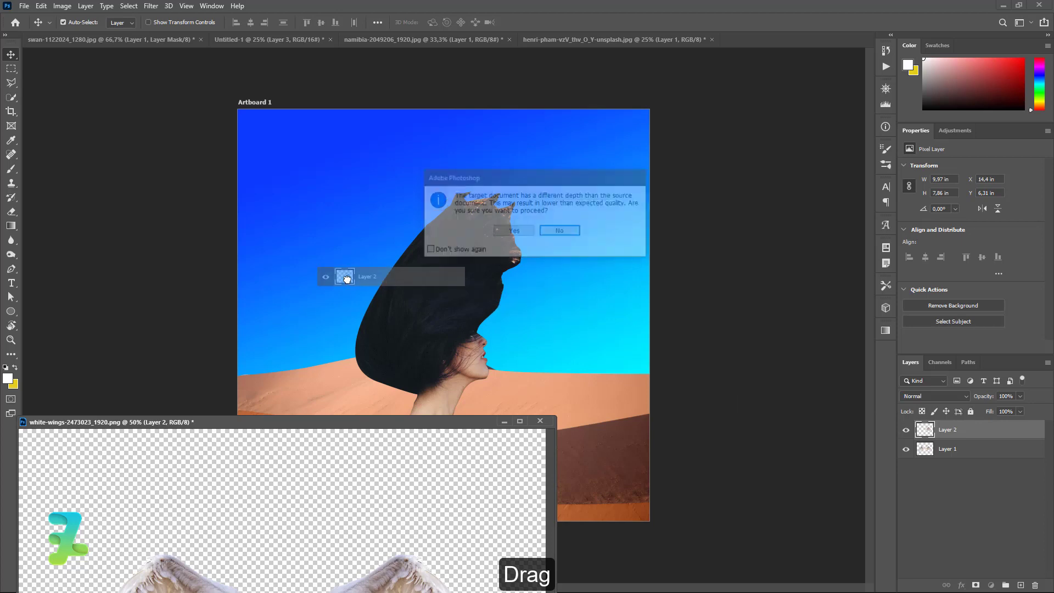
{"action": "left_click", "coordinate": [513, 230]}
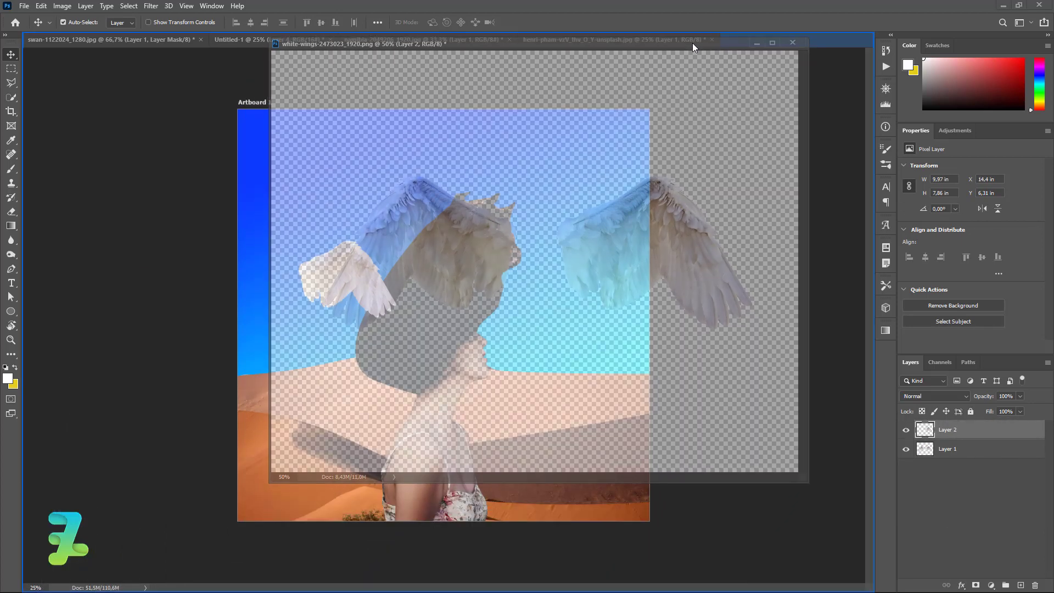
{"action": "left_click_drag", "start_coordinate": [442, 425], "coordinate": [692, 43]}
{"action": "left_click", "coordinate": [213, 39]}
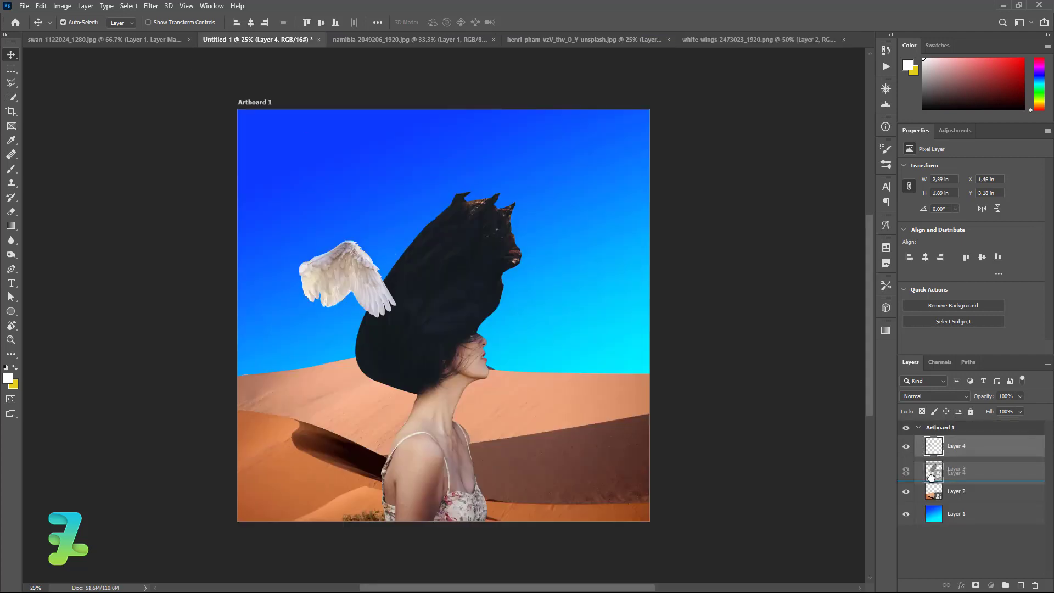
{"action": "left_click_drag", "start_coordinate": [931, 453], "coordinate": [960, 478]}
{"action": "mouse_move", "coordinate": [367, 269]}
{"action": "left_mouse_down"}
{"action": "mouse_move", "coordinate": [517, 337]}
{"action": "mouse_move", "coordinate": [612, 265]}
{"action": "left_mouse_up"}
Step: Free-transform the wing to about -17.6° rotation, shift it down-right behind her head, and commit
{"action": "key", "text": "ctrl+t"}
{"action": "left_click_drag", "start_coordinate": [532, 348], "coordinate": [536, 329]}
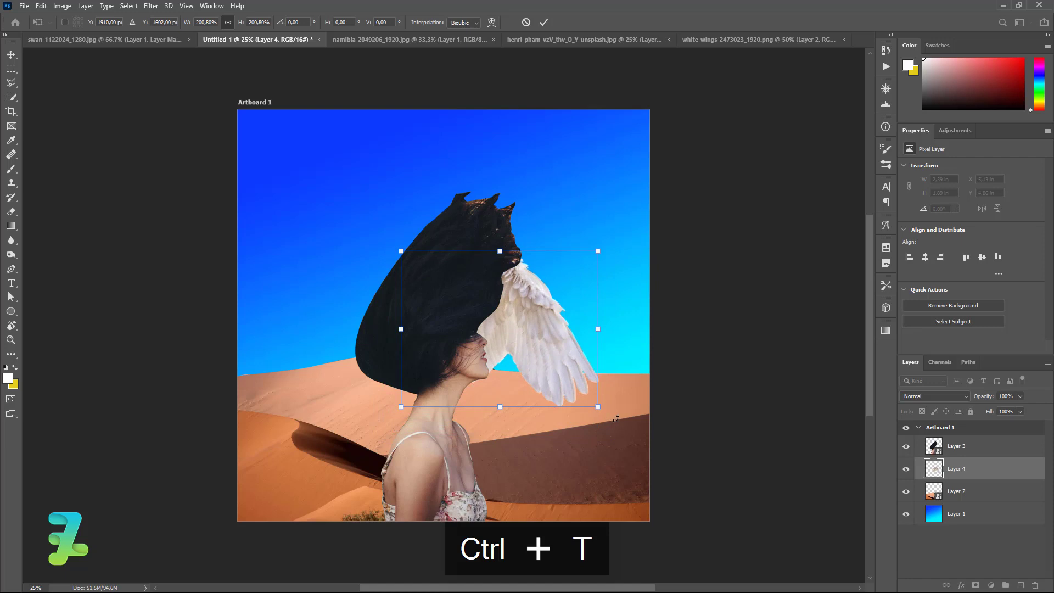
{"action": "mouse_move", "coordinate": [616, 418]}
{"action": "left_mouse_down"}
{"action": "mouse_move", "coordinate": [642, 372]}
{"action": "mouse_move", "coordinate": [626, 381]}
{"action": "mouse_move", "coordinate": [632, 352]}
{"action": "left_mouse_up"}
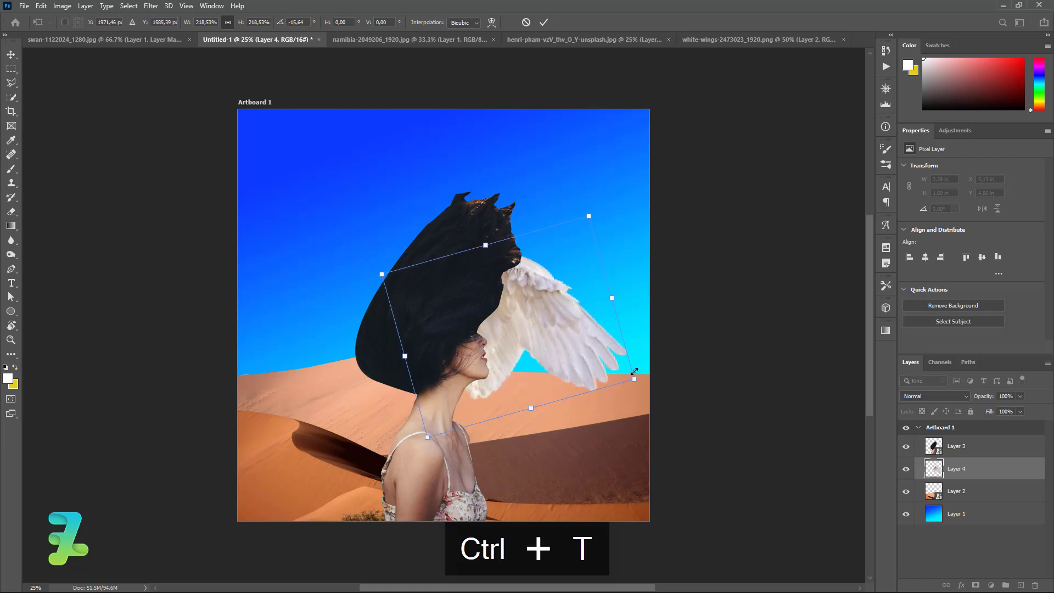
{"action": "left_click_drag", "start_coordinate": [634, 372], "coordinate": [610, 356]}
{"action": "left_click_drag", "start_coordinate": [563, 300], "coordinate": [565, 331]}
{"action": "left_click_drag", "start_coordinate": [624, 354], "coordinate": [617, 317]}
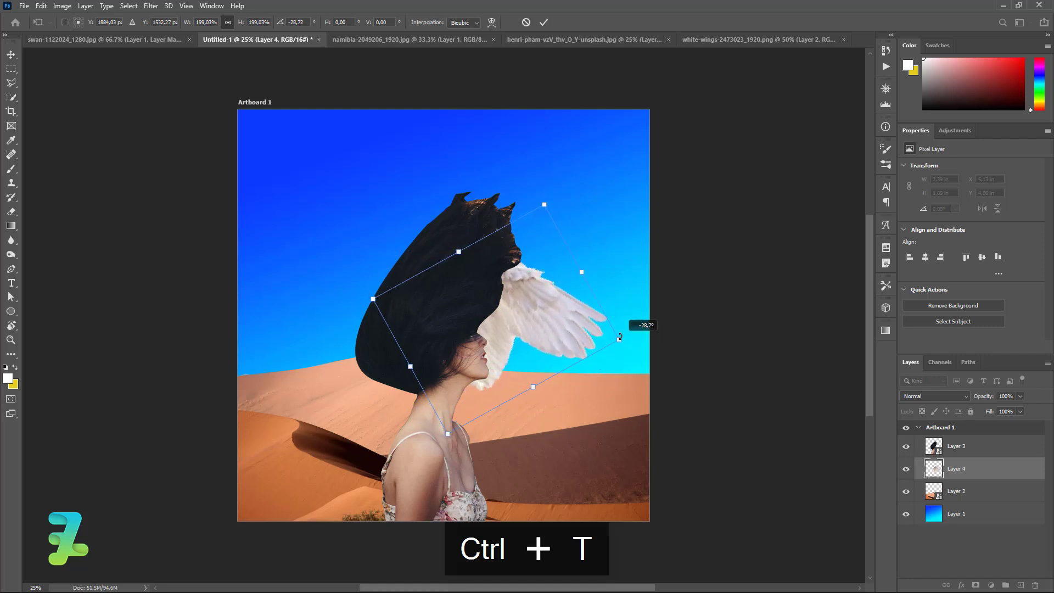
{"action": "mouse_move", "coordinate": [474, 338]}
{"action": "left_mouse_down"}
{"action": "mouse_move", "coordinate": [476, 328]}
{"action": "mouse_move", "coordinate": [459, 327]}
{"action": "mouse_move", "coordinate": [467, 335]}
{"action": "left_mouse_up"}
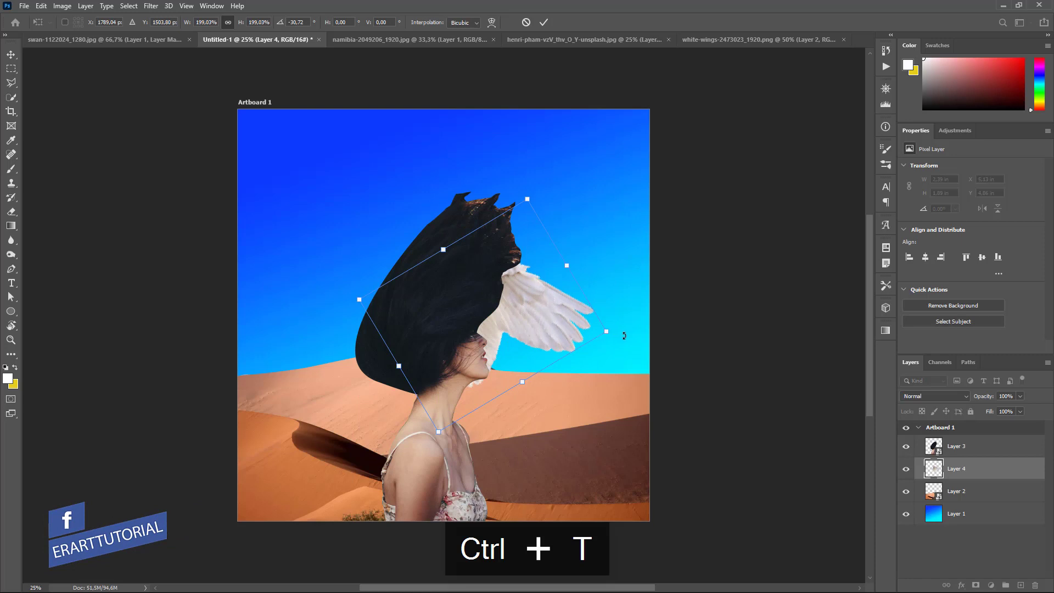
{"action": "left_click_drag", "start_coordinate": [623, 335], "coordinate": [646, 357]}
{"action": "left_click_drag", "start_coordinate": [533, 313], "coordinate": [548, 324]}
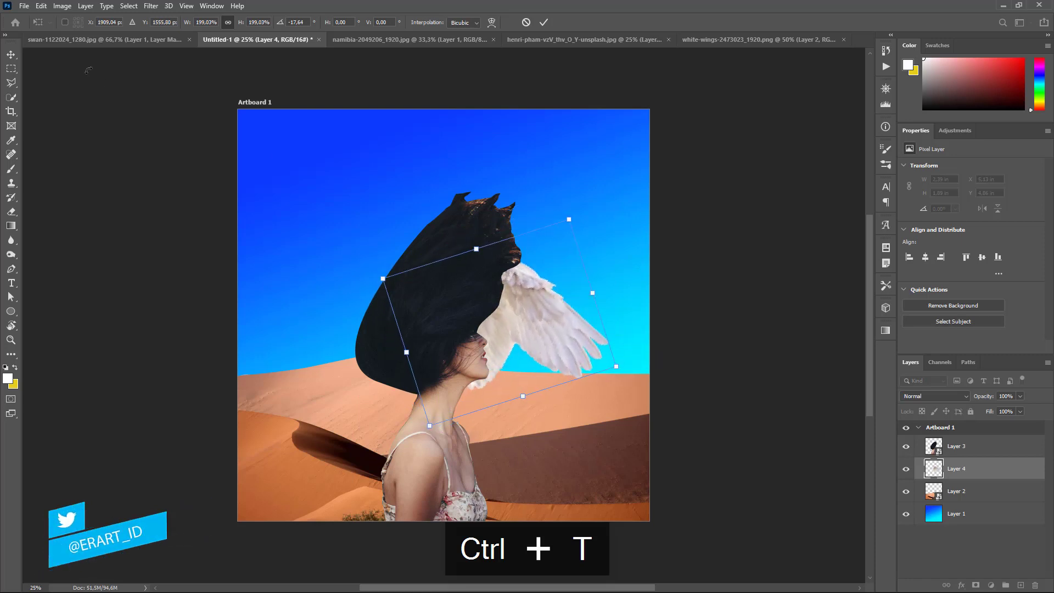
{"action": "key", "text": "Return"}
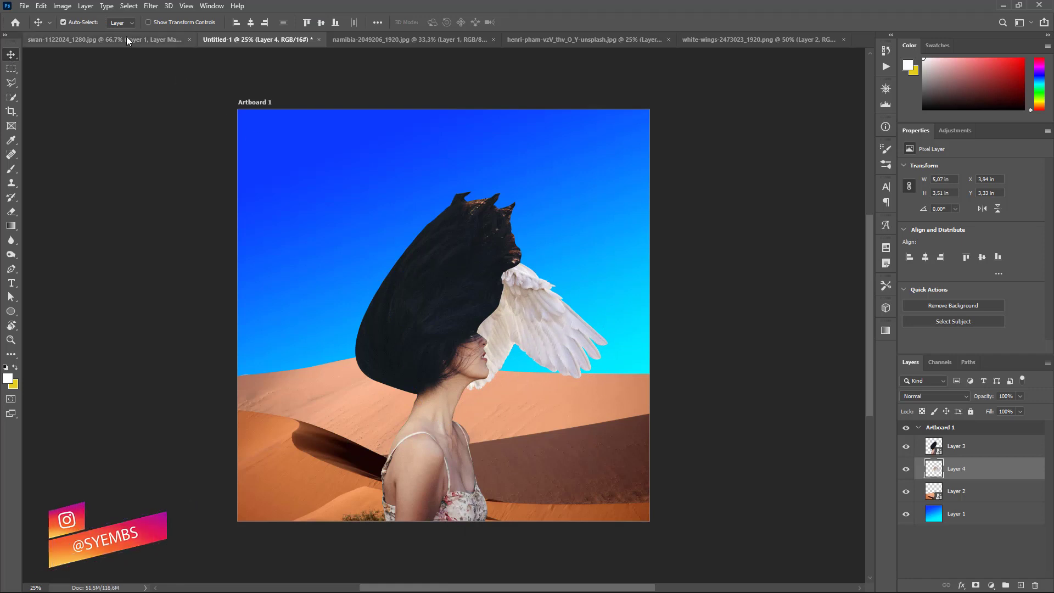
Step: Convert the swan photo's Layer 1 into a smart object
{"action": "left_click", "coordinate": [55, 43]}
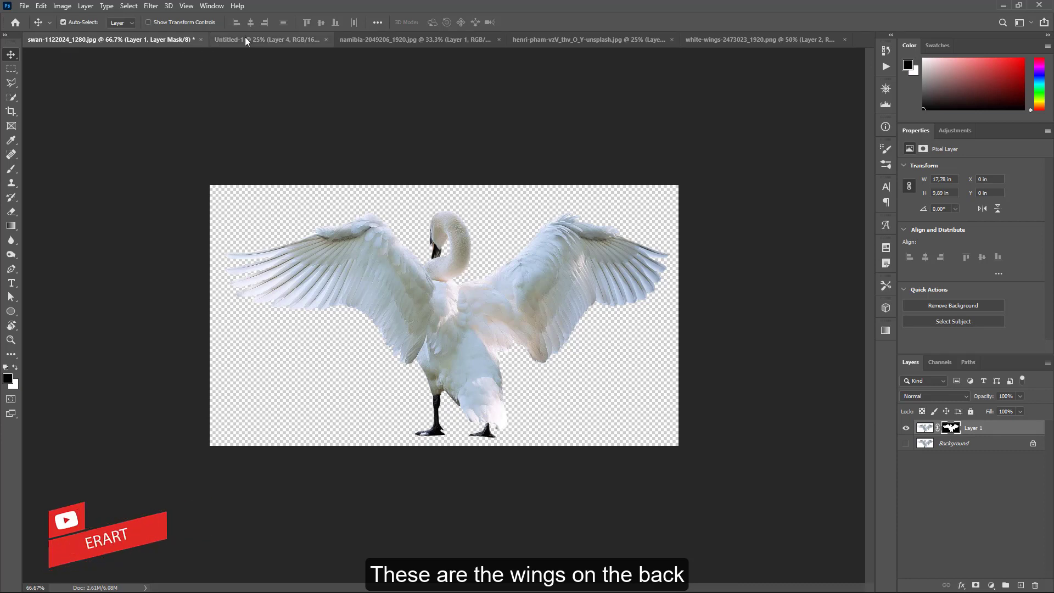
{"action": "left_click", "coordinate": [263, 40]}
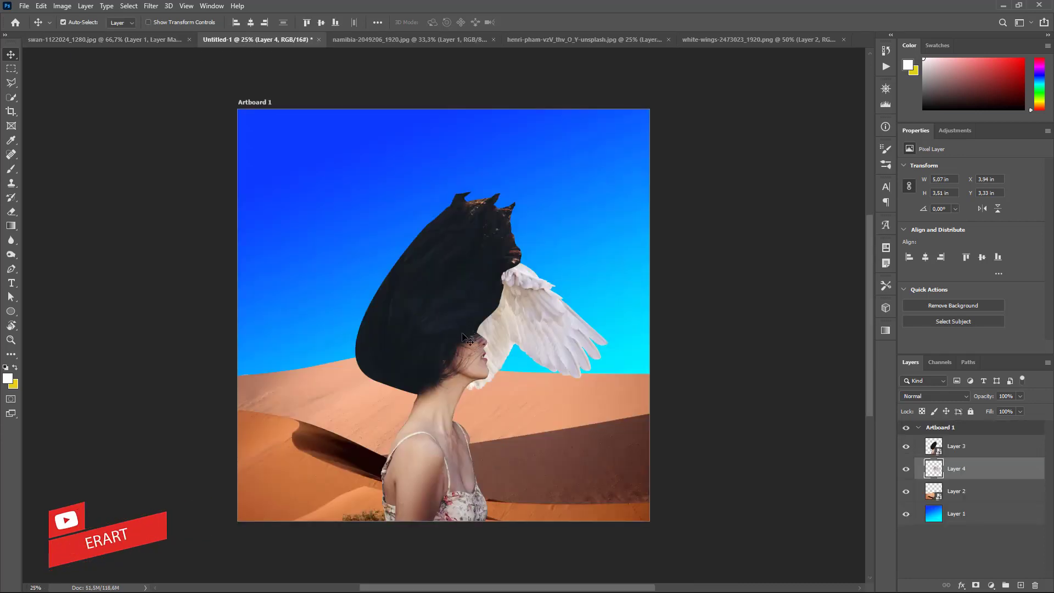
{"action": "left_click", "coordinate": [71, 44]}
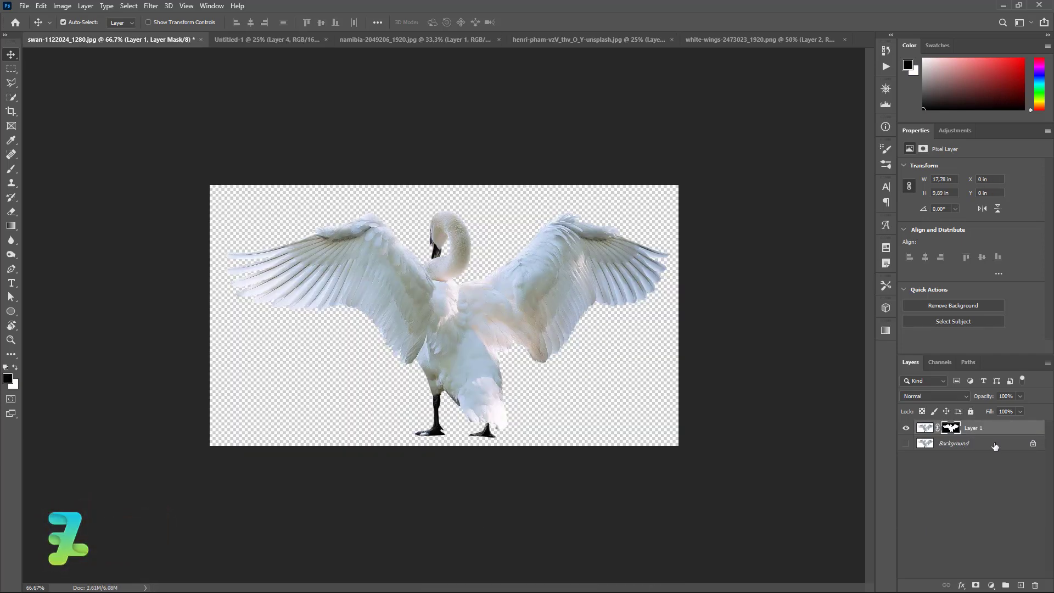
{"action": "right_click", "coordinate": [998, 428]}
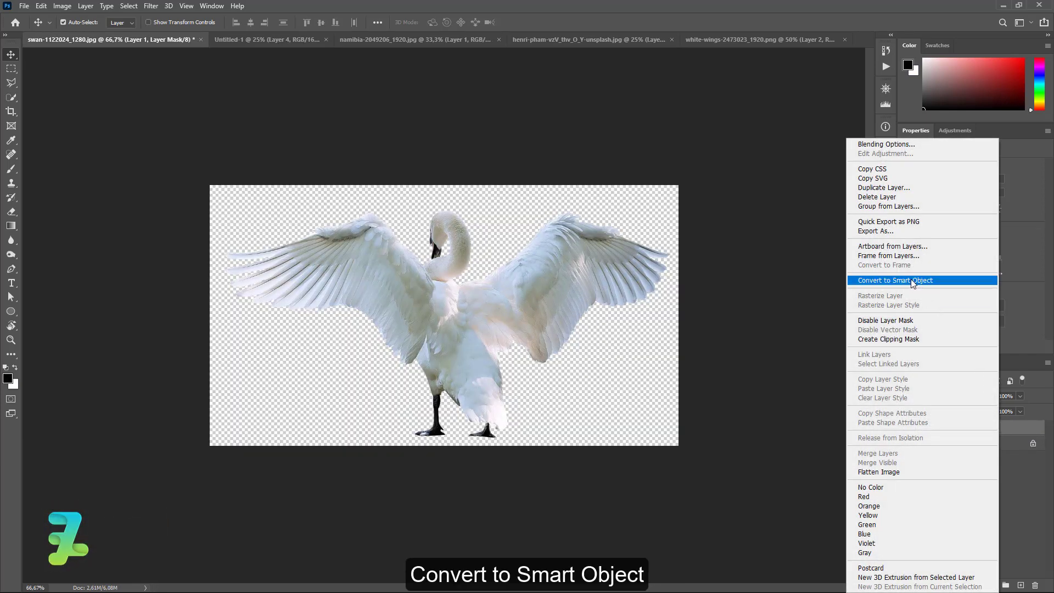
{"action": "left_click", "coordinate": [913, 282]}
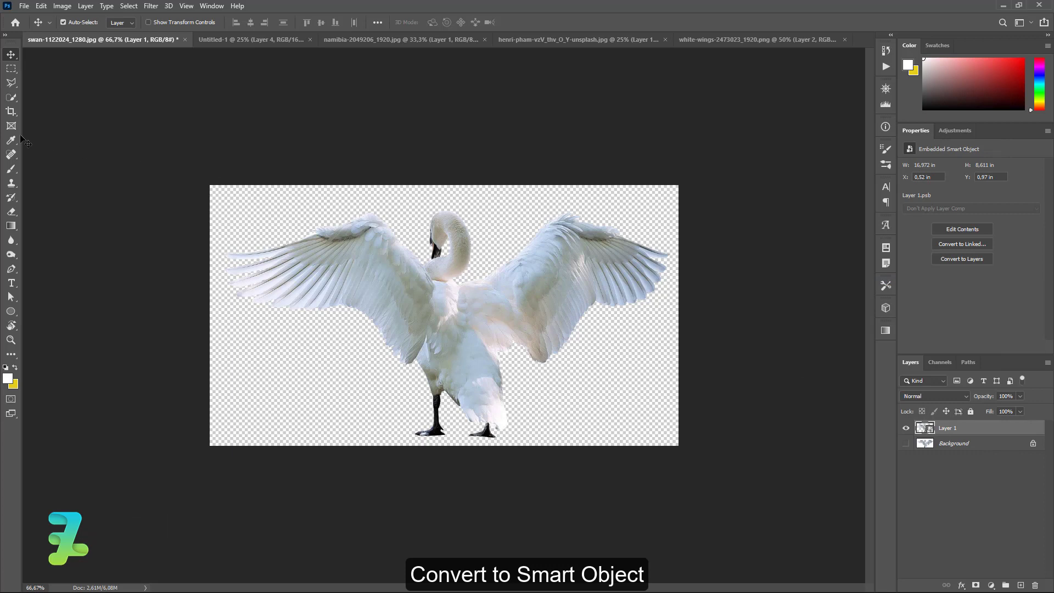
Step: Trace the swan's right wing with the Pen Tool, make a 0 px selection, and copy it to a new layer
{"action": "left_click", "coordinate": [11, 269]}
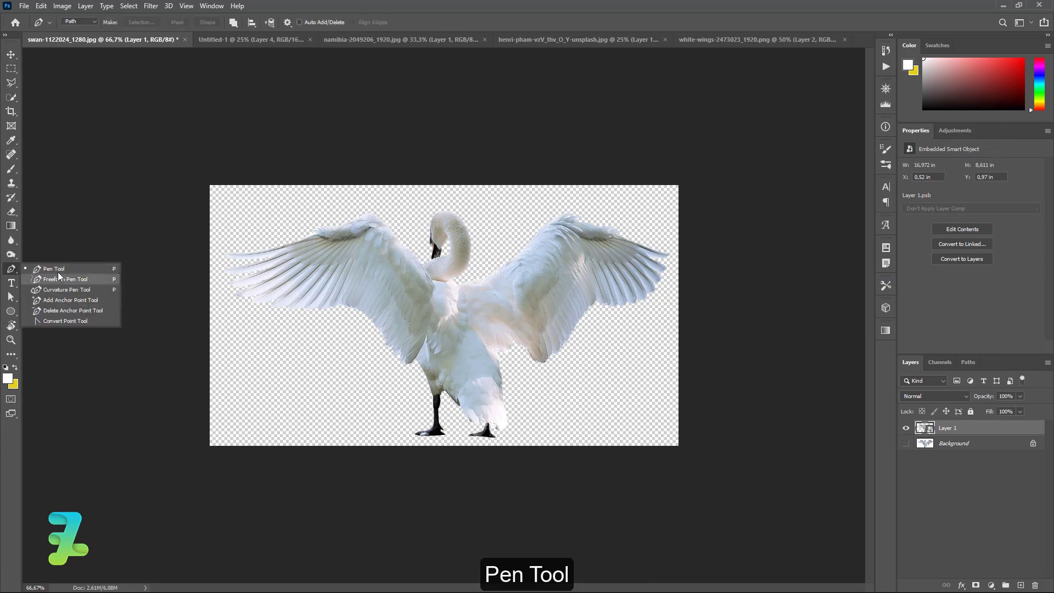
{"action": "left_click", "coordinate": [53, 269]}
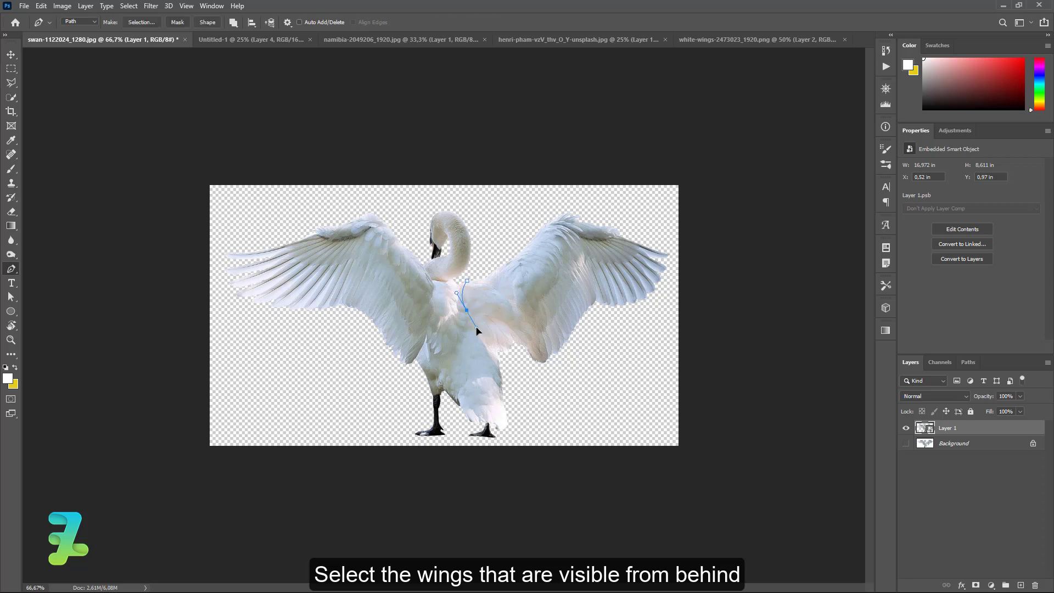
{"action": "left_click", "coordinate": [503, 350]}
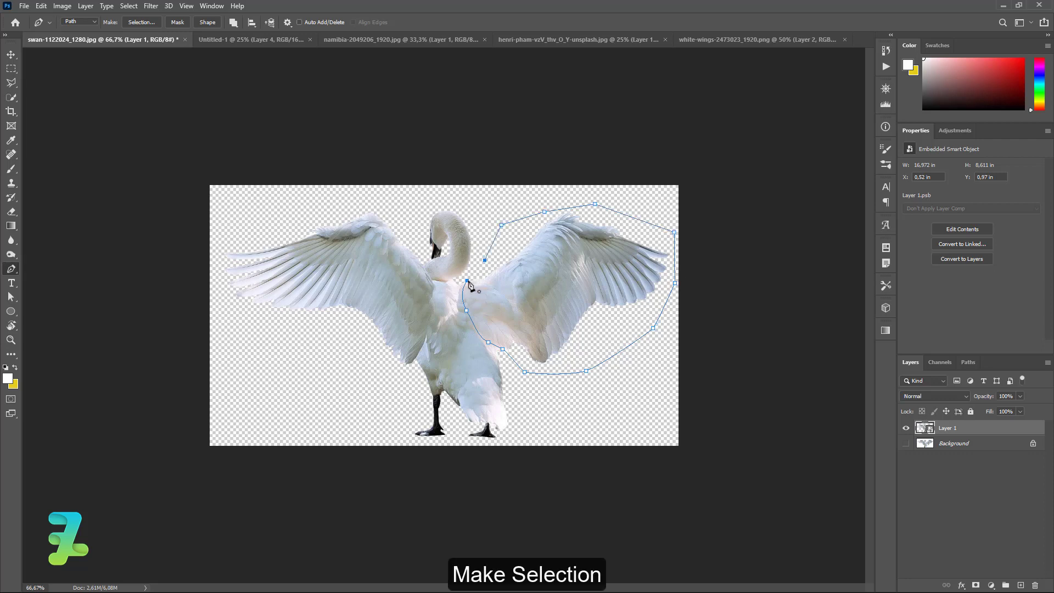
{"action": "right_click", "coordinate": [504, 281]}
{"action": "left_click", "coordinate": [538, 328]}
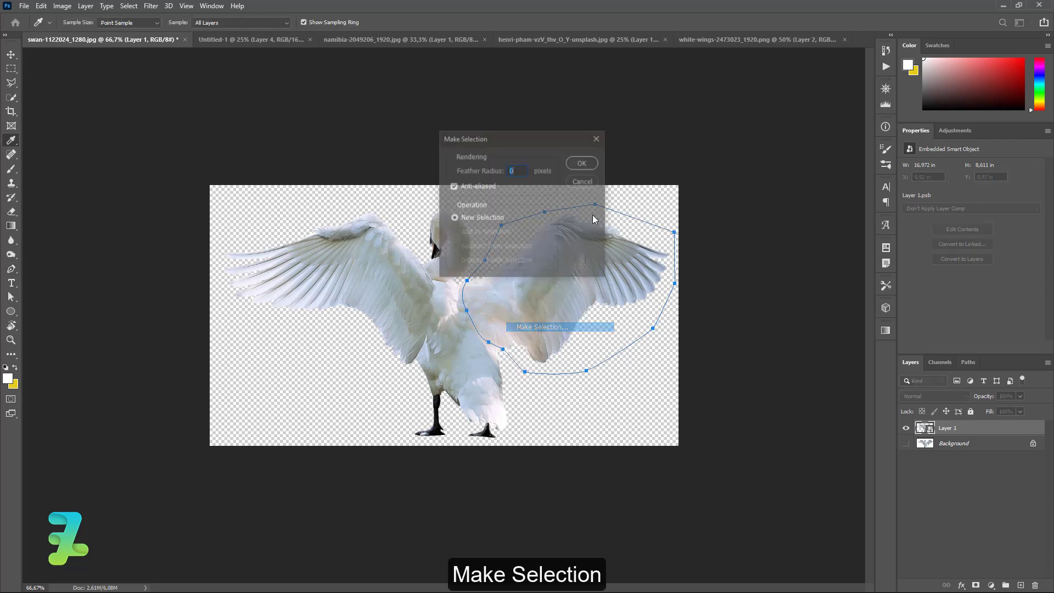
{"action": "left_click", "coordinate": [582, 163]}
{"action": "key", "text": "ctrl+j"}
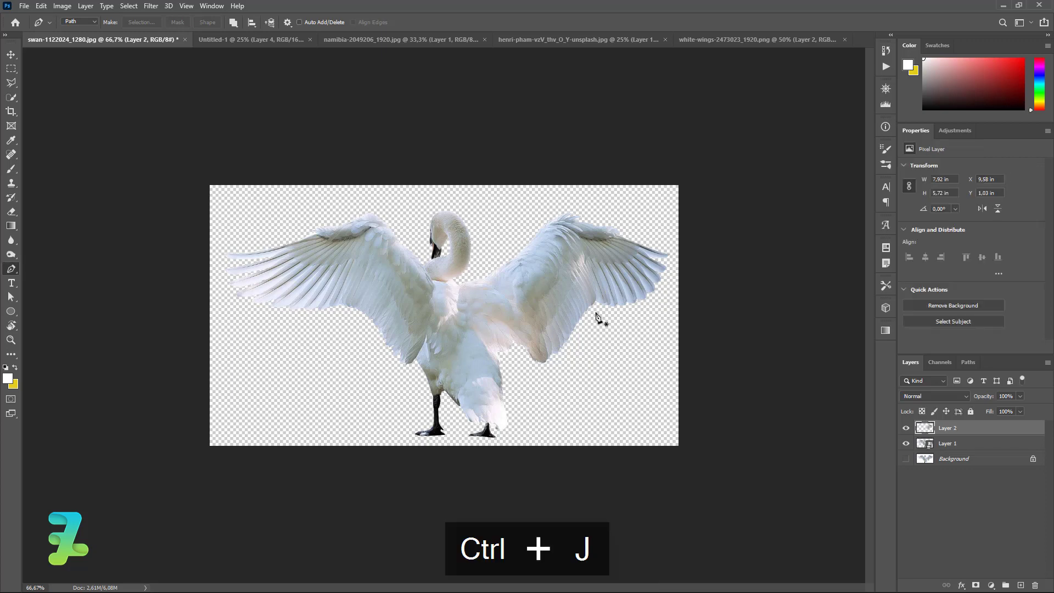
{"action": "key", "text": "v"}
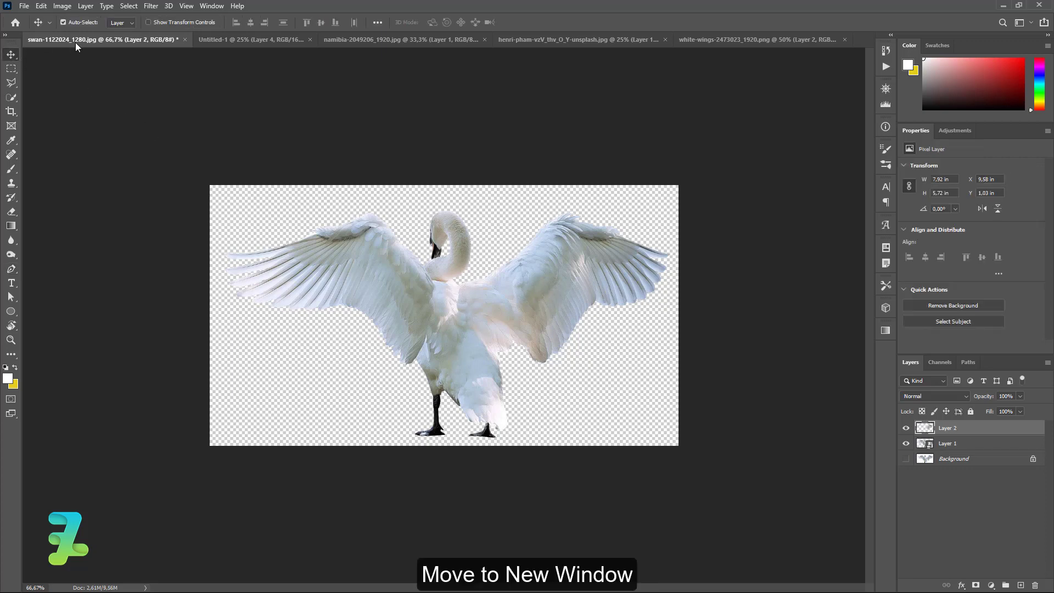
{"action": "right_click", "coordinate": [77, 41]}
Step: Float the swan document, drag its wing layer into the desert composite, and dock the swan window back
{"action": "left_click", "coordinate": [115, 100]}
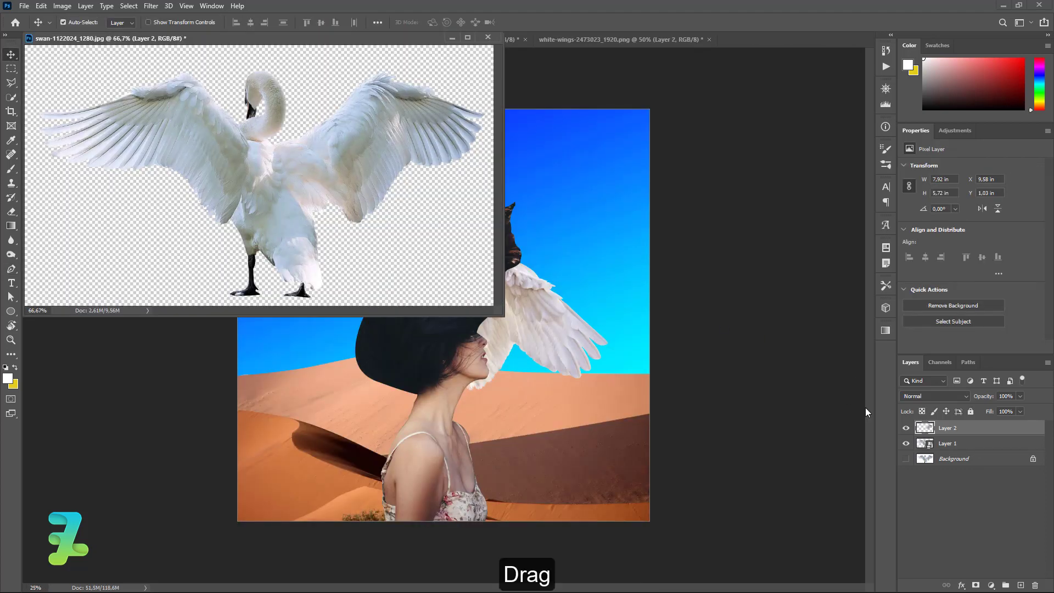
{"action": "left_click_drag", "start_coordinate": [927, 429], "coordinate": [453, 384]}
{"action": "left_click", "coordinate": [514, 231]}
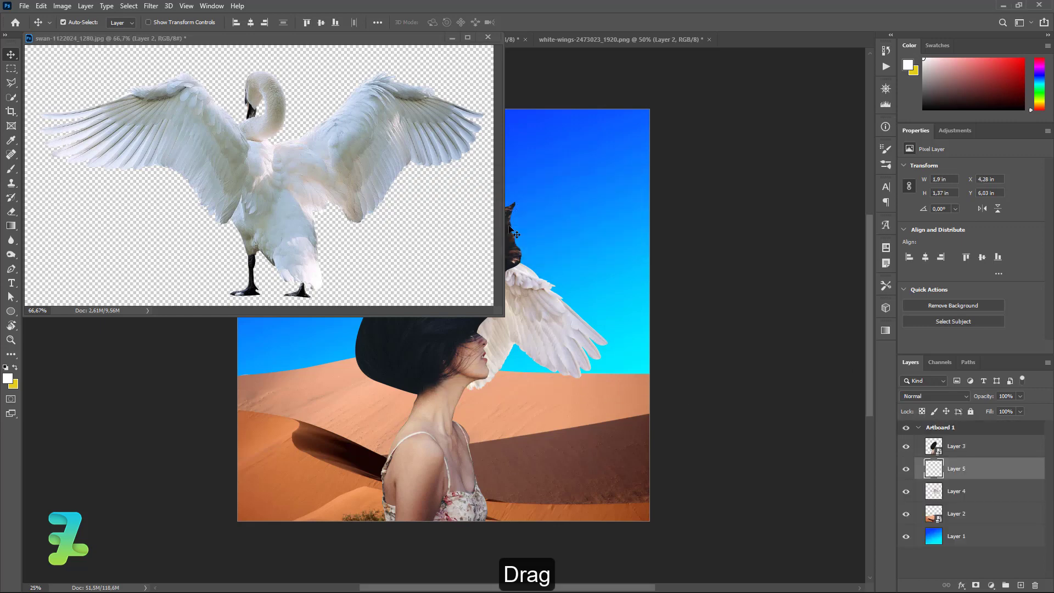
{"action": "left_click_drag", "start_coordinate": [252, 38], "coordinate": [694, 35]}
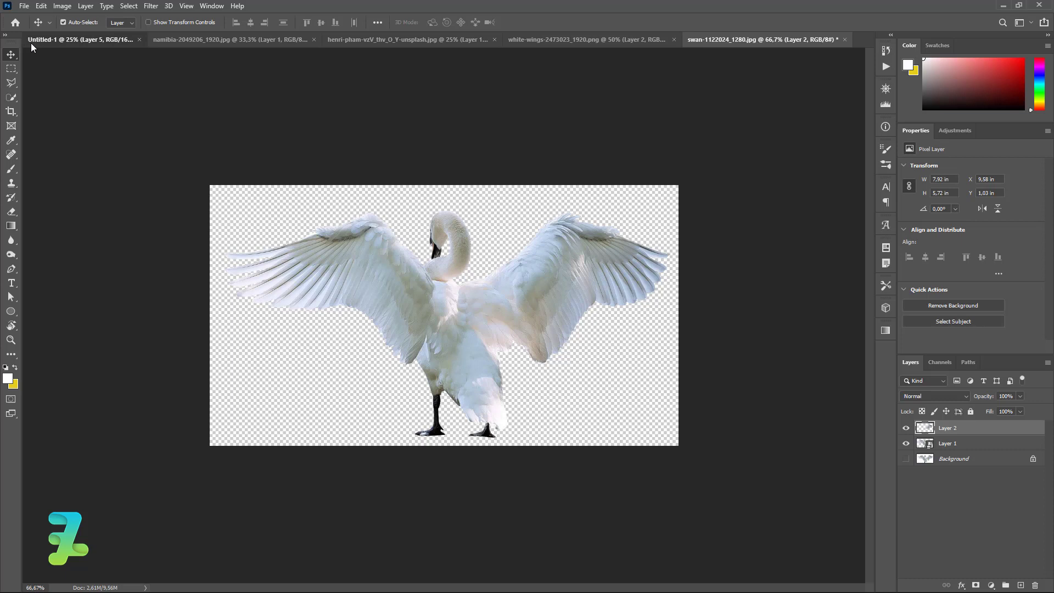
{"action": "left_click", "coordinate": [81, 39]}
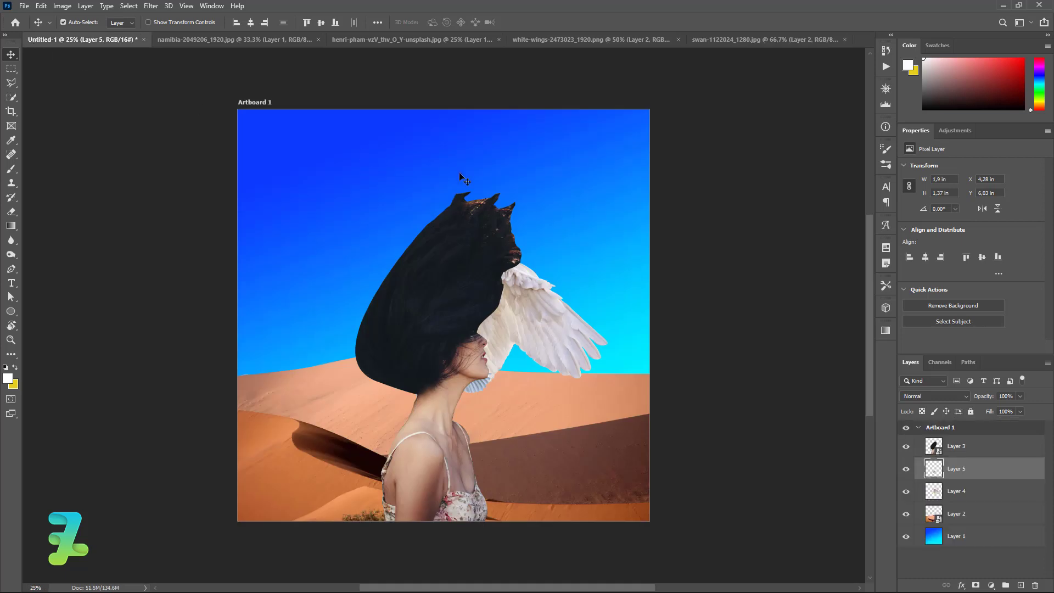
Step: Stack the swan wing above the woman, enlarge it about 3× over her head, and tilt it about 13°
{"action": "left_click_drag", "start_coordinate": [931, 459], "coordinate": [933, 439]}
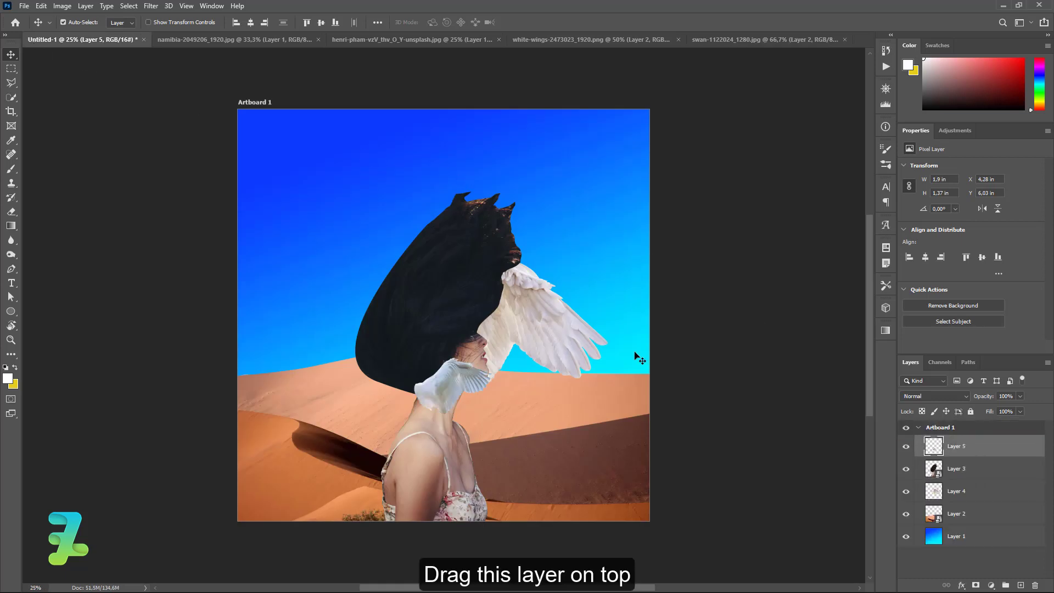
{"action": "left_click_drag", "start_coordinate": [456, 384], "coordinate": [484, 357]}
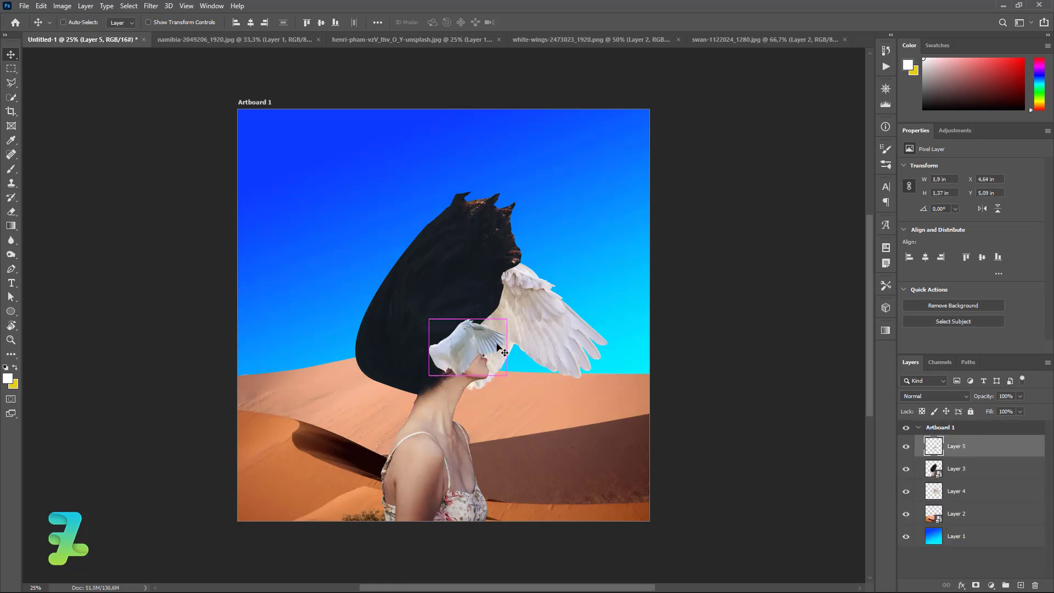
{"action": "key", "text": "ctrl+t"}
{"action": "mouse_move", "coordinate": [510, 317]}
{"action": "left_mouse_down"}
{"action": "mouse_move", "coordinate": [556, 285]}
{"action": "mouse_move", "coordinate": [604, 272]}
{"action": "left_mouse_up"}
{"action": "left_click_drag", "start_coordinate": [479, 370], "coordinate": [488, 292]}
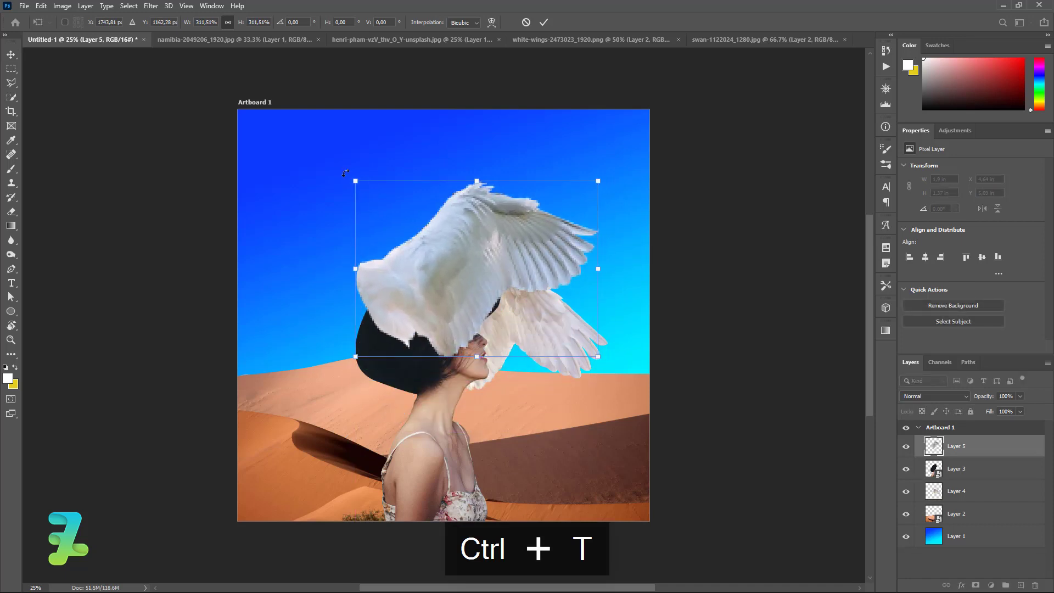
{"action": "left_click_drag", "start_coordinate": [345, 173], "coordinate": [328, 203]}
{"action": "left_click_drag", "start_coordinate": [429, 246], "coordinate": [395, 276]}
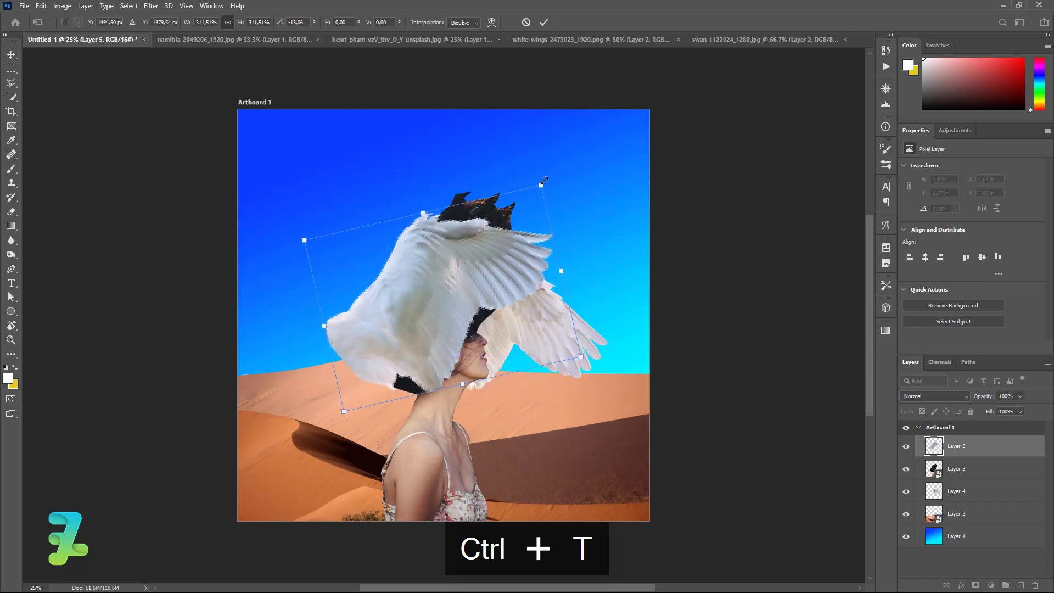
Step: Fine-tune the wing's size and position so it sits on the woman's head, then commit the transform
{"action": "left_click_drag", "start_coordinate": [543, 181], "coordinate": [620, 135]}
{"action": "mouse_move", "coordinate": [449, 267]}
{"action": "left_mouse_down"}
{"action": "mouse_move", "coordinate": [430, 288]}
{"action": "mouse_move", "coordinate": [445, 271]}
{"action": "left_mouse_up"}
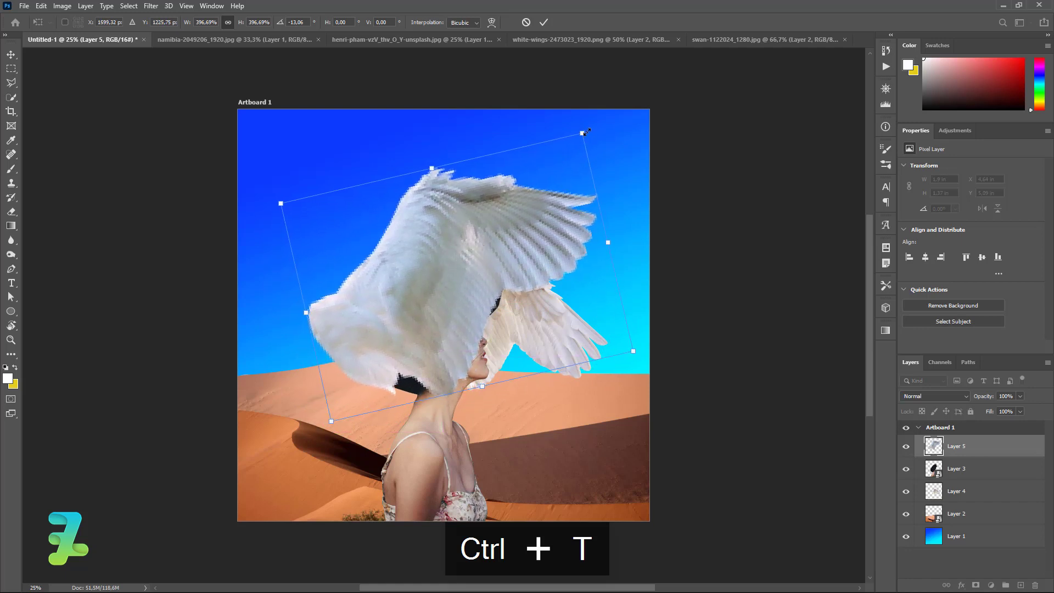
{"action": "left_click_drag", "start_coordinate": [583, 133], "coordinate": [555, 160]}
{"action": "mouse_move", "coordinate": [502, 240]}
{"action": "left_mouse_down"}
{"action": "mouse_move", "coordinate": [518, 243]}
{"action": "mouse_move", "coordinate": [501, 253]}
{"action": "left_mouse_up"}
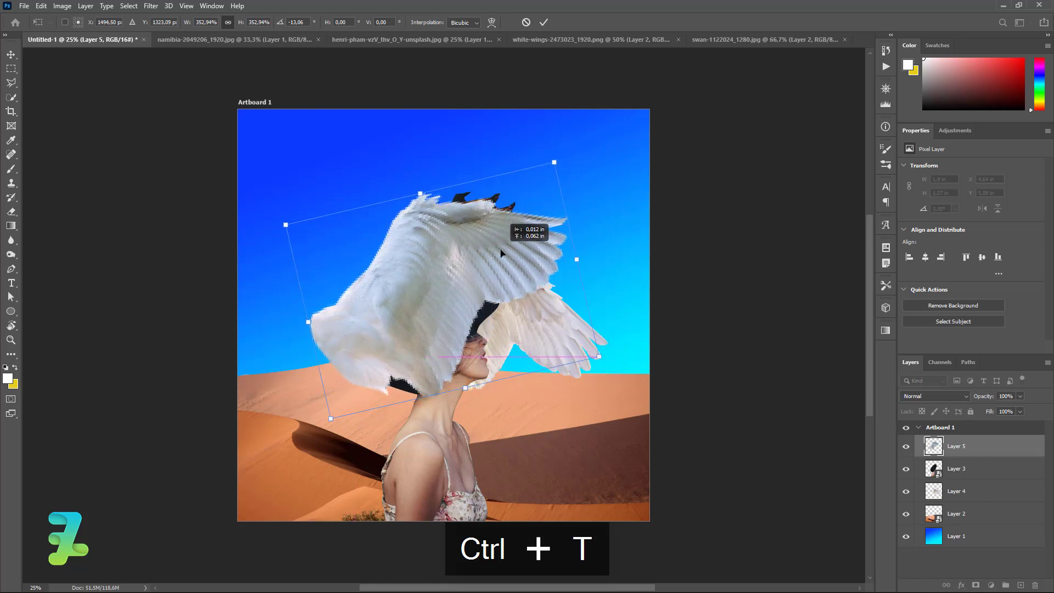
{"action": "left_click_drag", "start_coordinate": [502, 253], "coordinate": [501, 269]}
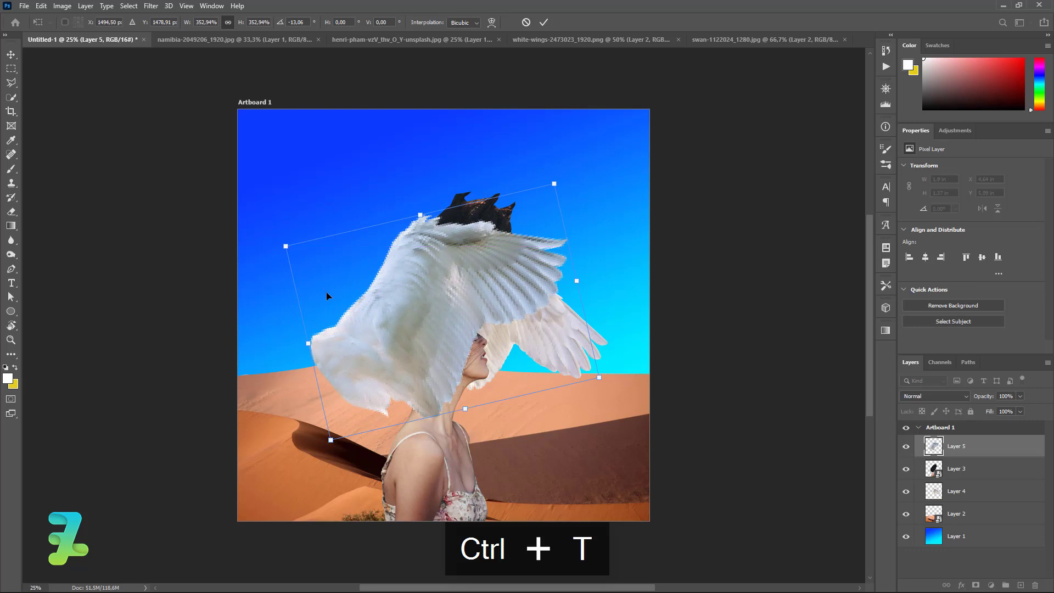
{"action": "left_click_drag", "start_coordinate": [330, 440], "coordinate": [349, 419]}
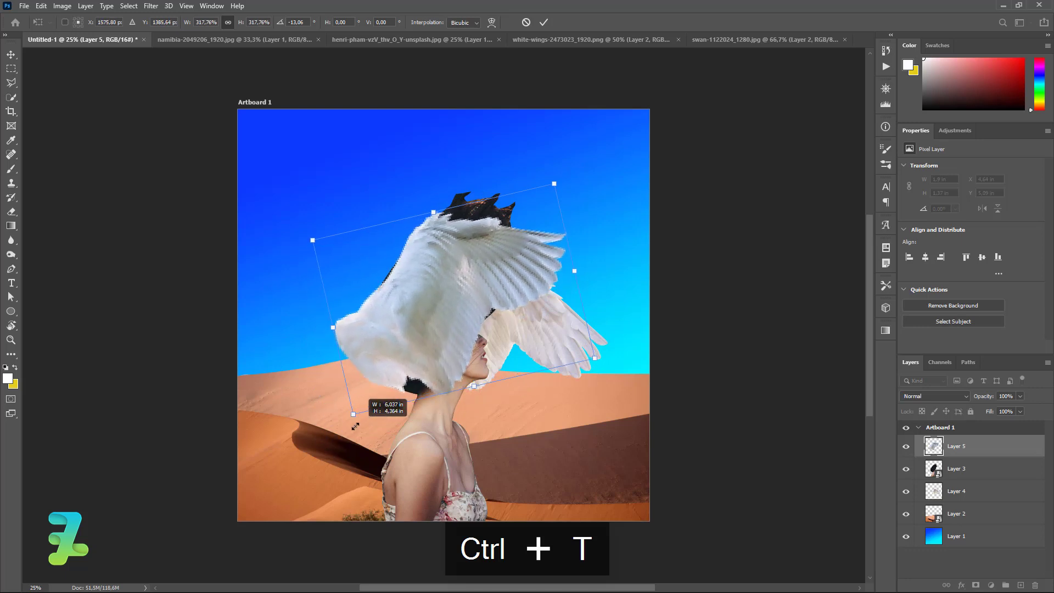
{"action": "left_click_drag", "start_coordinate": [382, 346], "coordinate": [380, 365]}
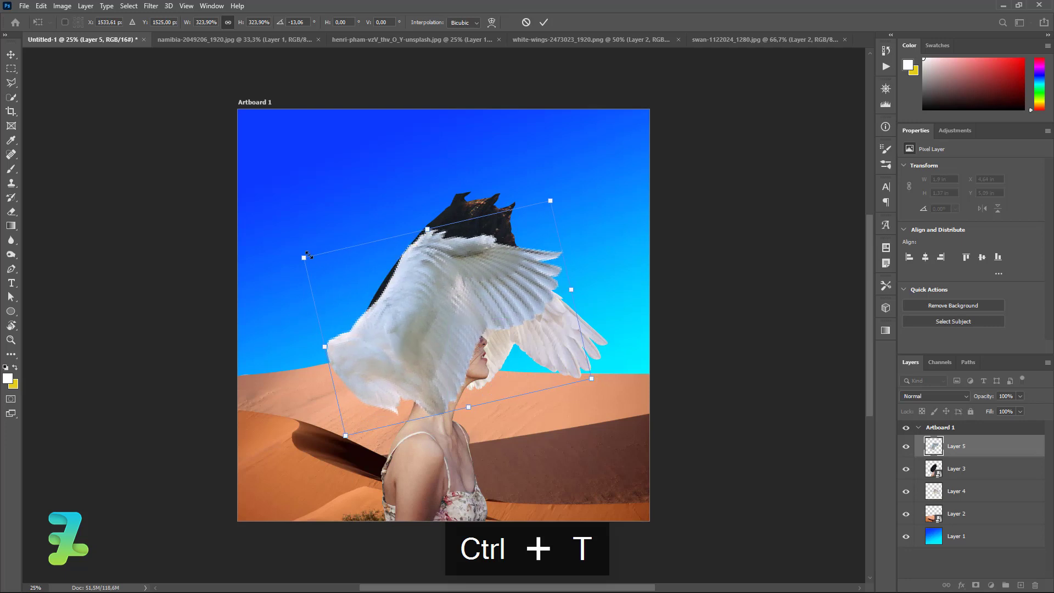
{"action": "left_click_drag", "start_coordinate": [302, 257], "coordinate": [331, 269]}
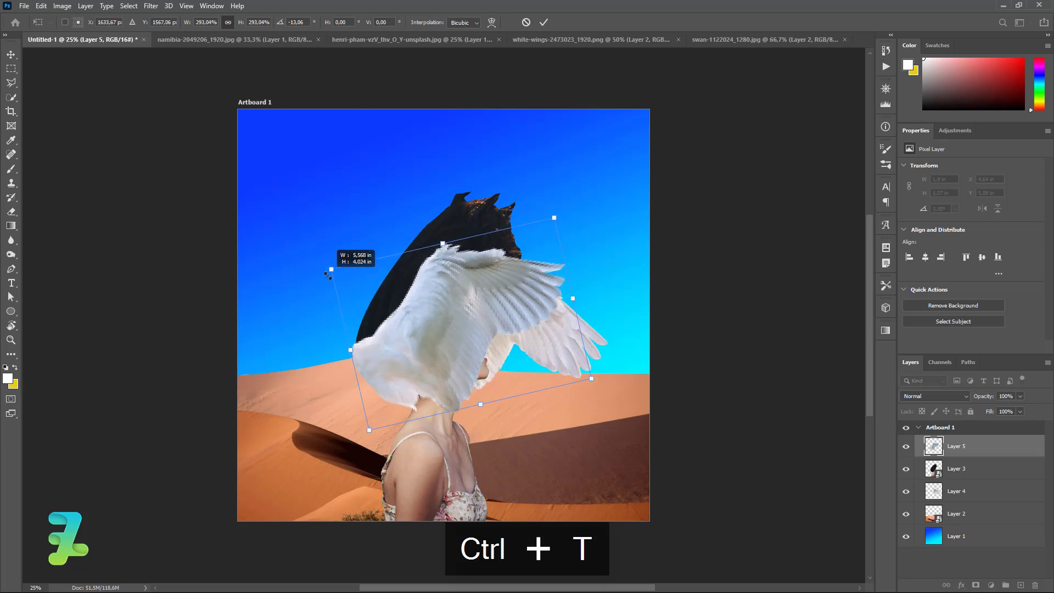
{"action": "mouse_move", "coordinate": [412, 355]}
{"action": "left_mouse_down"}
{"action": "mouse_move", "coordinate": [400, 346]}
{"action": "mouse_move", "coordinate": [413, 349]}
{"action": "left_mouse_up"}
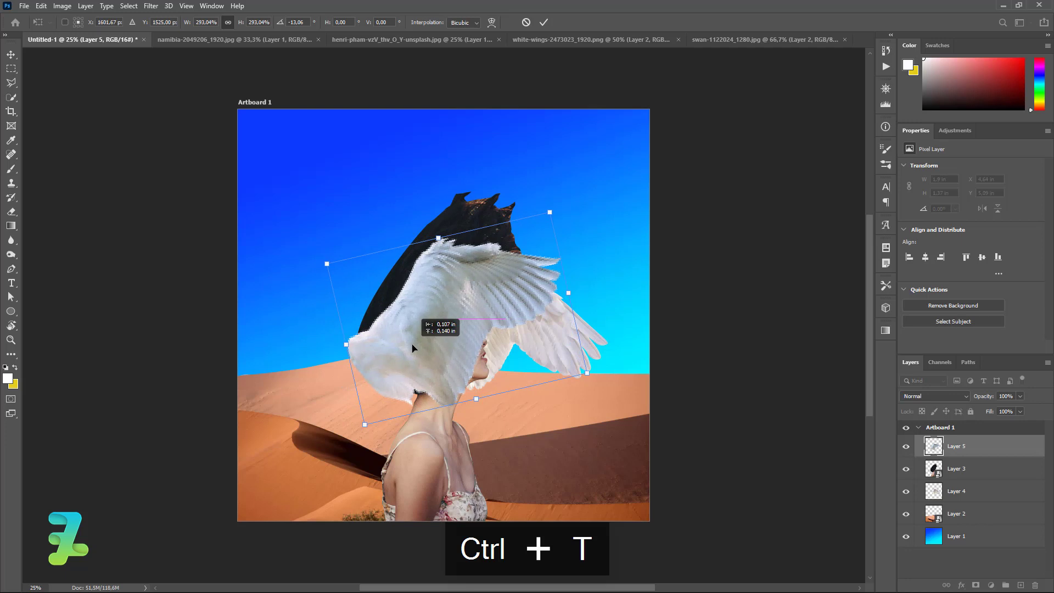
{"action": "left_click_drag", "start_coordinate": [413, 348], "coordinate": [411, 382]}
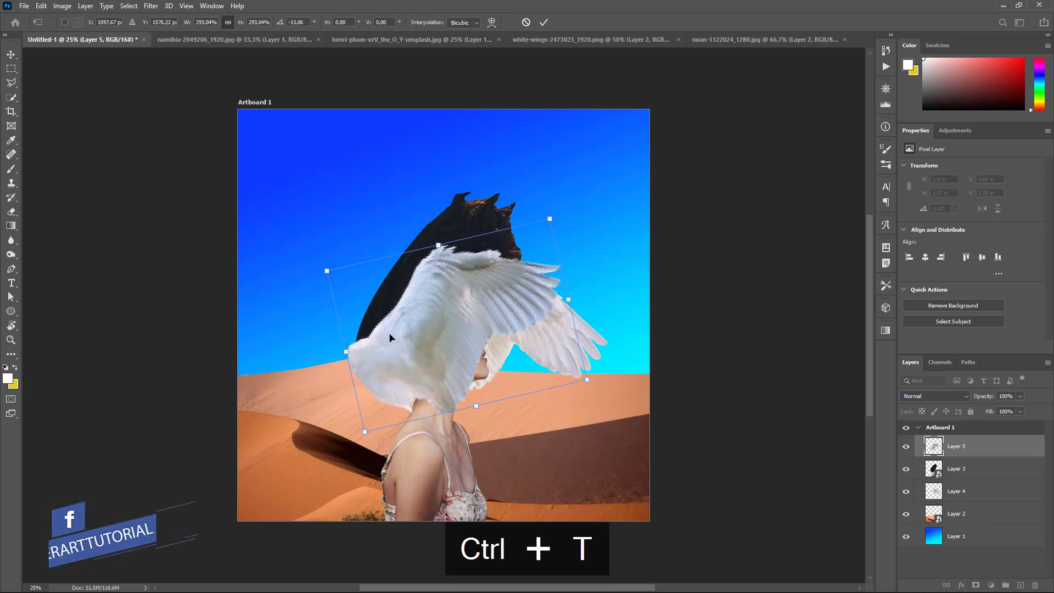
{"action": "left_click_drag", "start_coordinate": [394, 344], "coordinate": [389, 336]}
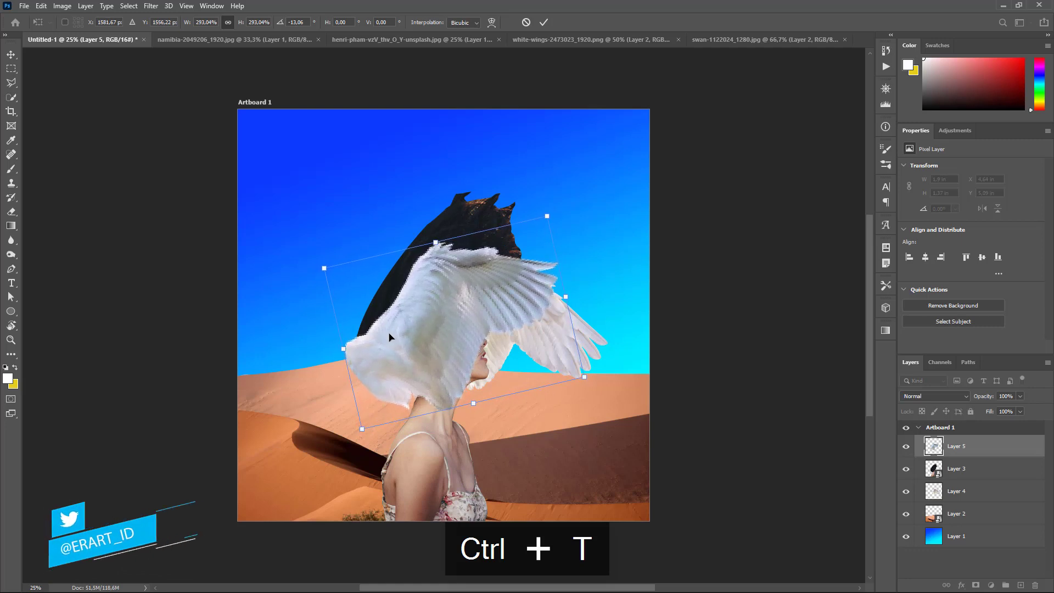
{"action": "left_click", "coordinate": [9, 52]}
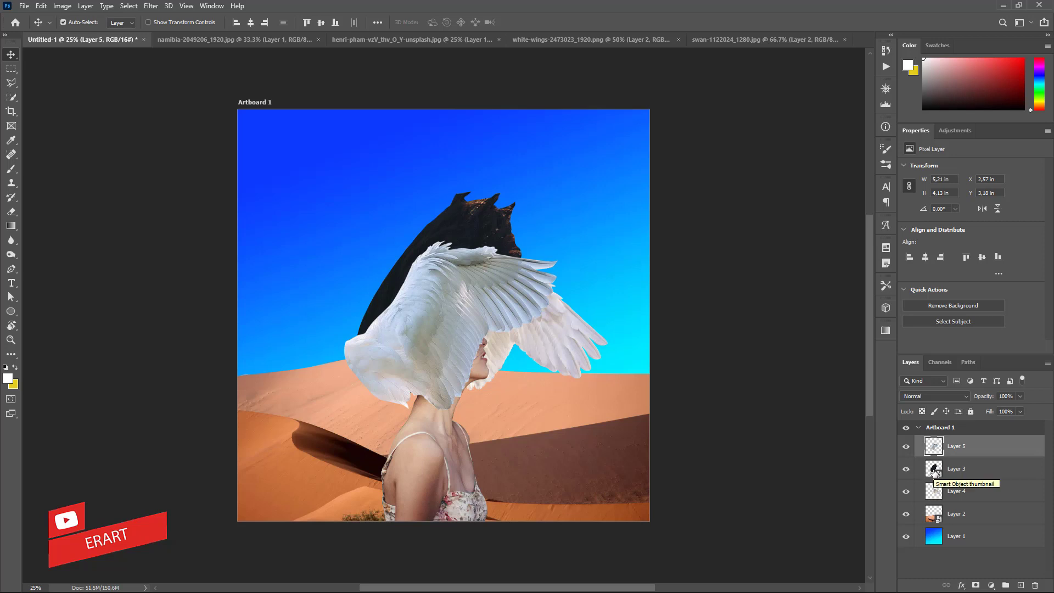
Step: Open the woman's Layer 3 smart object and start a pen path at the hair's left edge
{"action": "left_click", "coordinate": [934, 471]}
{"action": "double_click", "coordinate": [933, 471]}
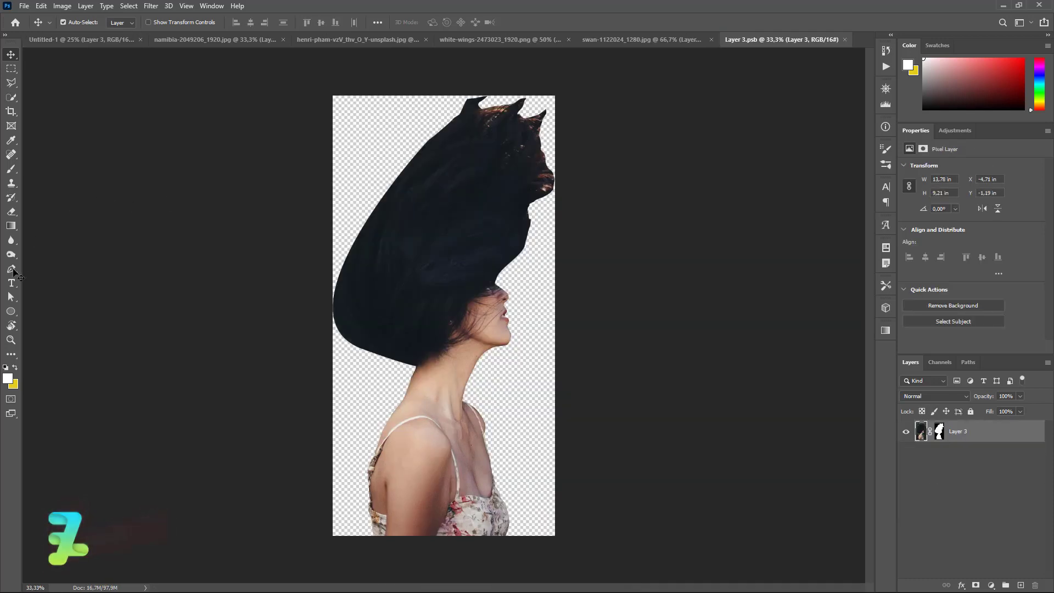
{"action": "key", "text": "p"}
{"action": "left_click", "coordinate": [341, 340]}
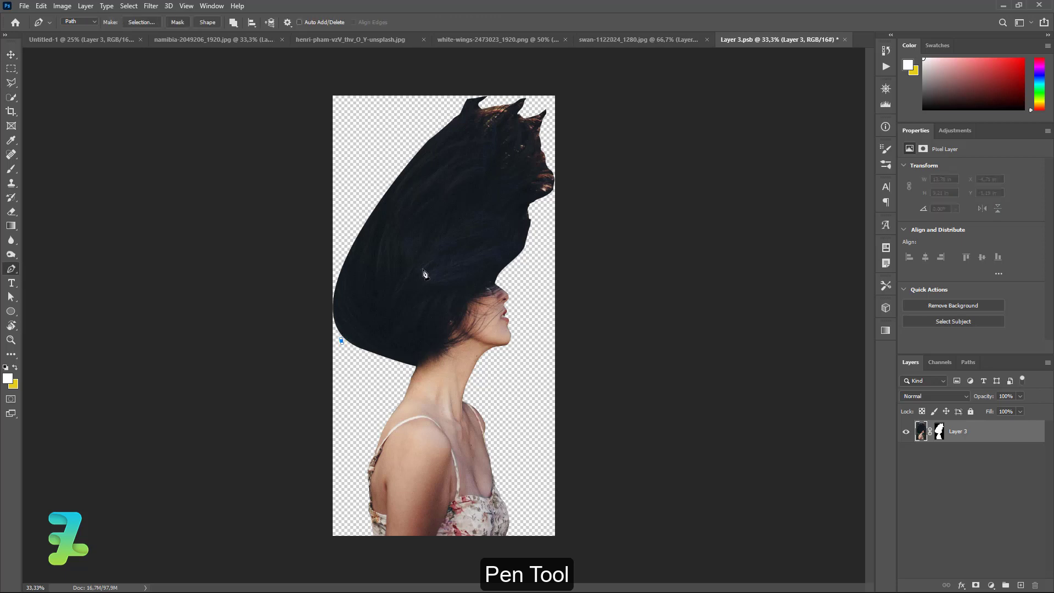
{"action": "left_click", "coordinate": [407, 247]}
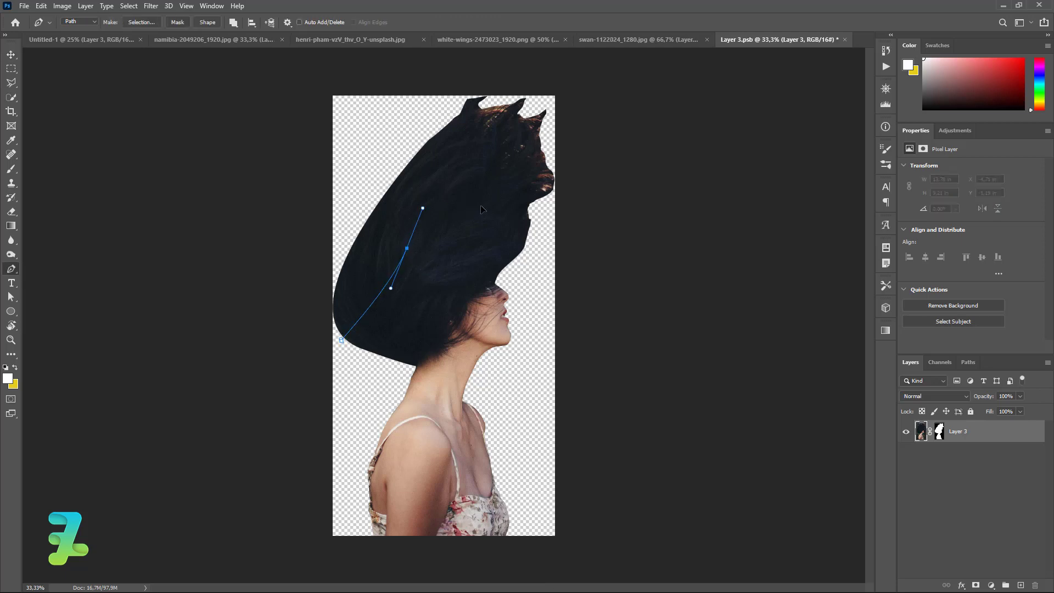
Step: Finish the path around the excess hair and turn it into a selection with feather 0
{"action": "left_click_drag", "start_coordinate": [448, 210], "coordinate": [467, 192]}
{"action": "key", "text": "ctrl+z"}
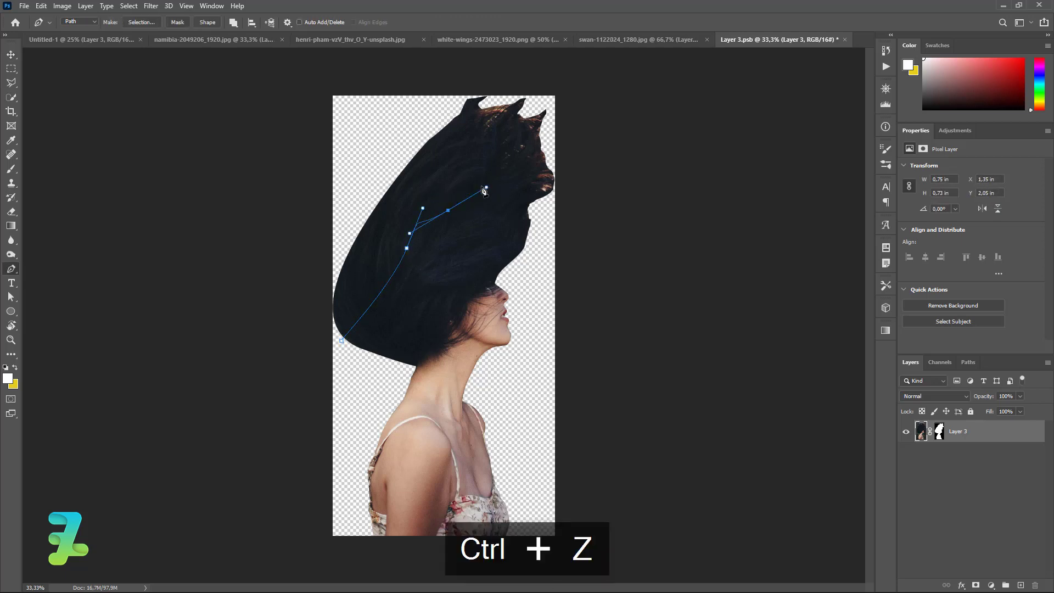
{"action": "left_click", "coordinate": [476, 185]}
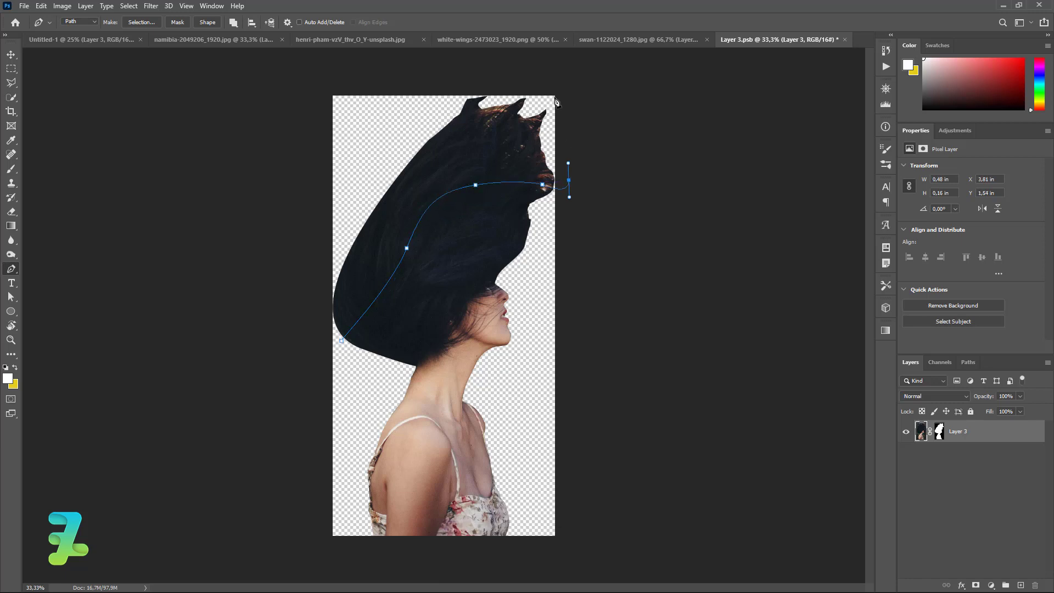
{"action": "left_click_drag", "start_coordinate": [322, 288], "coordinate": [321, 278]}
{"action": "right_click", "coordinate": [380, 240]}
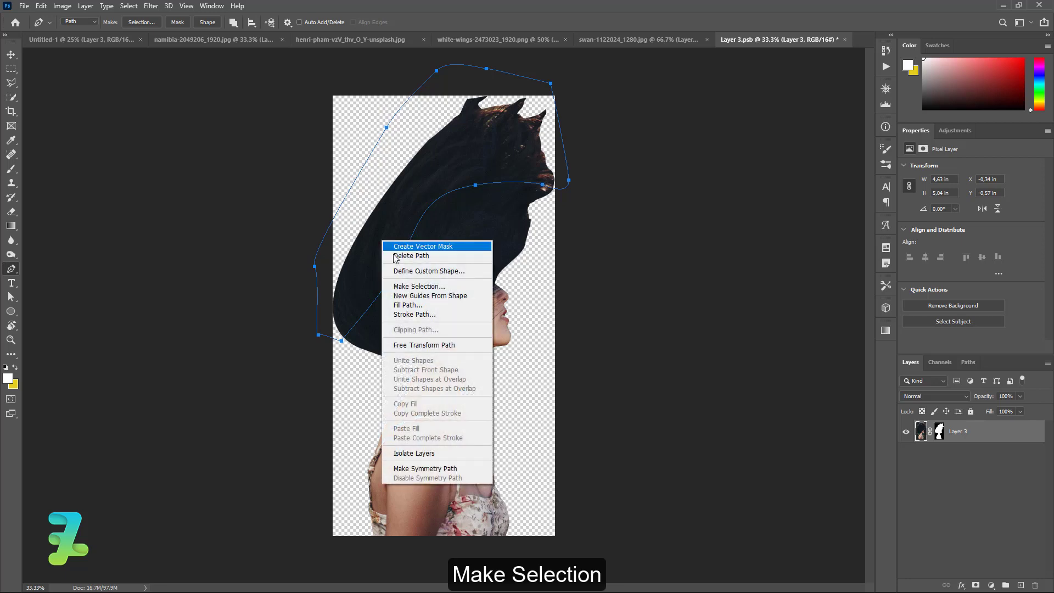
{"action": "left_click", "coordinate": [409, 286]}
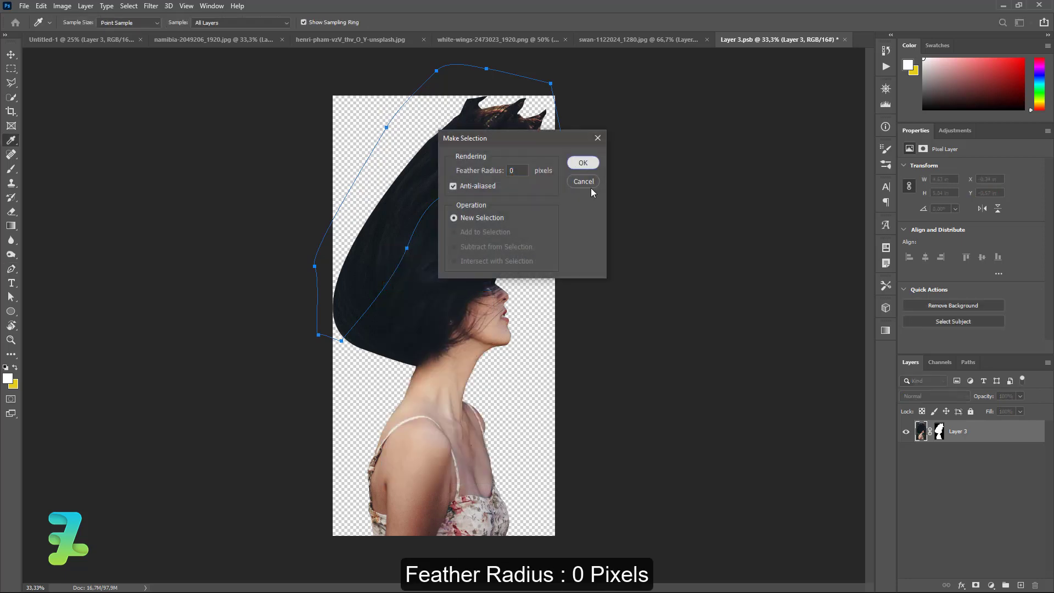
{"action": "left_click", "coordinate": [583, 162]}
{"action": "left_click", "coordinate": [939, 431]}
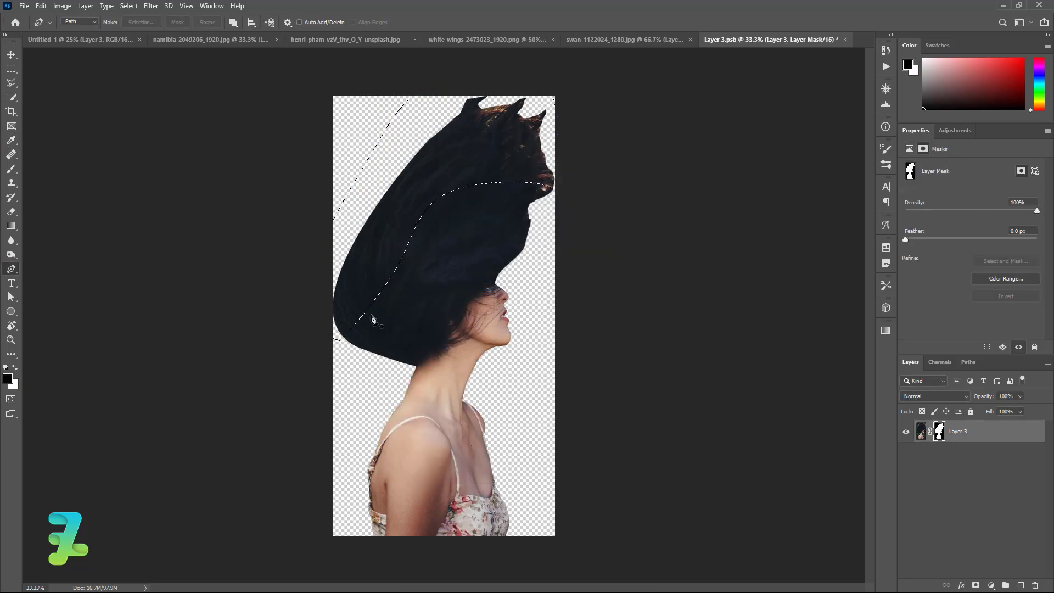
Step: Switch to the regular Brush Tool and adjust its size and hardness
{"action": "left_click", "coordinate": [11, 168]}
{"action": "right_click", "coordinate": [11, 168]}
{"action": "left_click", "coordinate": [46, 177]}
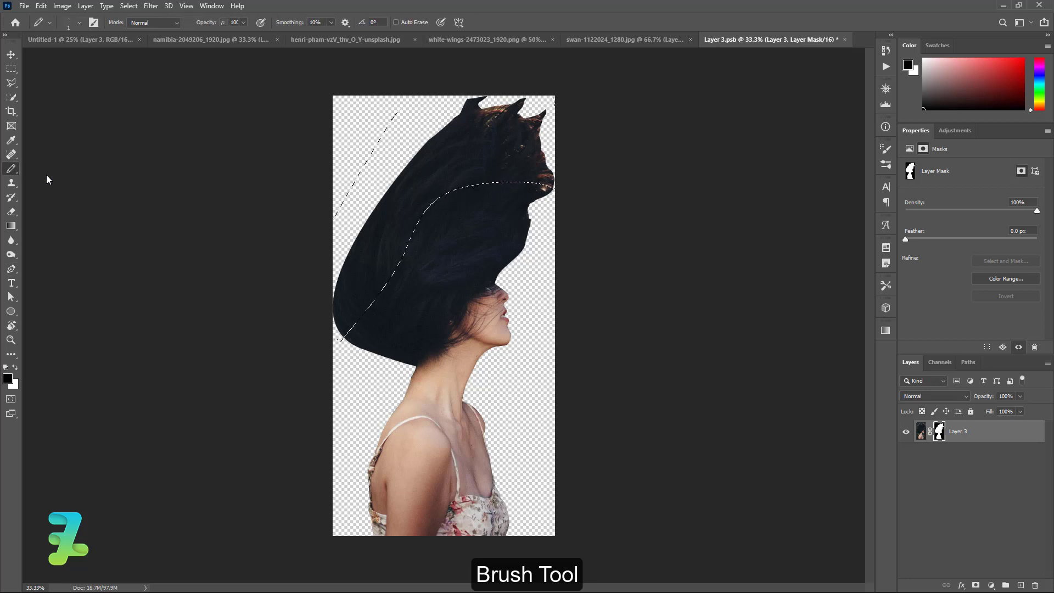
{"action": "right_click", "coordinate": [16, 176]}
{"action": "left_click", "coordinate": [46, 168]}
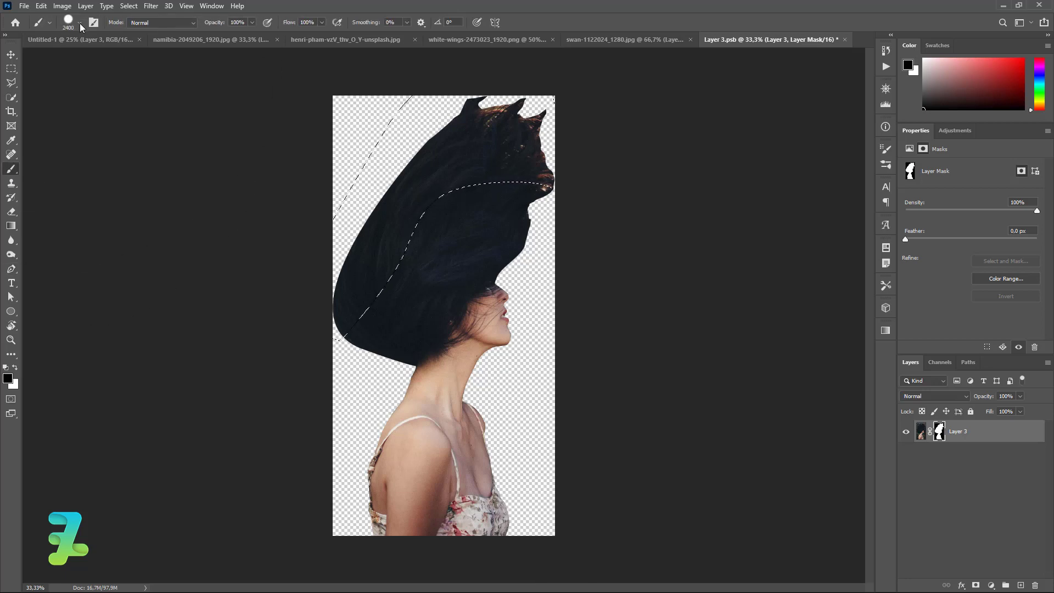
{"action": "left_click", "coordinate": [81, 23]}
{"action": "left_click_drag", "start_coordinate": [127, 87], "coordinate": [116, 82]}
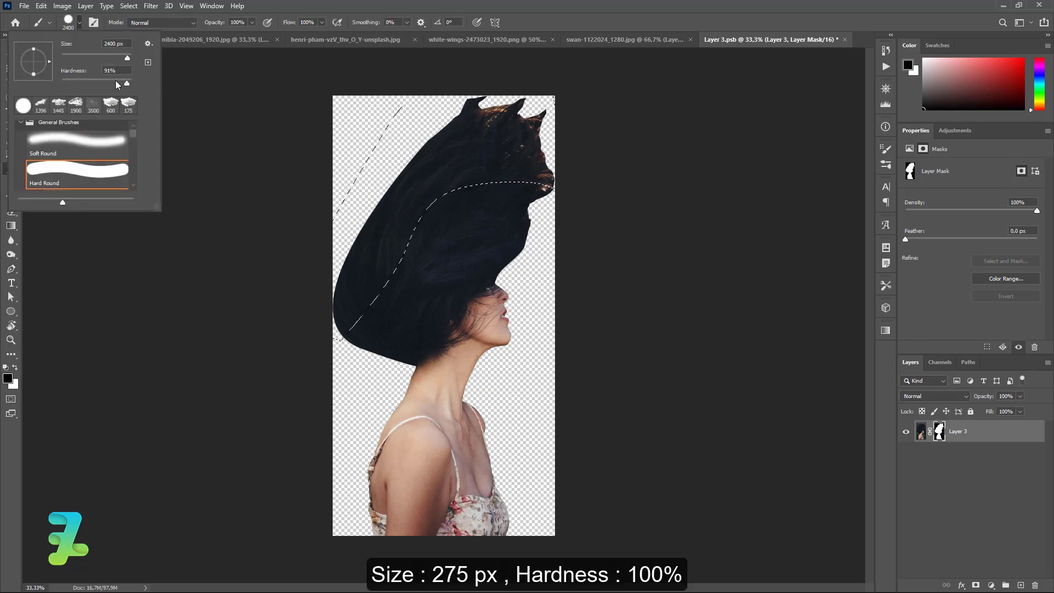
{"action": "key", "text": "Return"}
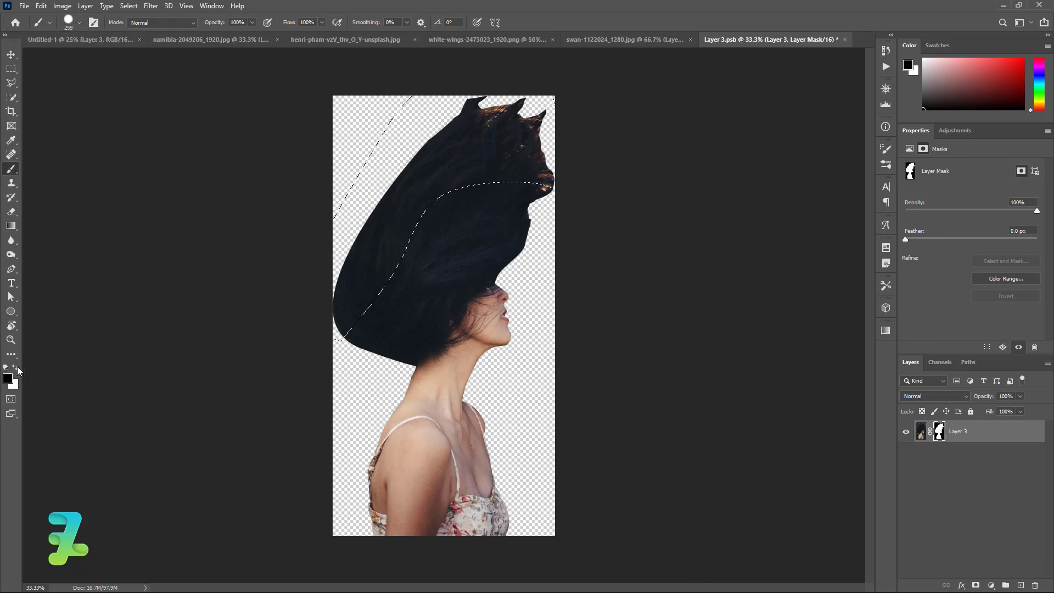
Step: Paint black on the mask to hide the excess hair, save, and return to Untitled-1
{"action": "mouse_move", "coordinate": [288, 282]}
{"action": "left_mouse_down"}
{"action": "mouse_move", "coordinate": [385, 185]}
{"action": "mouse_move", "coordinate": [580, 190]}
{"action": "left_mouse_up"}
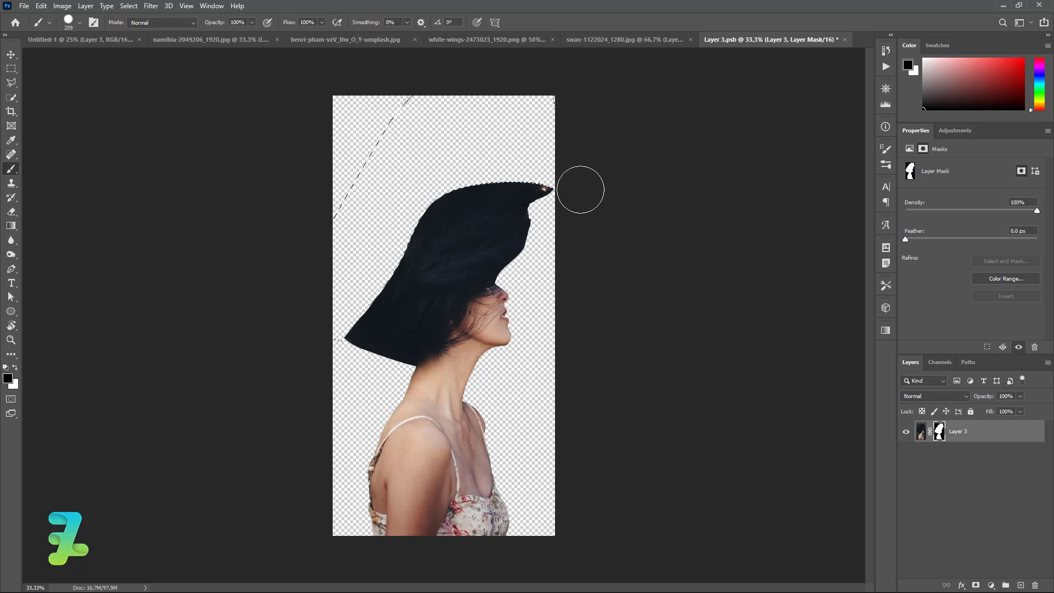
{"action": "key", "text": "ctrl+d"}
{"action": "mouse_move", "coordinate": [577, 187]}
{"action": "left_mouse_down"}
{"action": "mouse_move", "coordinate": [501, 176]}
{"action": "mouse_move", "coordinate": [528, 172]}
{"action": "left_mouse_up"}
{"action": "key", "text": "ctrl+s"}
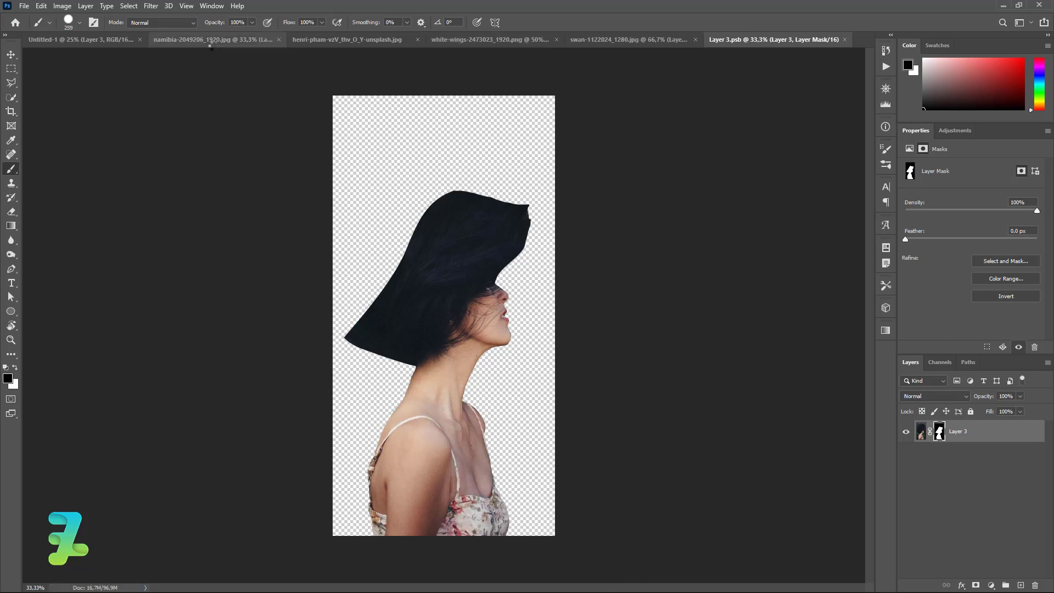
{"action": "left_click", "coordinate": [54, 41]}
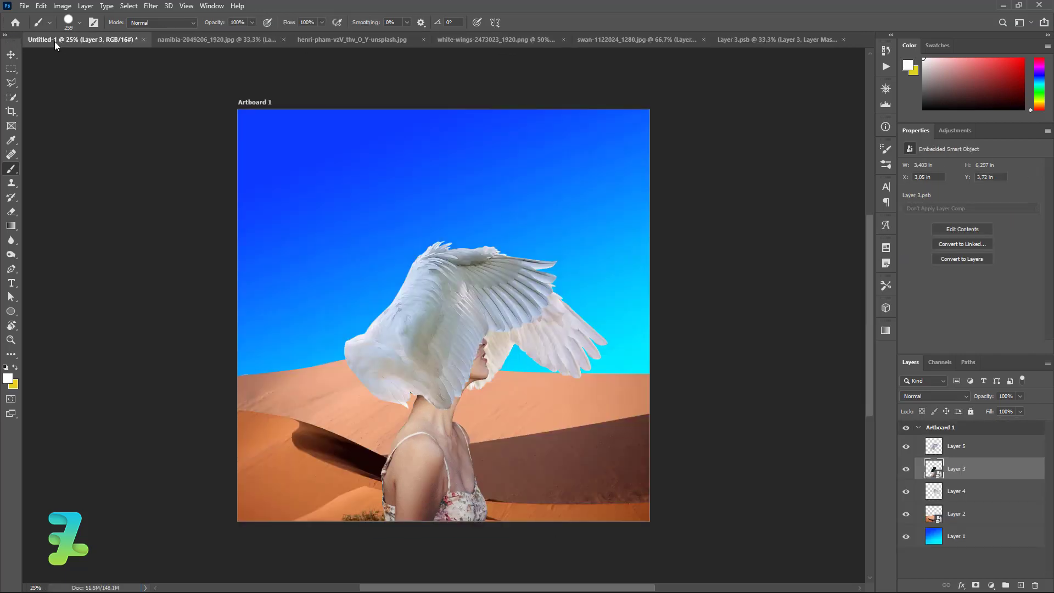
Step: Nudge the Layer 4 wing slightly left and lower with the Move Tool
{"action": "left_click", "coordinate": [936, 498]}
{"action": "left_click", "coordinate": [10, 55]}
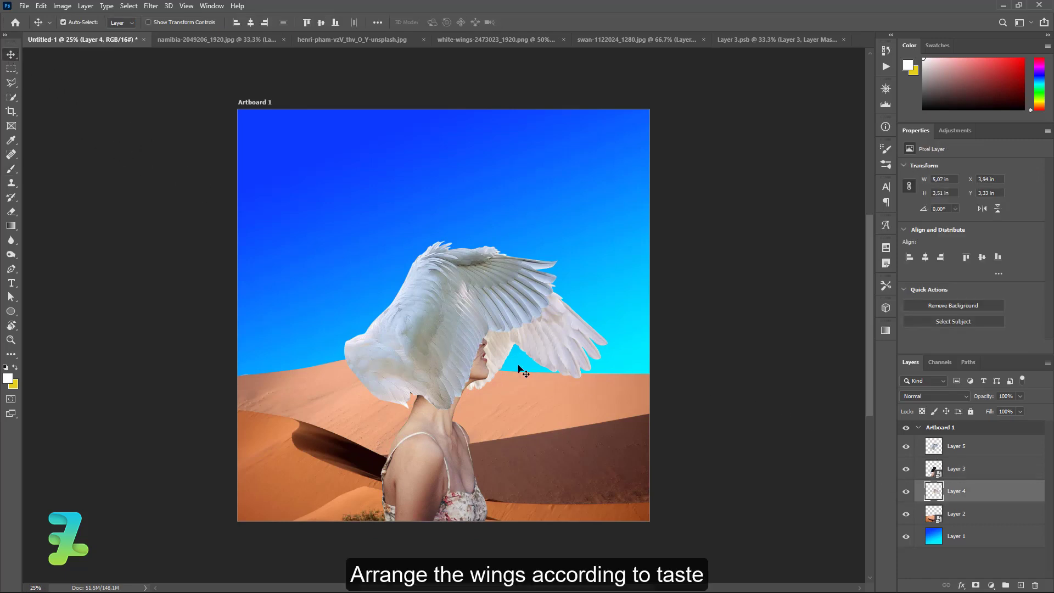
{"action": "mouse_move", "coordinate": [544, 353]}
{"action": "left_mouse_down"}
{"action": "mouse_move", "coordinate": [525, 357]}
{"action": "mouse_move", "coordinate": [551, 349]}
{"action": "mouse_move", "coordinate": [539, 359]}
{"action": "mouse_move", "coordinate": [569, 379]}
{"action": "mouse_move", "coordinate": [539, 394]}
{"action": "mouse_move", "coordinate": [549, 313]}
{"action": "mouse_move", "coordinate": [550, 364]}
{"action": "mouse_move", "coordinate": [552, 347]}
{"action": "mouse_move", "coordinate": [560, 354]}
{"action": "mouse_move", "coordinate": [540, 362]}
{"action": "left_mouse_up"}
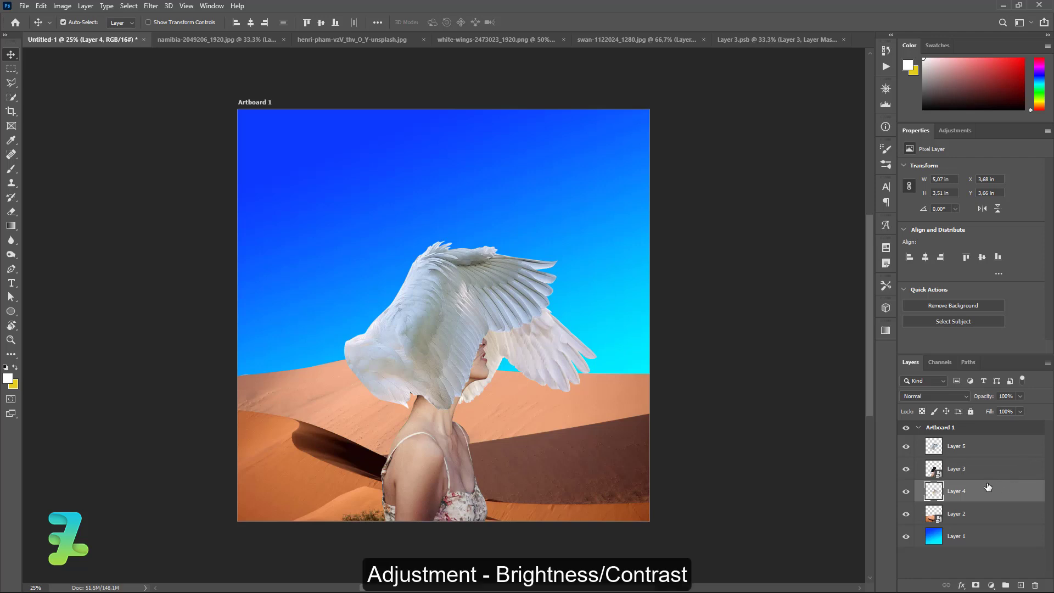
Step: Add a Brightness/Contrast adjustment clipped to the Layer 4 wing, tweaking brightness and lowering contrast
{"action": "left_click", "coordinate": [991, 585]}
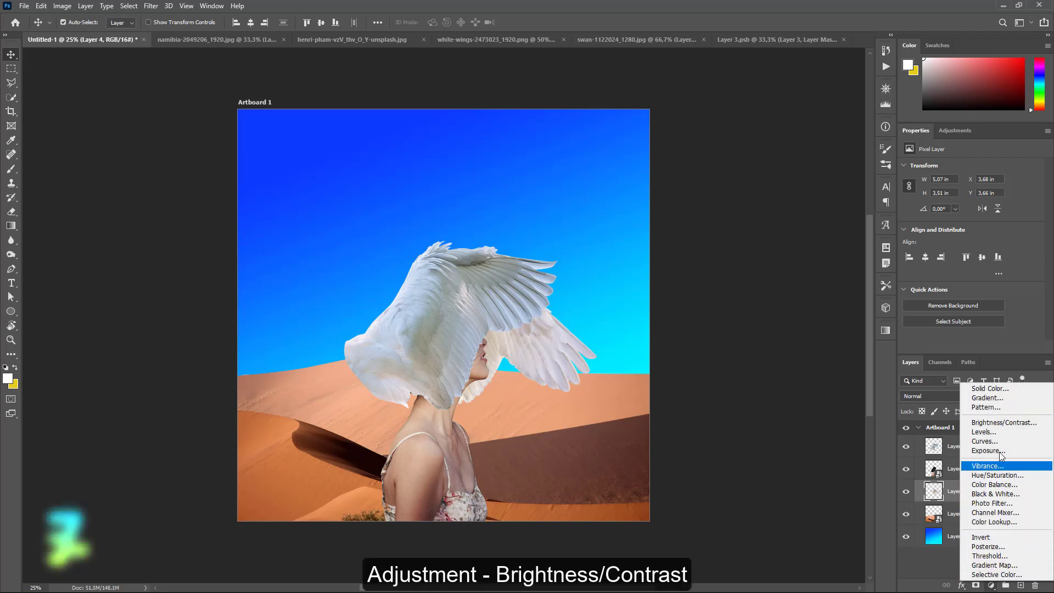
{"action": "left_click", "coordinate": [996, 422]}
{"action": "left_click", "coordinate": [970, 347]}
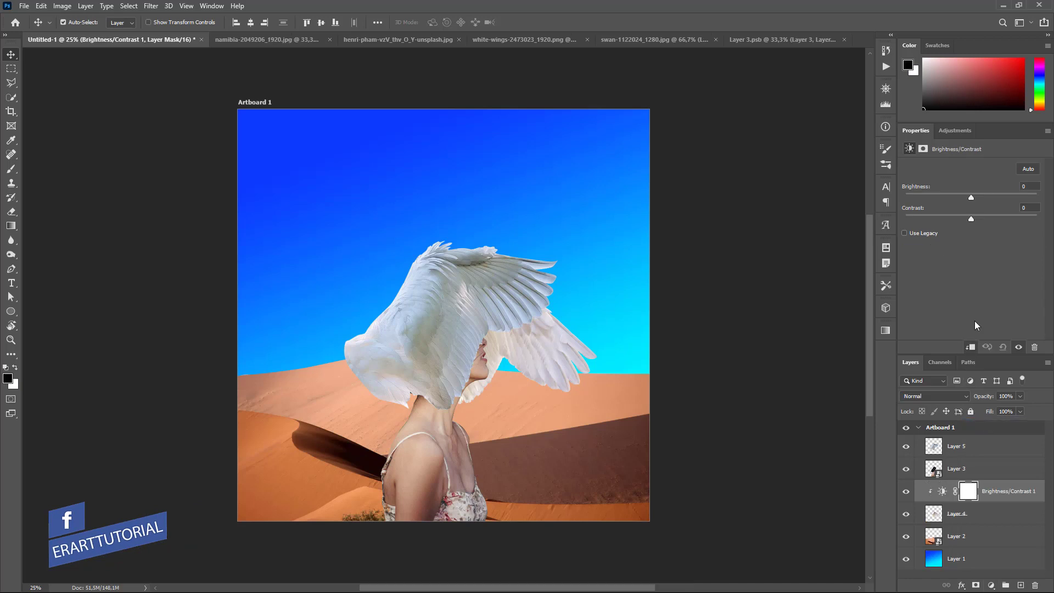
{"action": "mouse_move", "coordinate": [971, 197]}
{"action": "left_mouse_down"}
{"action": "mouse_move", "coordinate": [990, 195]}
{"action": "mouse_move", "coordinate": [969, 194]}
{"action": "left_mouse_up"}
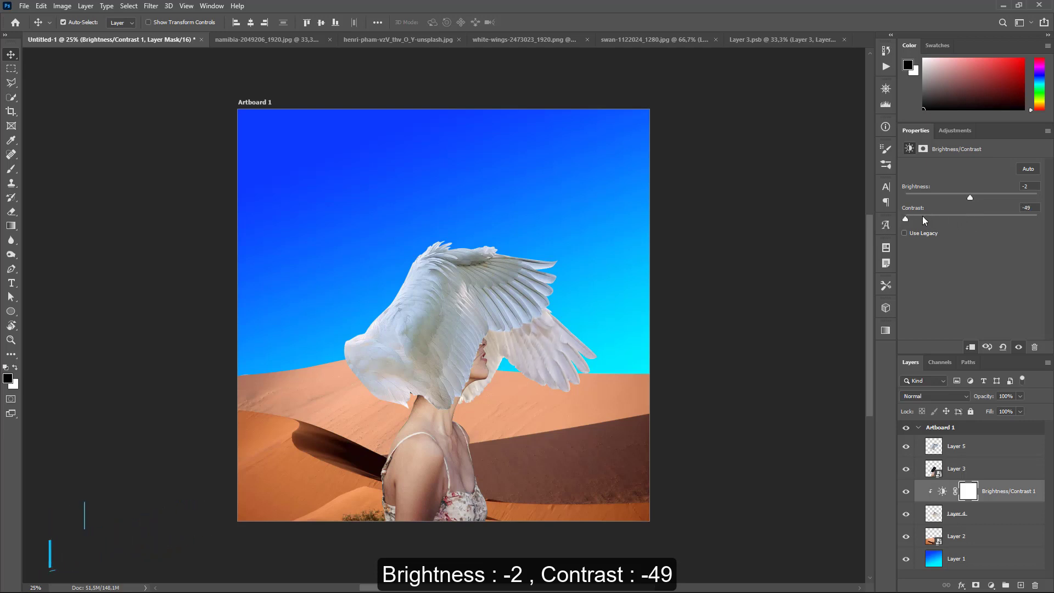
{"action": "left_click_drag", "start_coordinate": [926, 218], "coordinate": [907, 219]}
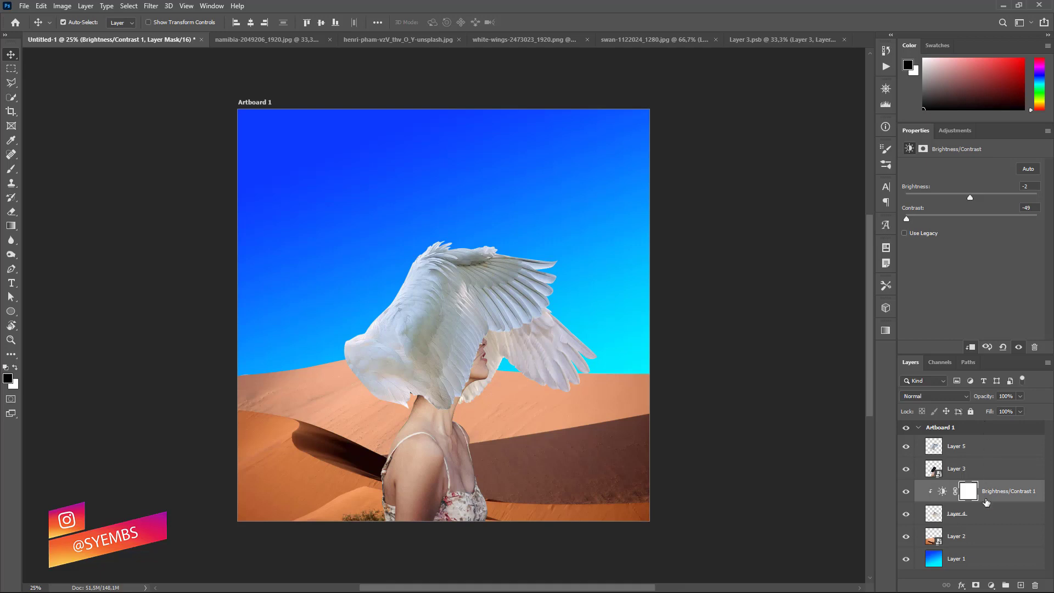
Step: Add a clipped Hue/Saturation adjustment and adjust the wing's lightness
{"action": "left_click", "coordinate": [992, 585]}
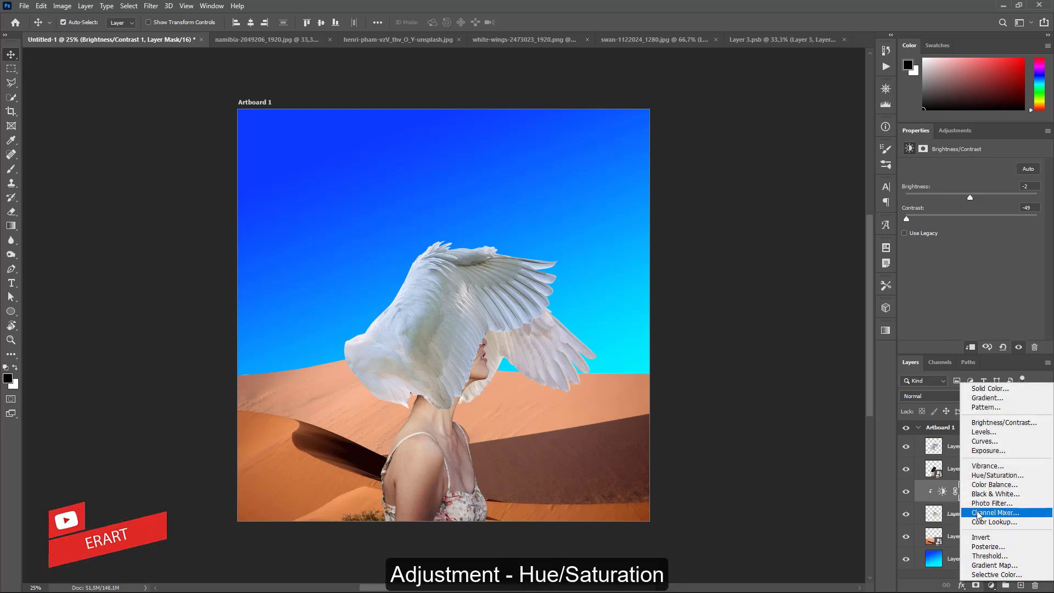
{"action": "left_click", "coordinate": [983, 476]}
{"action": "left_click", "coordinate": [970, 348]}
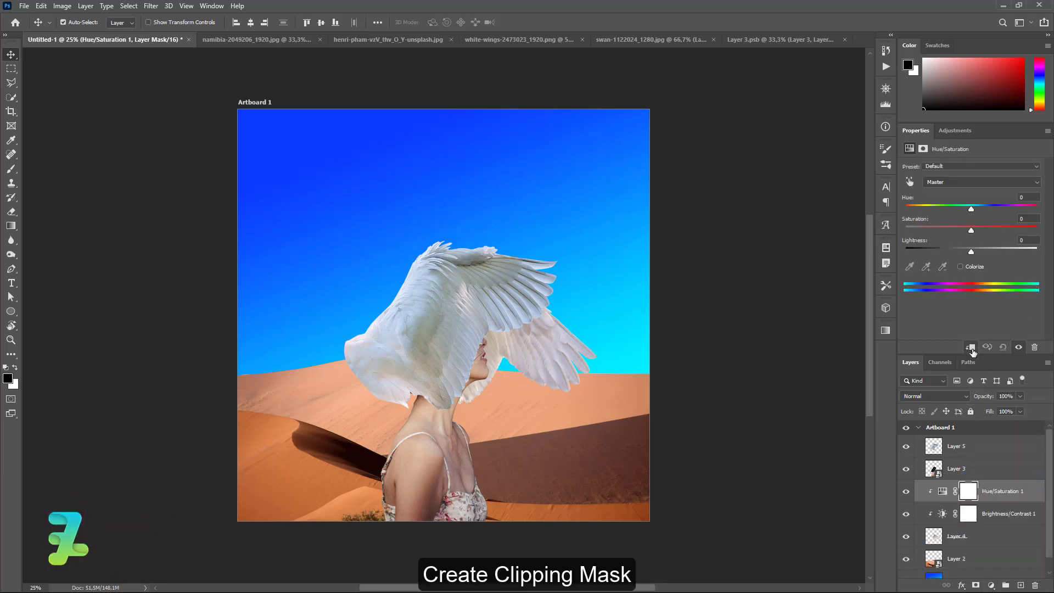
{"action": "left_click_drag", "start_coordinate": [976, 250], "coordinate": [968, 251]}
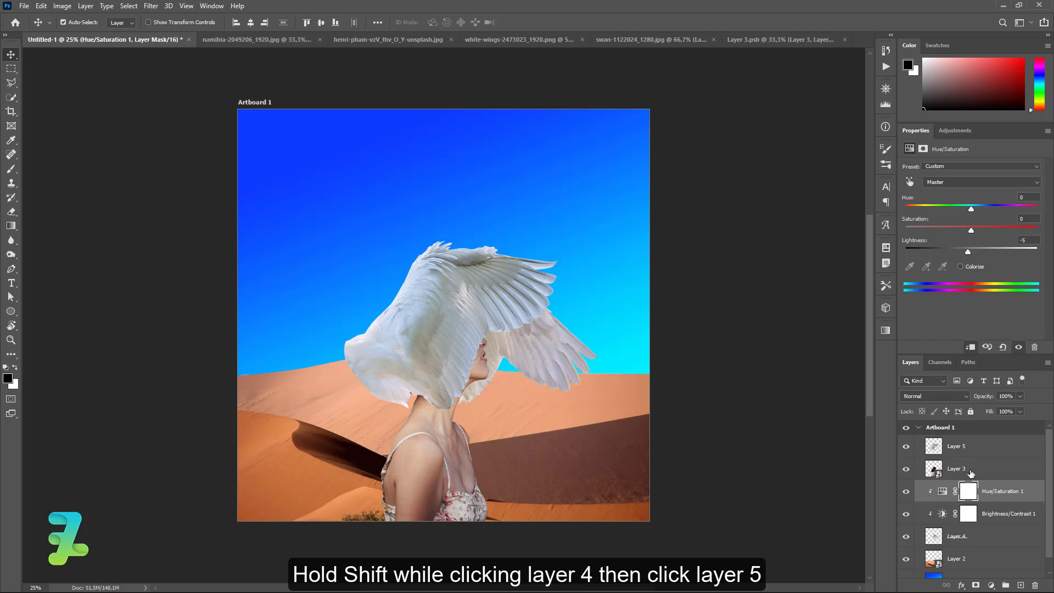
Step: Group the wing and woman layers (Layer 4 through Layer 5) into Group 1 and hide it
{"action": "left_click", "coordinate": [992, 541]}
{"action": "left_click", "coordinate": [981, 450], "text": "shift"}
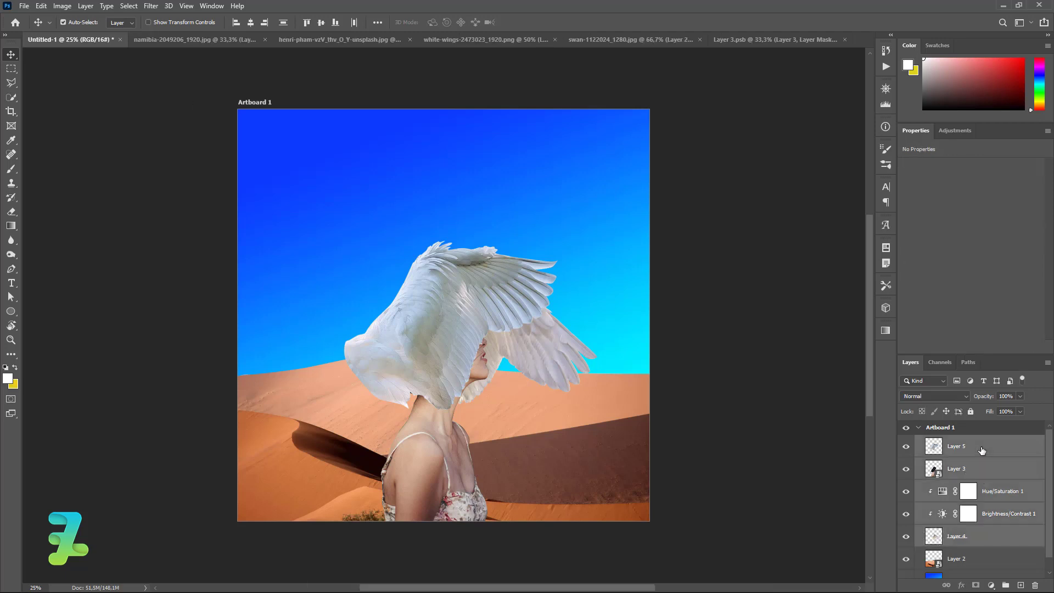
{"action": "key", "text": "ctrl+g"}
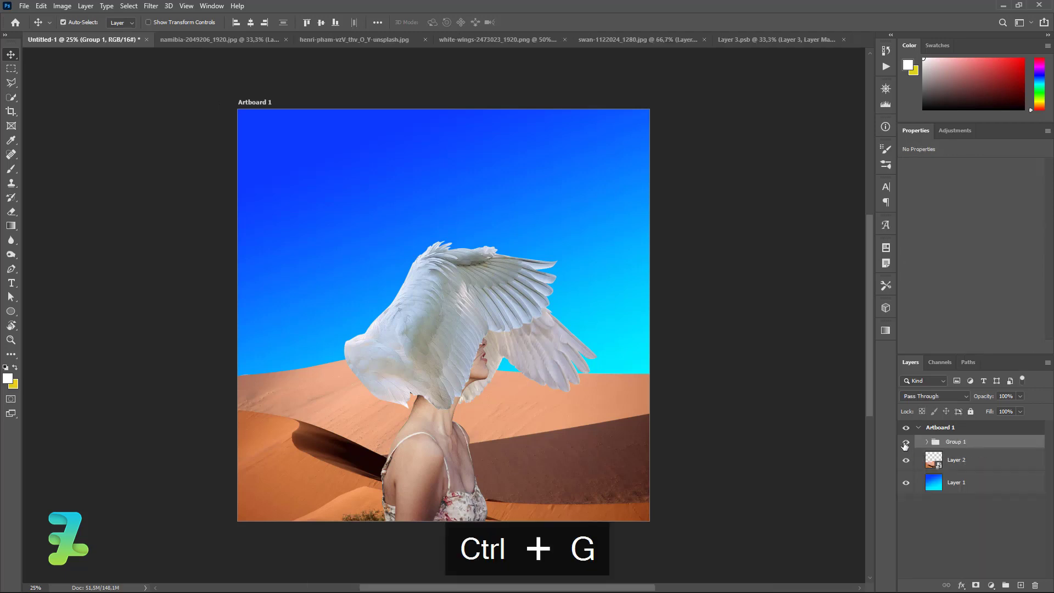
{"action": "left_click", "coordinate": [906, 442]}
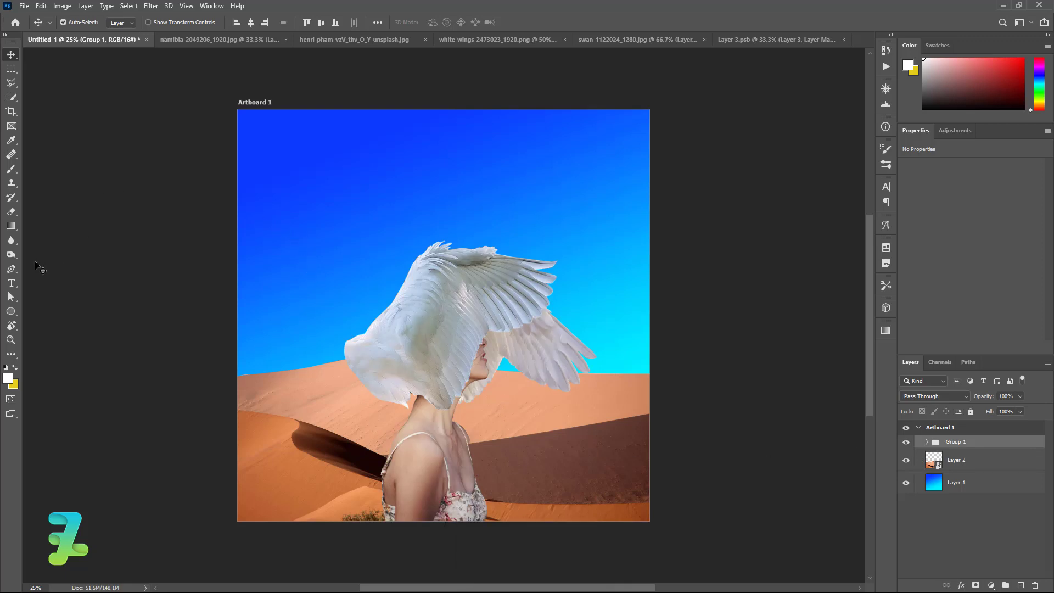
{"action": "left_click", "coordinate": [12, 282]}
Step: Start a horizontal type layer in the sky above the wings
{"action": "right_click", "coordinate": [12, 283]}
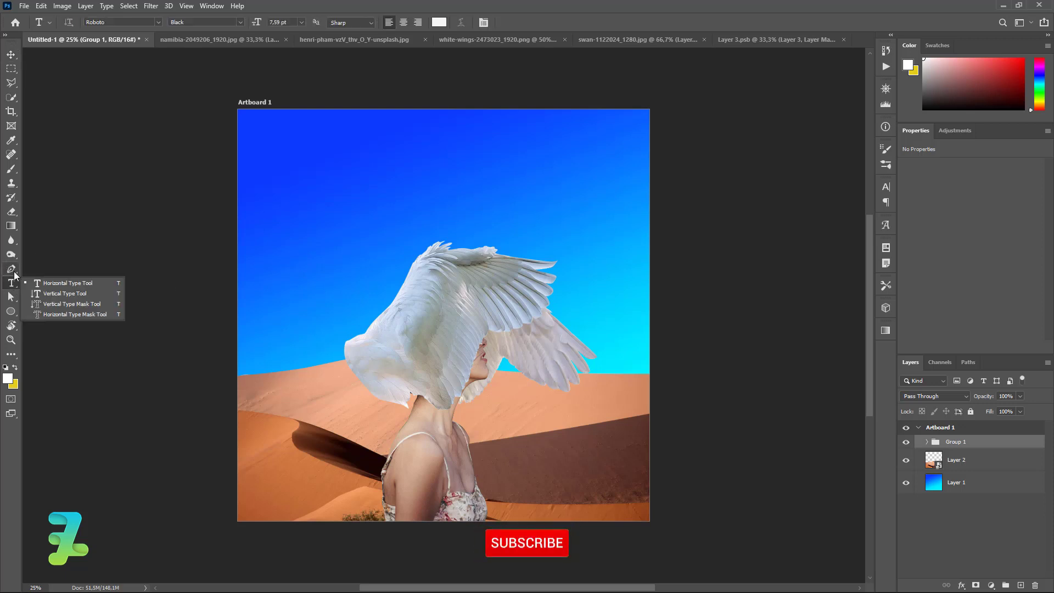
{"action": "left_click", "coordinate": [44, 284]}
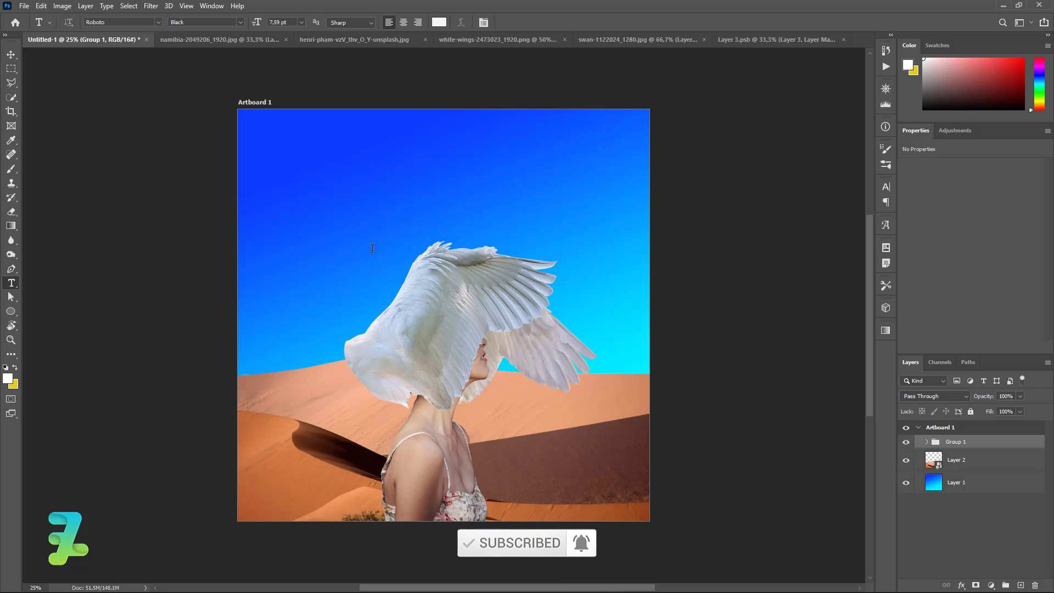
{"action": "left_click", "coordinate": [321, 213]}
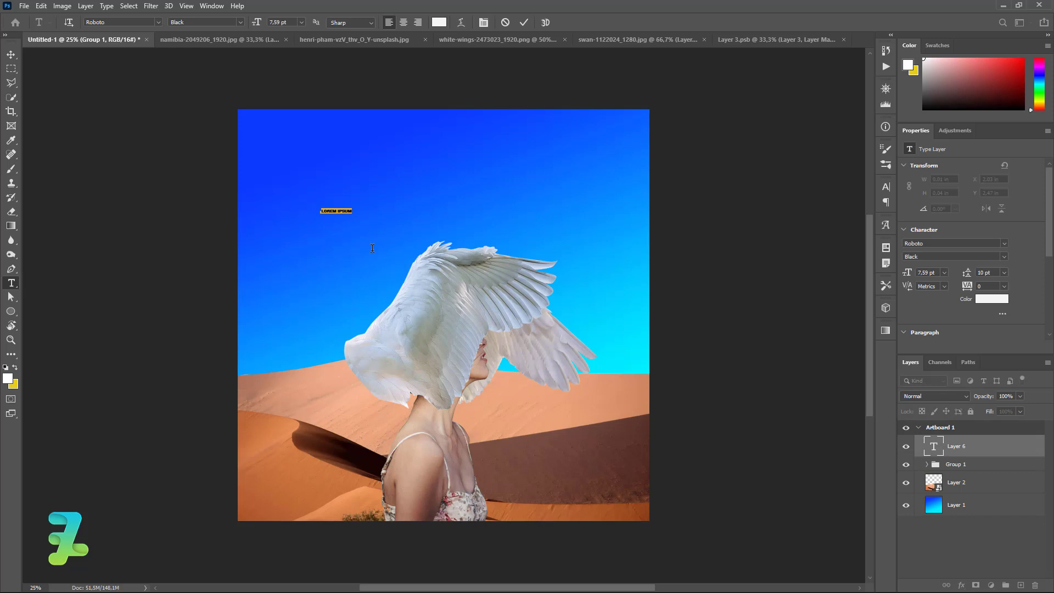
{"action": "key", "text": "Left"}
Step: Set the title to 72 pt, complete the word WINGS, commit it and shift it slightly left
{"action": "key", "text": "ctrl+a"}
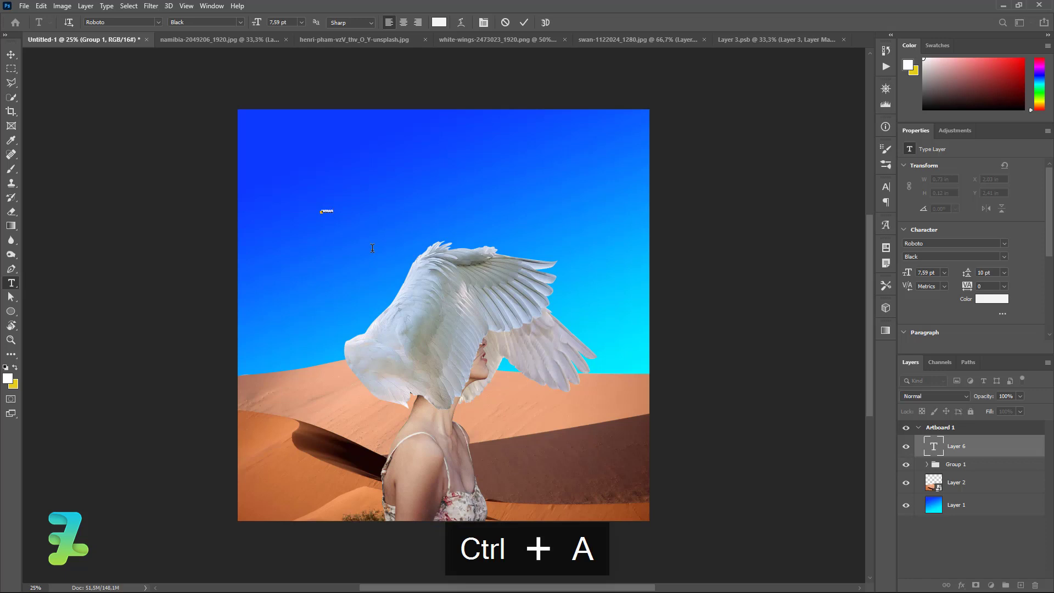
{"action": "left_click", "coordinate": [300, 22]}
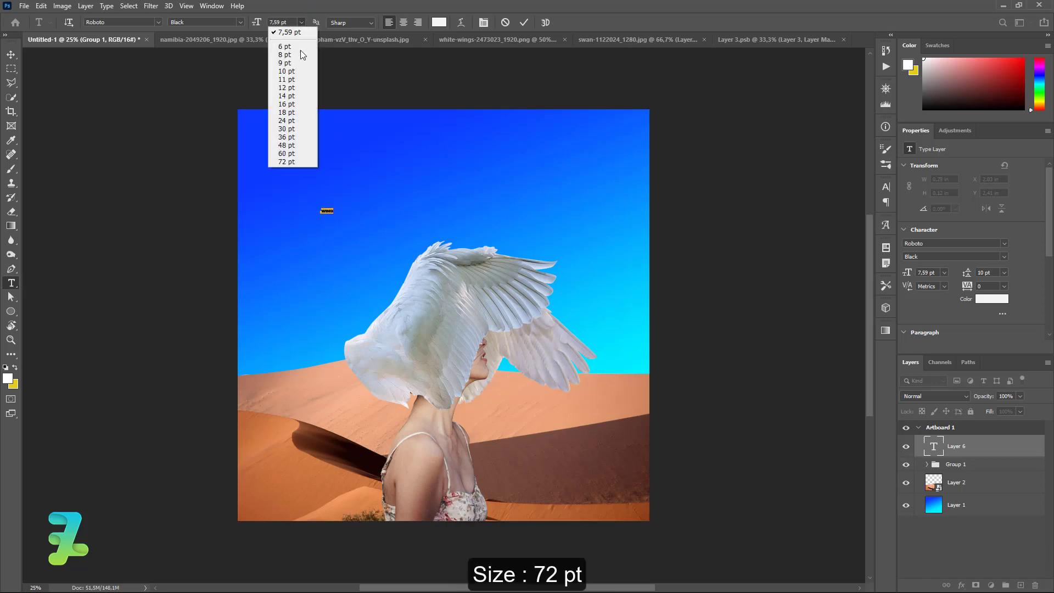
{"action": "left_click", "coordinate": [284, 162]}
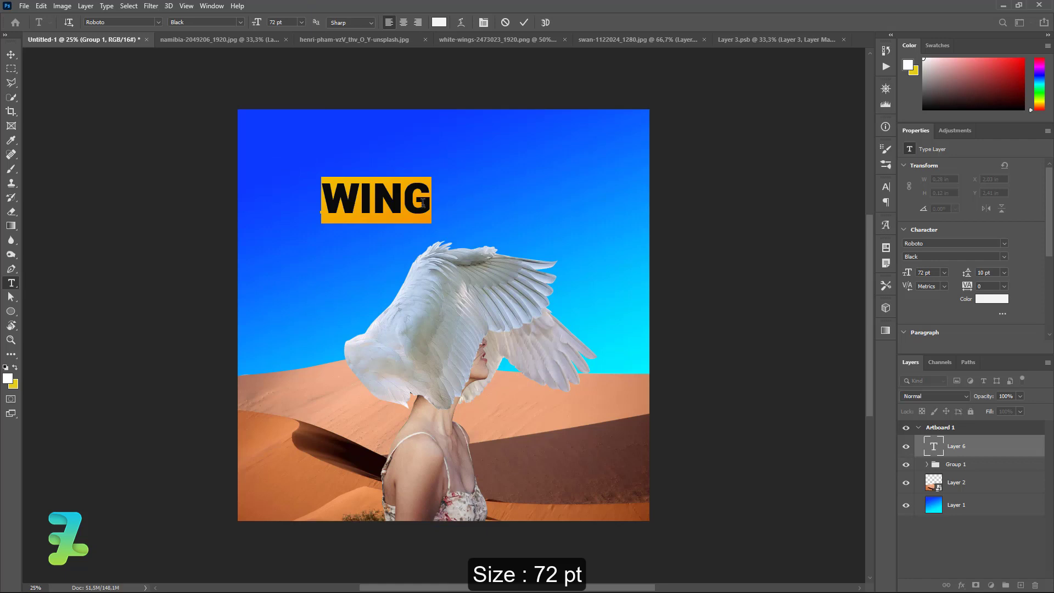
{"action": "left_click", "coordinate": [423, 203]}
{"action": "type", "text": "S"}
{"action": "left_click", "coordinate": [12, 53]}
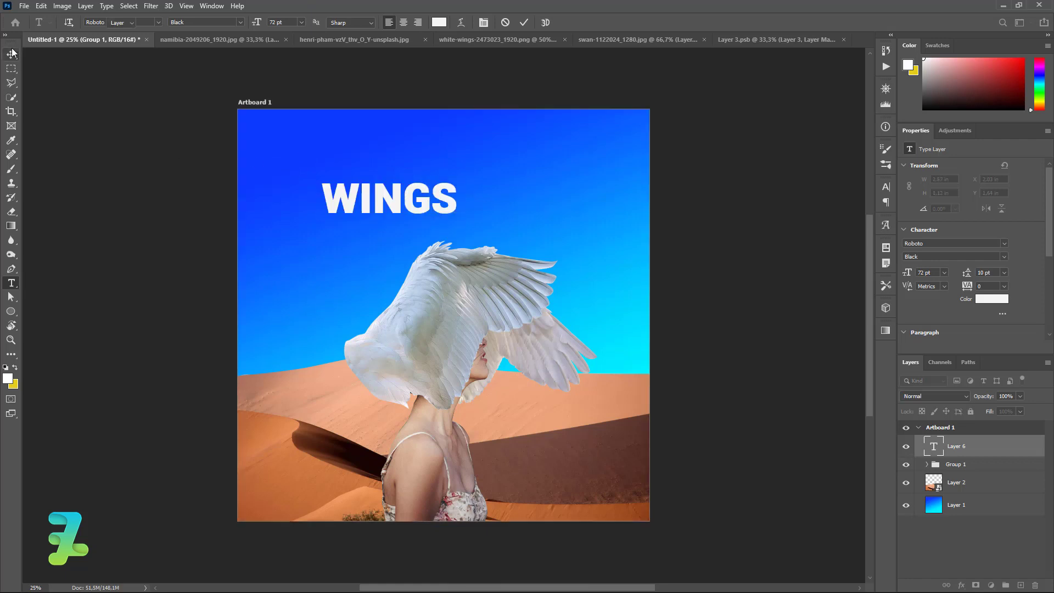
{"action": "left_click_drag", "start_coordinate": [333, 208], "coordinate": [309, 215]}
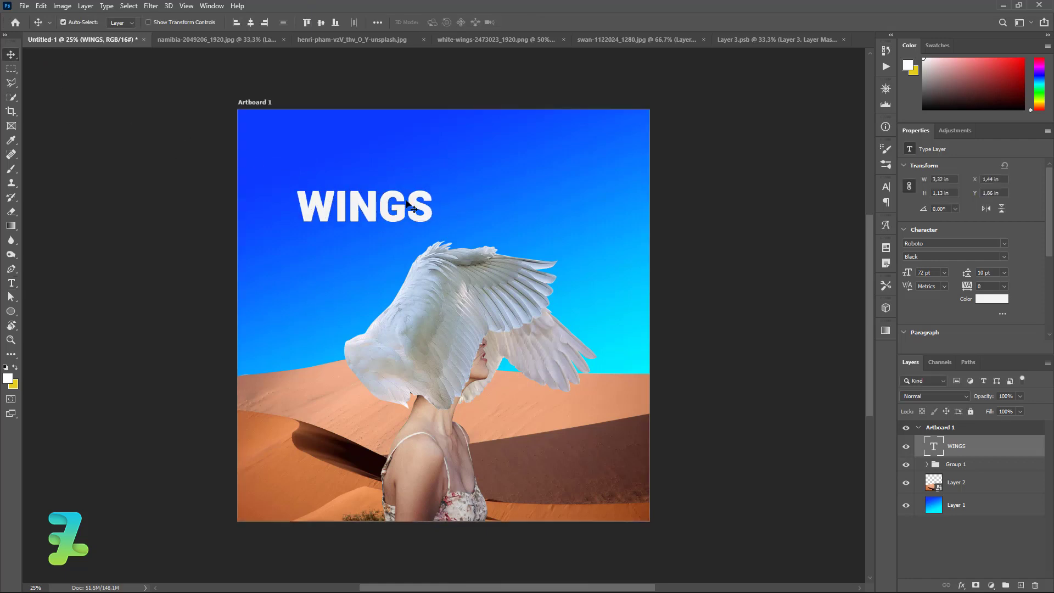
Step: Scale the WINGS title up to about 274%
{"action": "key", "text": "ctrl+t"}
{"action": "left_click_drag", "start_coordinate": [434, 186], "coordinate": [649, 124]}
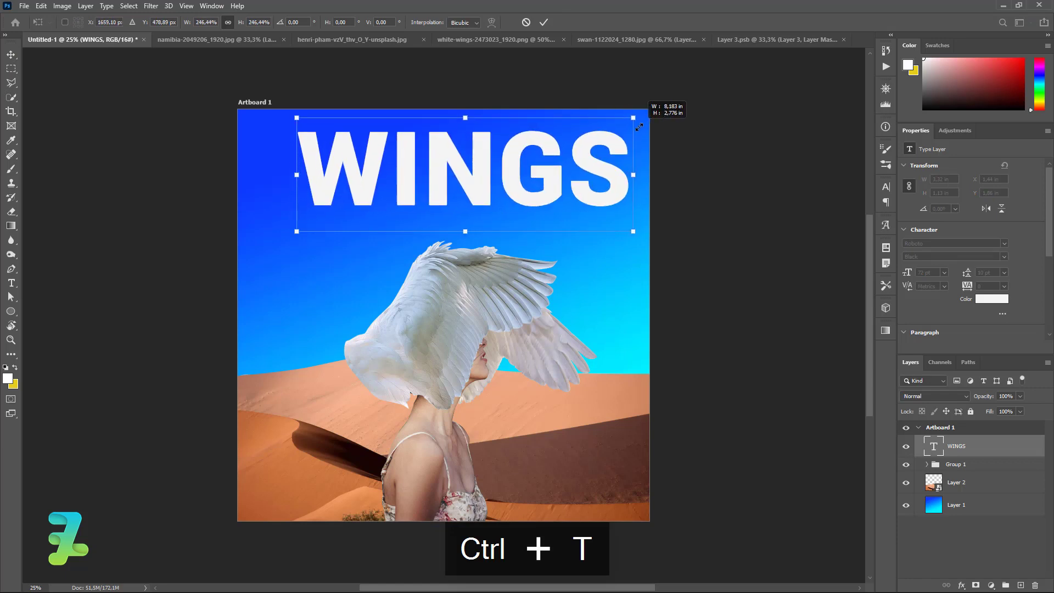
{"action": "left_click_drag", "start_coordinate": [280, 237], "coordinate": [256, 245]}
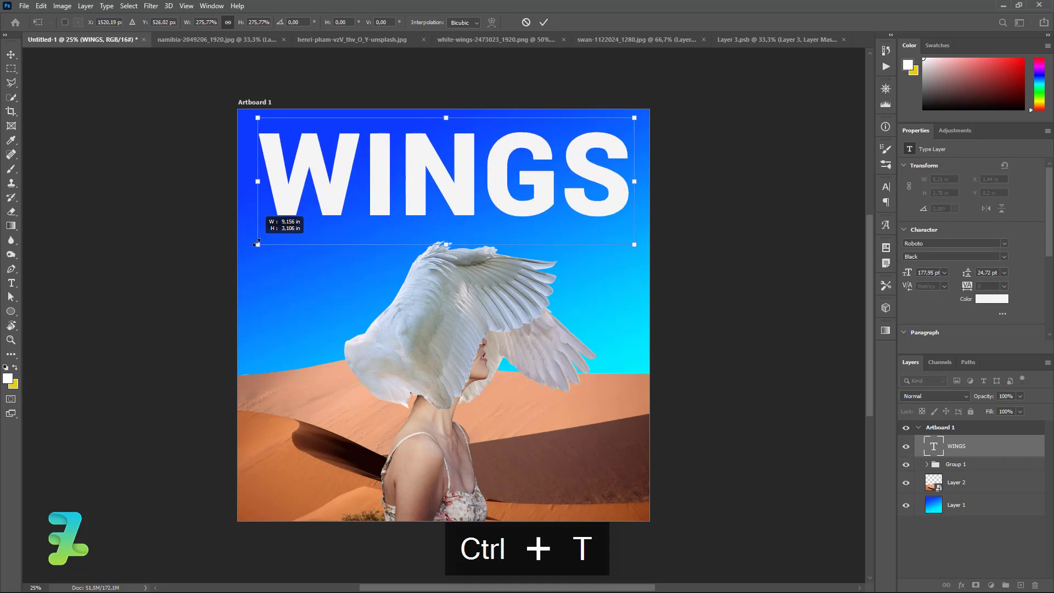
{"action": "key", "text": "Return"}
Step: Center the WINGS title on the artboard, move it lower, and place it beneath Group 1
{"action": "key", "text": "ctrl+a"}
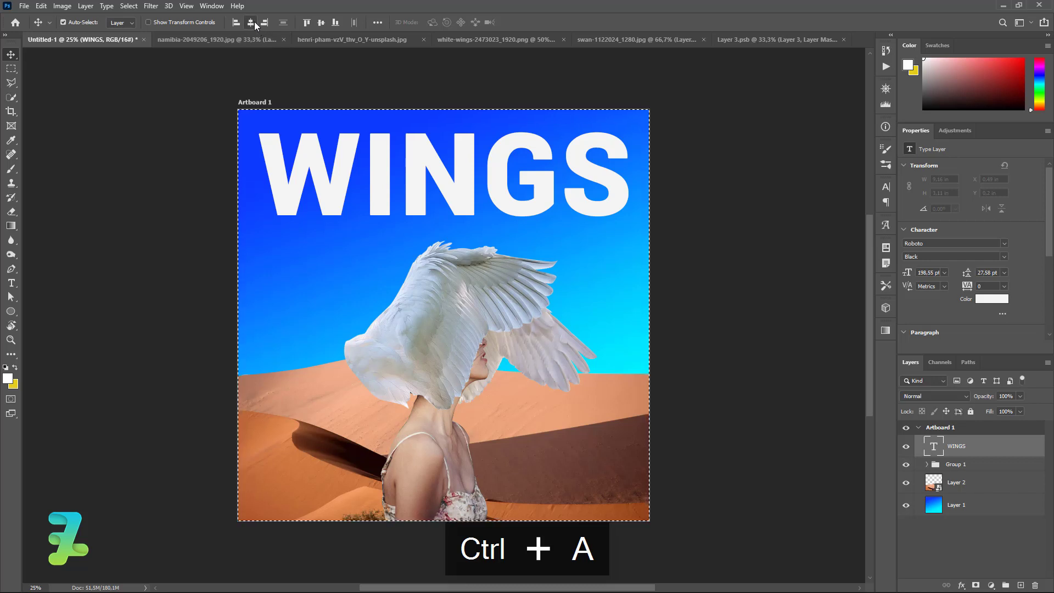
{"action": "key", "text": "ctrl+d"}
{"action": "mouse_move", "coordinate": [438, 178]}
{"action": "left_mouse_down"}
{"action": "mouse_move", "coordinate": [431, 230]}
{"action": "mouse_move", "coordinate": [425, 195]}
{"action": "left_mouse_up"}
{"action": "mouse_move", "coordinate": [933, 452]}
{"action": "left_mouse_down"}
{"action": "mouse_move", "coordinate": [934, 497]}
{"action": "mouse_move", "coordinate": [933, 473]}
{"action": "left_mouse_up"}
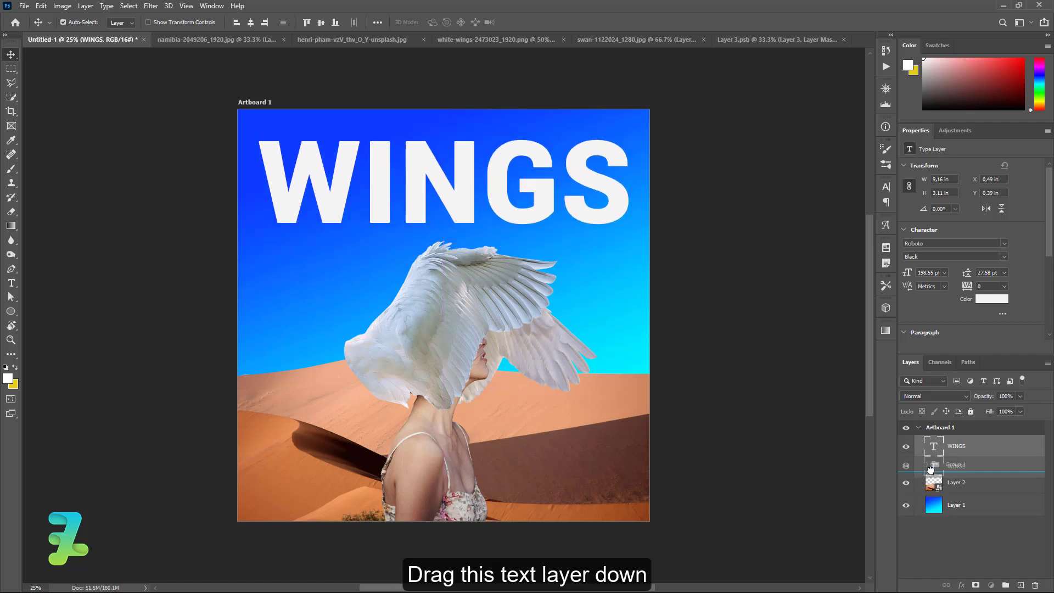
{"action": "mouse_move", "coordinate": [443, 198]}
{"action": "left_mouse_down"}
{"action": "mouse_move", "coordinate": [451, 214]}
{"action": "mouse_move", "coordinate": [439, 294]}
{"action": "mouse_move", "coordinate": [434, 274]}
{"action": "left_mouse_up"}
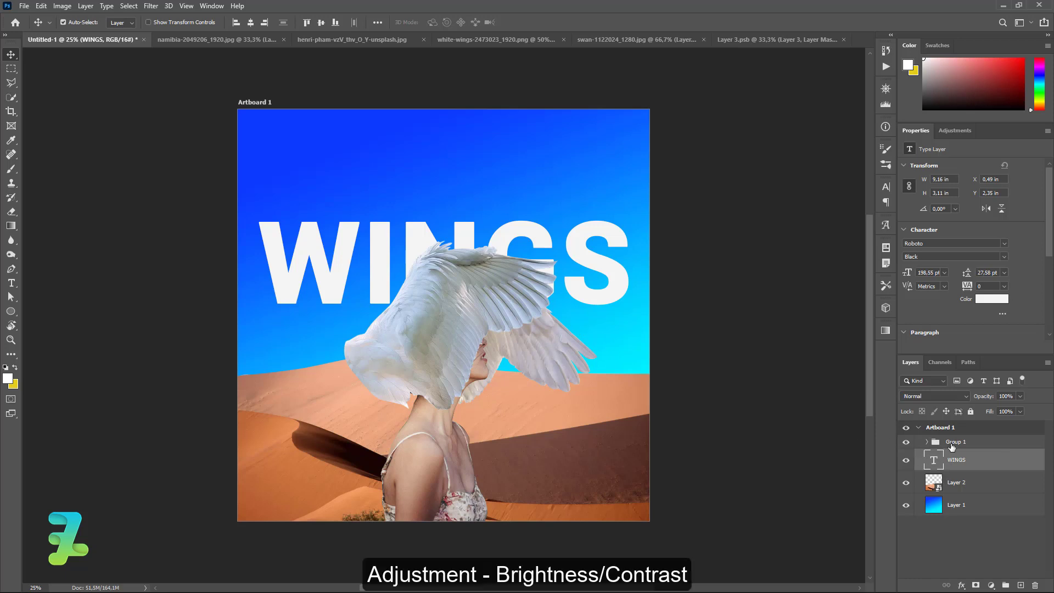
Step: Clip a Brightness/Contrast adjustment to Group 1 with contrast 35, undoing an accidental mask
{"action": "left_click", "coordinate": [981, 447]}
{"action": "left_click", "coordinate": [991, 584]}
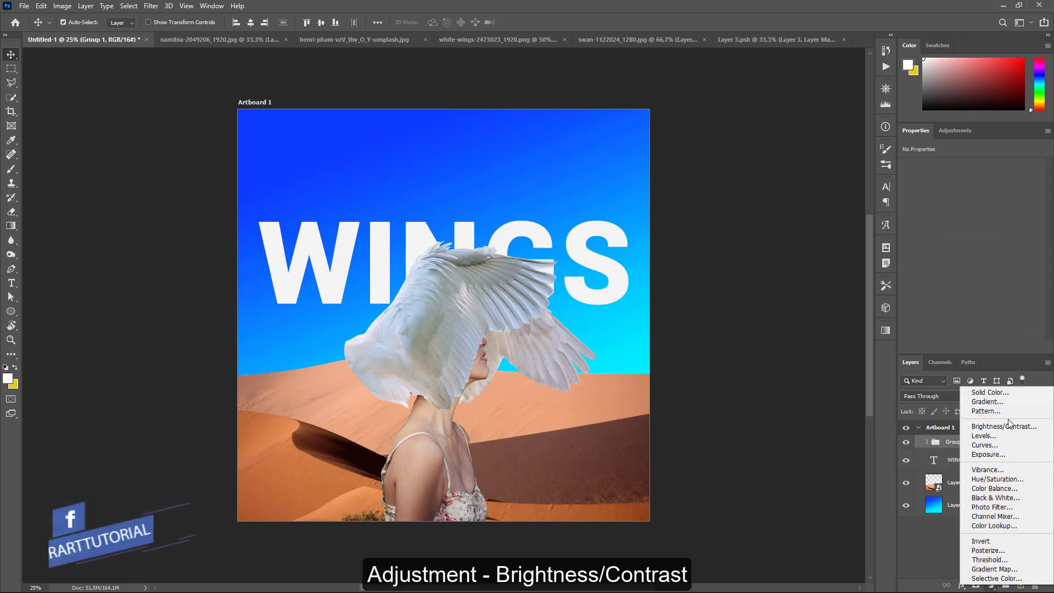
{"action": "left_click", "coordinate": [1011, 426]}
{"action": "key", "text": "ctrl+alt+g"}
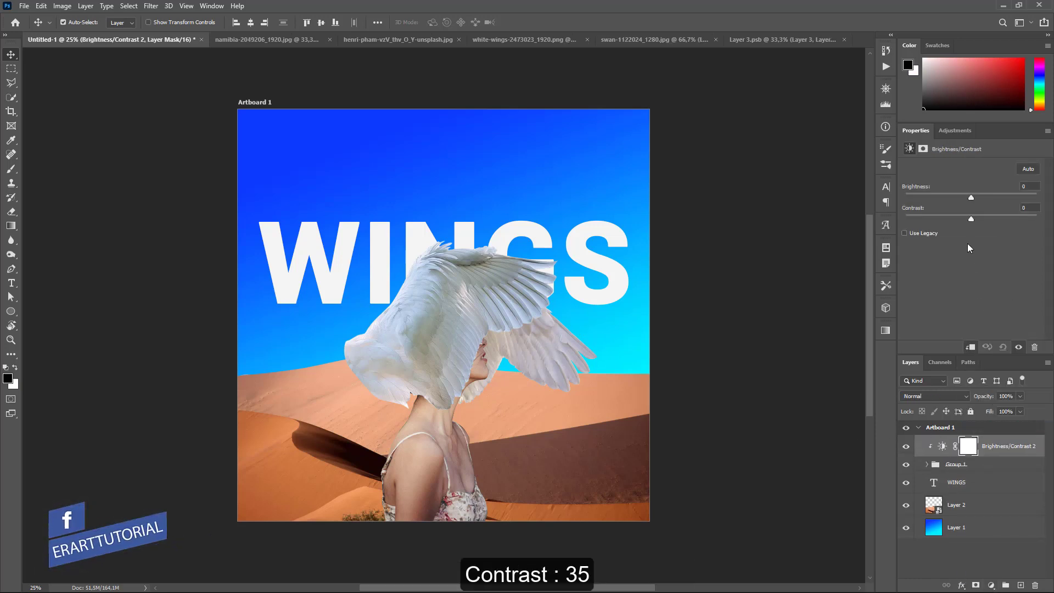
{"action": "left_click_drag", "start_coordinate": [972, 219], "coordinate": [959, 219]}
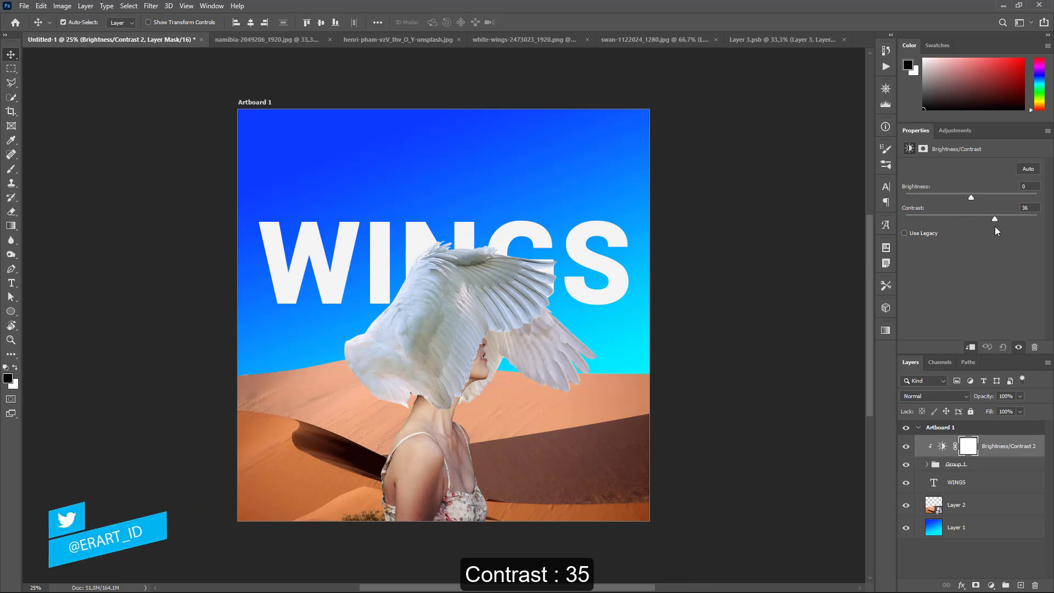
{"action": "left_click_drag", "start_coordinate": [997, 225], "coordinate": [994, 226]}
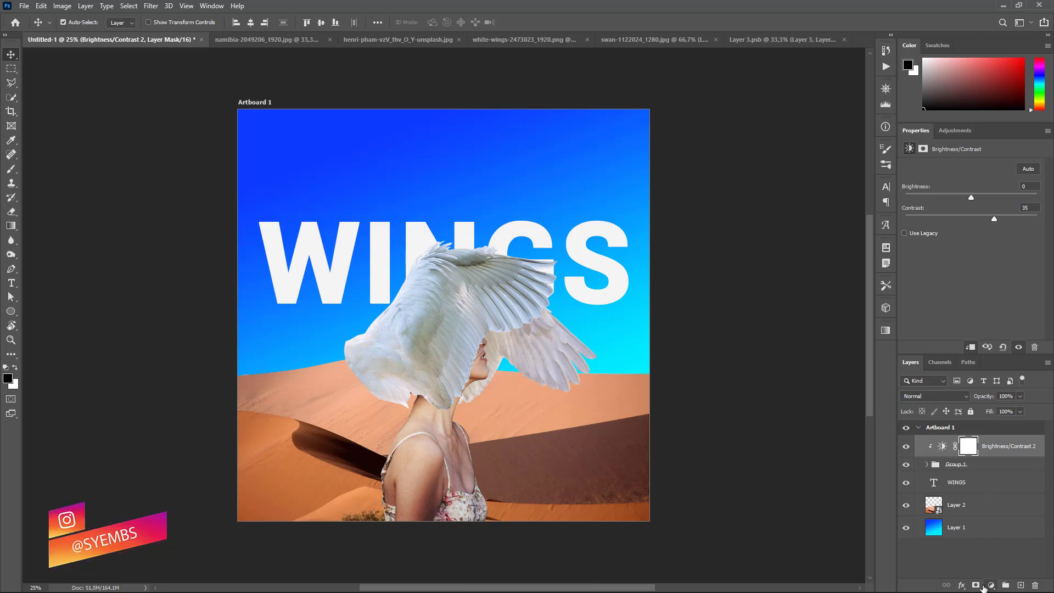
{"action": "left_click", "coordinate": [976, 585]}
{"action": "key", "text": "ctrl+z"}
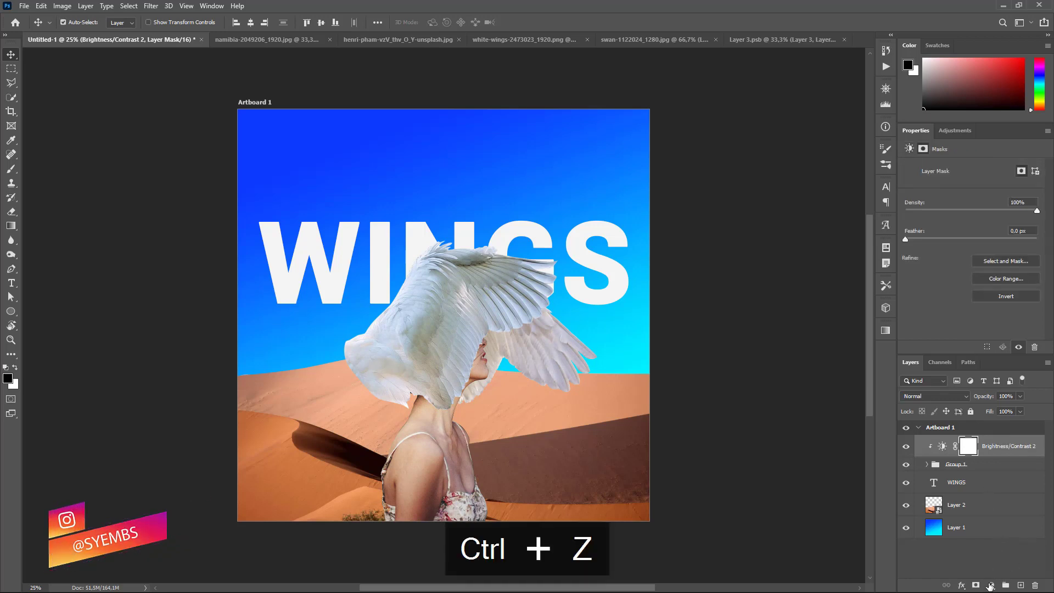
{"action": "left_click", "coordinate": [991, 584]}
Step: Clip an Exposure adjustment to the wings group: exposure +0.06, offset -0.0083, gamma 0.91
{"action": "left_click", "coordinate": [988, 454]}
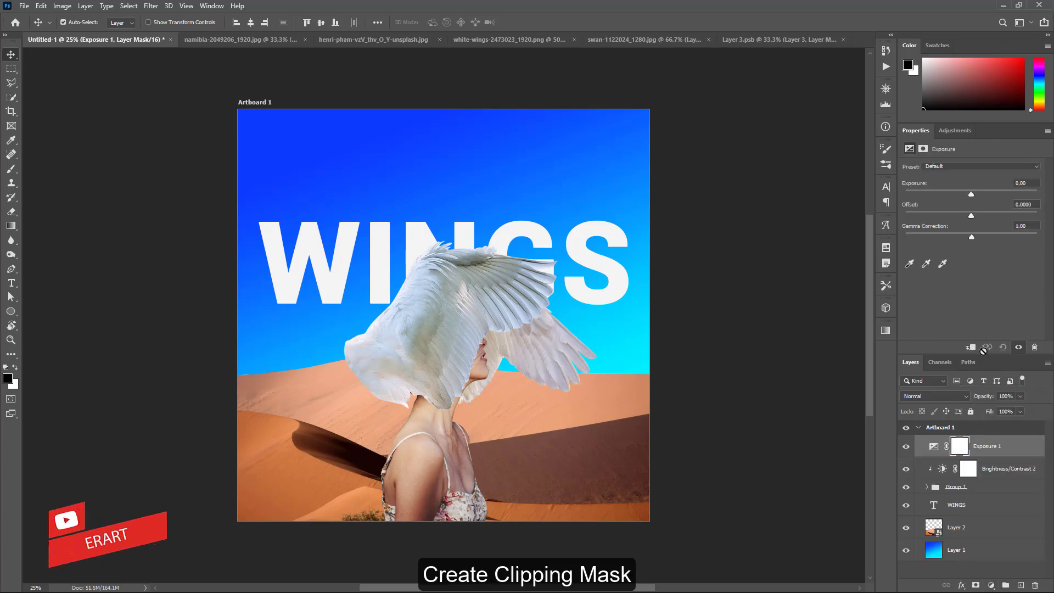
{"action": "left_click", "coordinate": [971, 347]}
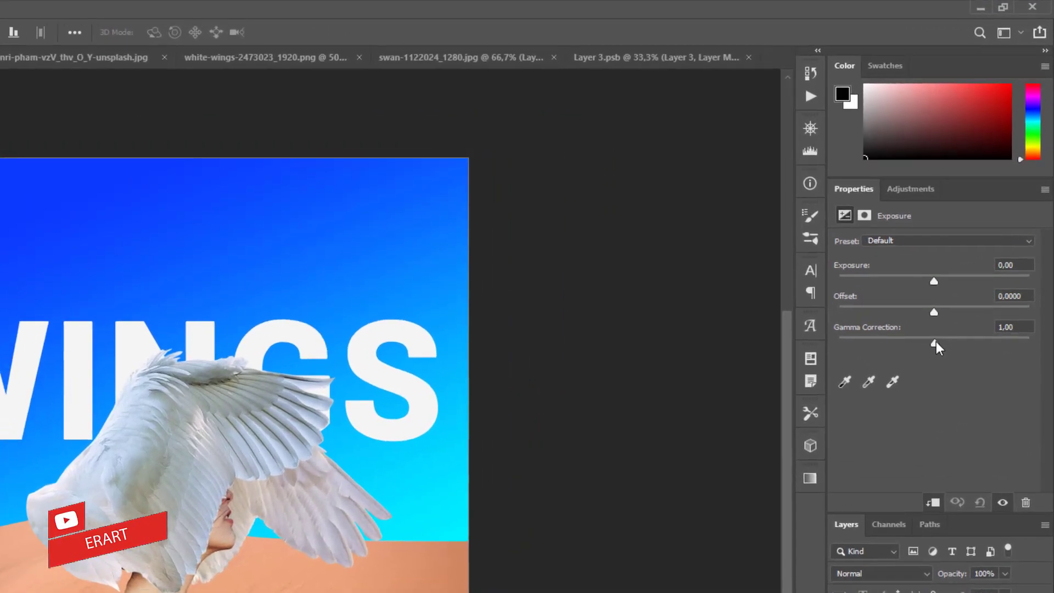
{"action": "left_click_drag", "start_coordinate": [971, 236], "coordinate": [987, 236]}
{"action": "mouse_move", "coordinate": [956, 350]}
{"action": "left_mouse_down"}
{"action": "mouse_move", "coordinate": [935, 351]}
{"action": "mouse_move", "coordinate": [917, 316]}
{"action": "mouse_move", "coordinate": [935, 316]}
{"action": "mouse_move", "coordinate": [962, 283]}
{"action": "mouse_move", "coordinate": [935, 287]}
{"action": "left_mouse_up"}
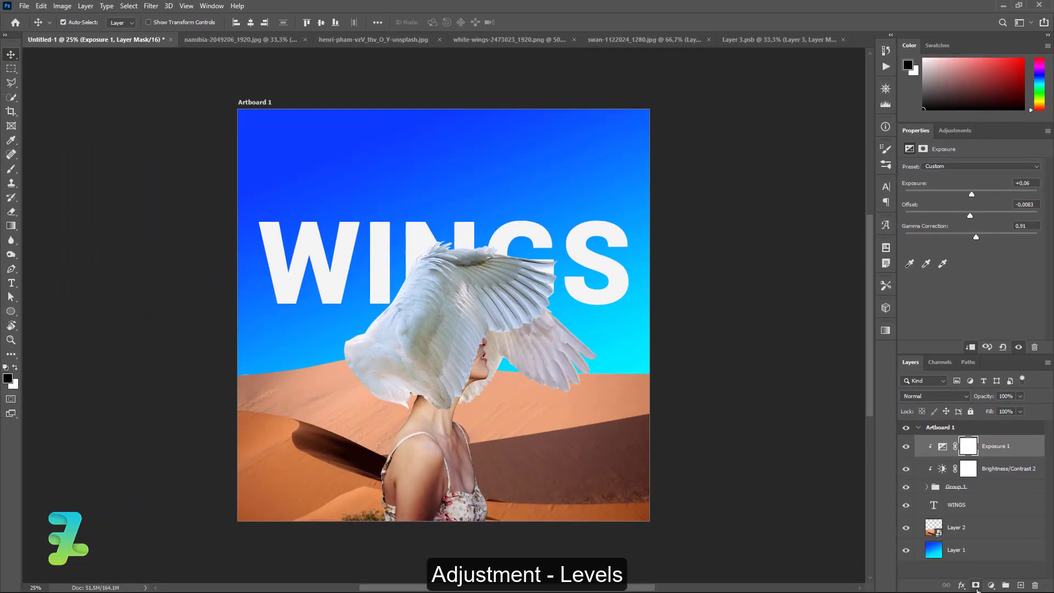
Step: Clip a Levels adjustment to the wings group with input levels 5, 1.22 and 246
{"action": "left_click", "coordinate": [991, 586]}
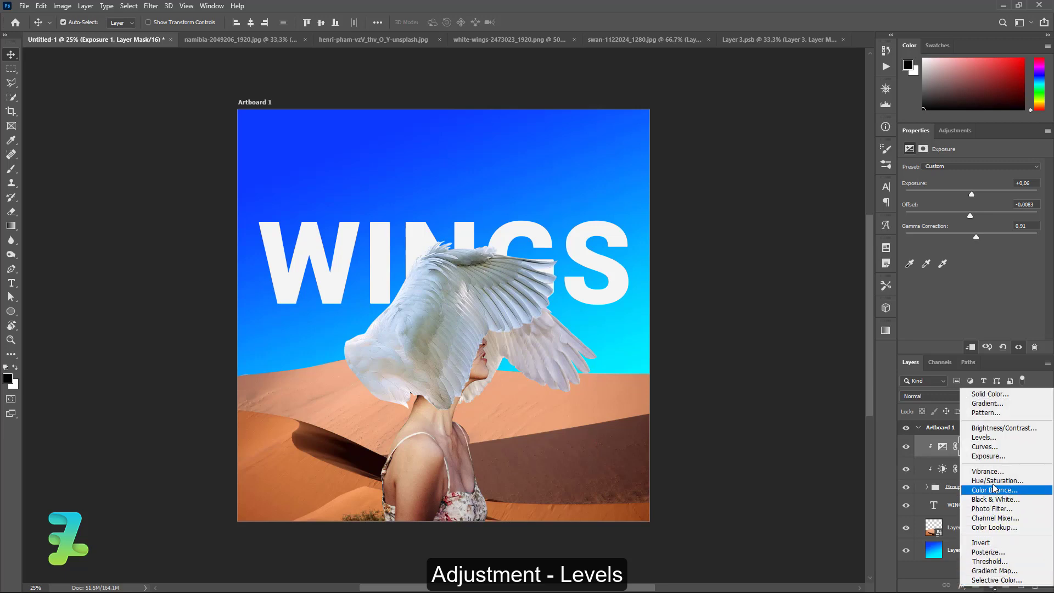
{"action": "left_click", "coordinate": [1013, 439]}
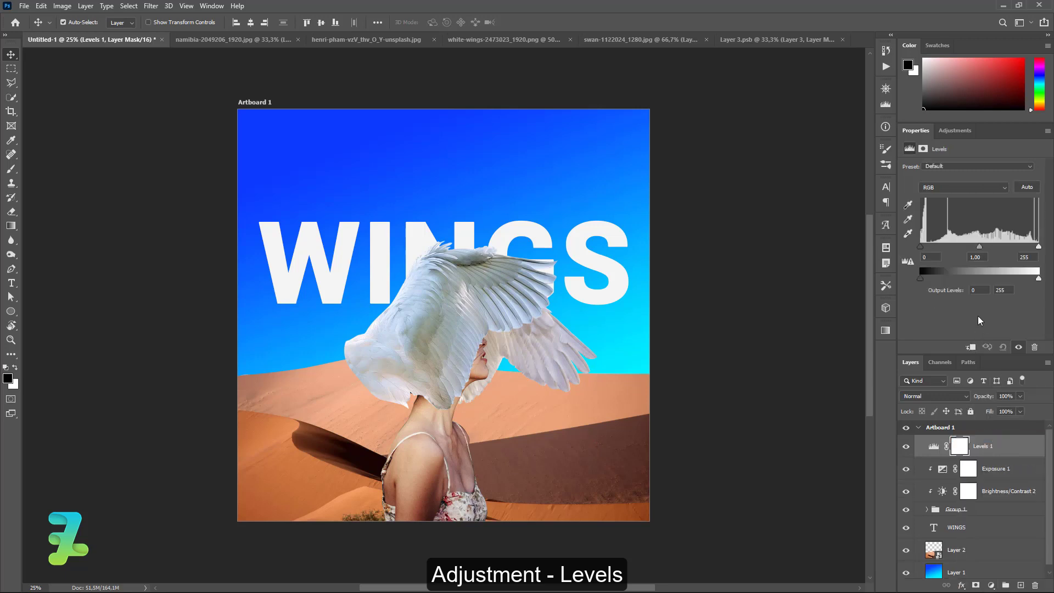
{"action": "left_click", "coordinate": [971, 347]}
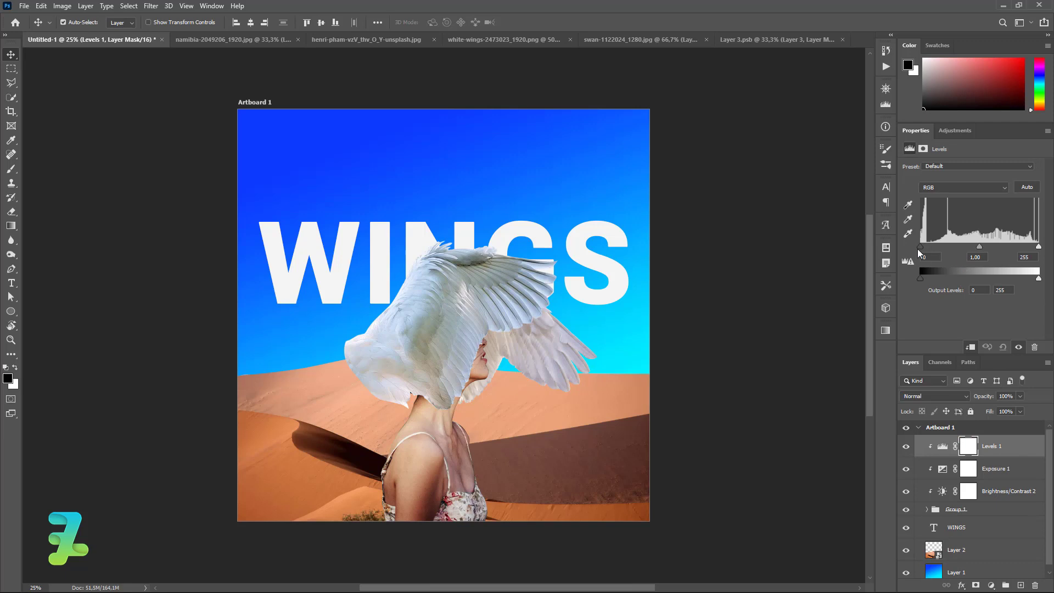
{"action": "left_click_drag", "start_coordinate": [923, 251], "coordinate": [974, 253]}
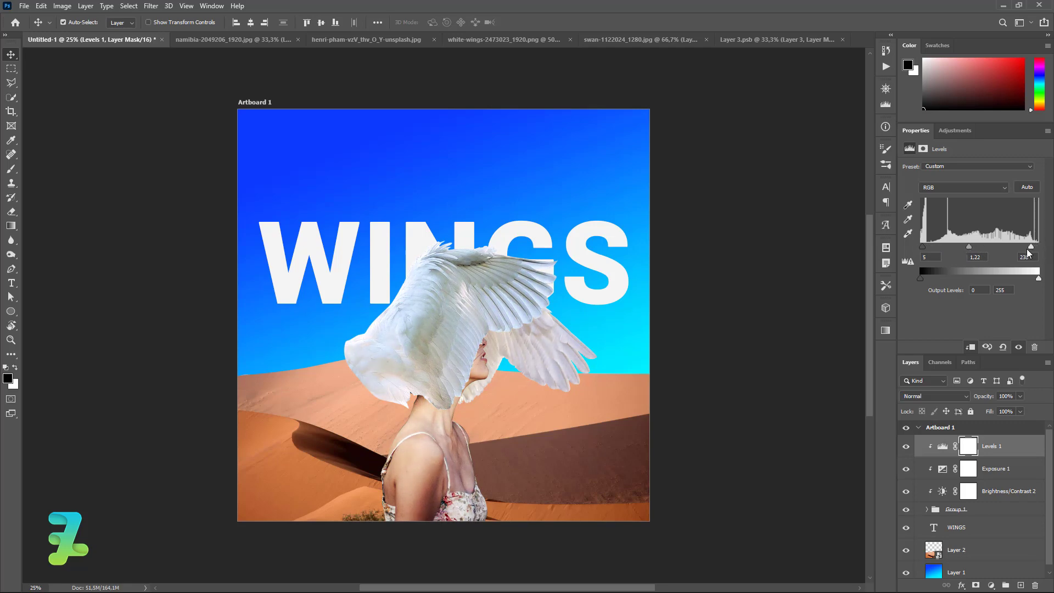
{"action": "mouse_move", "coordinate": [1038, 247]}
{"action": "left_mouse_down"}
{"action": "mouse_move", "coordinate": [1024, 247]}
{"action": "mouse_move", "coordinate": [1037, 246]}
{"action": "left_mouse_up"}
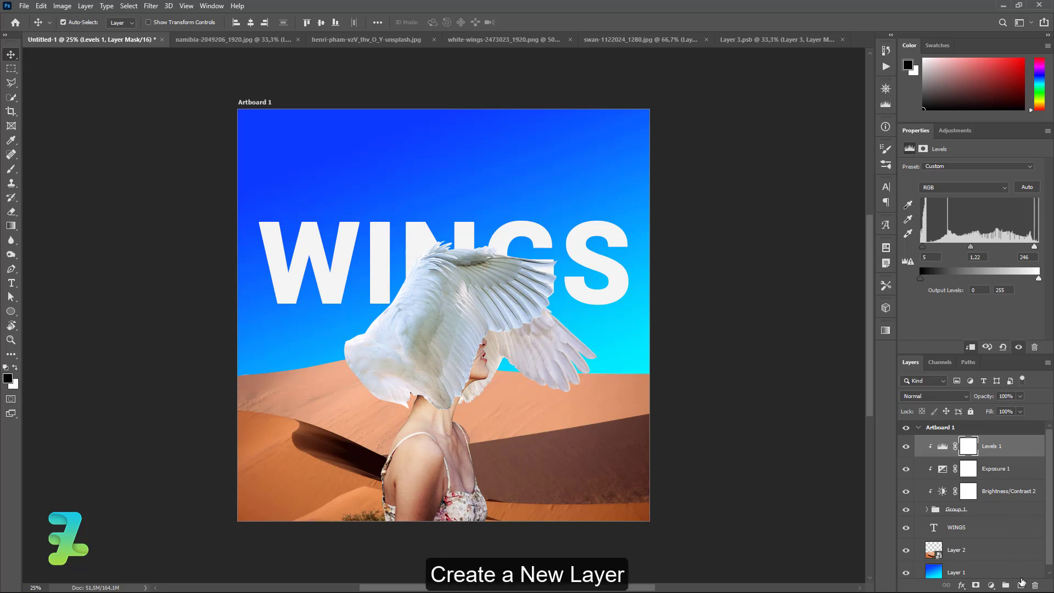
Step: Create a new empty Layer 6 and set the foreground colour to white
{"action": "left_click", "coordinate": [1022, 583]}
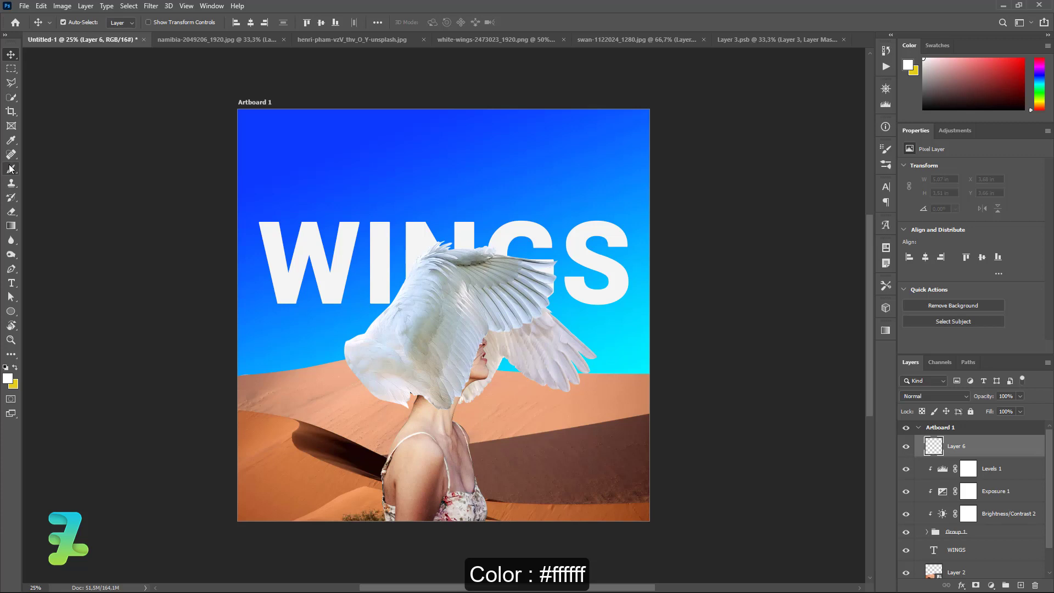
{"action": "left_click", "coordinate": [11, 140]}
{"action": "left_click", "coordinate": [7, 379]}
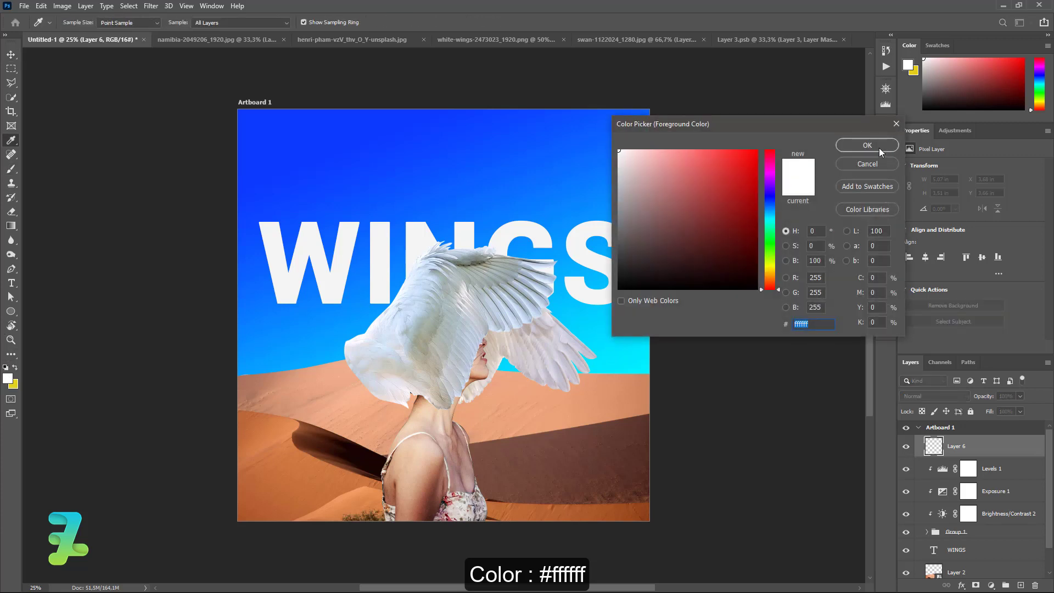
{"action": "left_click", "coordinate": [878, 148]}
Step: Choose the 175 px cloud brush preset for the Brush Tool
{"action": "key", "text": "b"}
{"action": "left_click", "coordinate": [74, 22]}
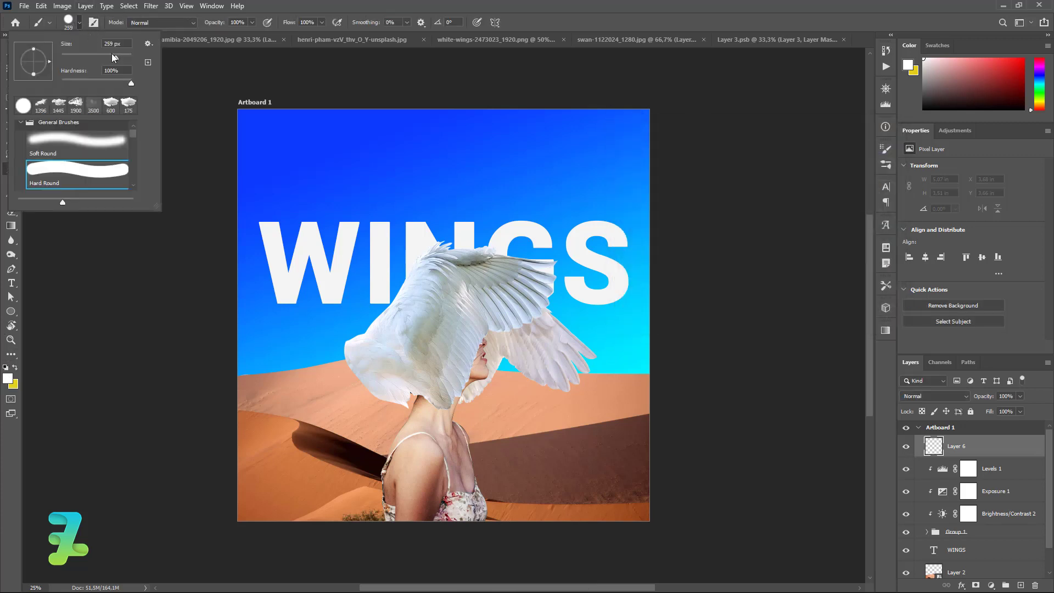
{"action": "left_click", "coordinate": [80, 24]}
{"action": "left_click", "coordinate": [129, 104]}
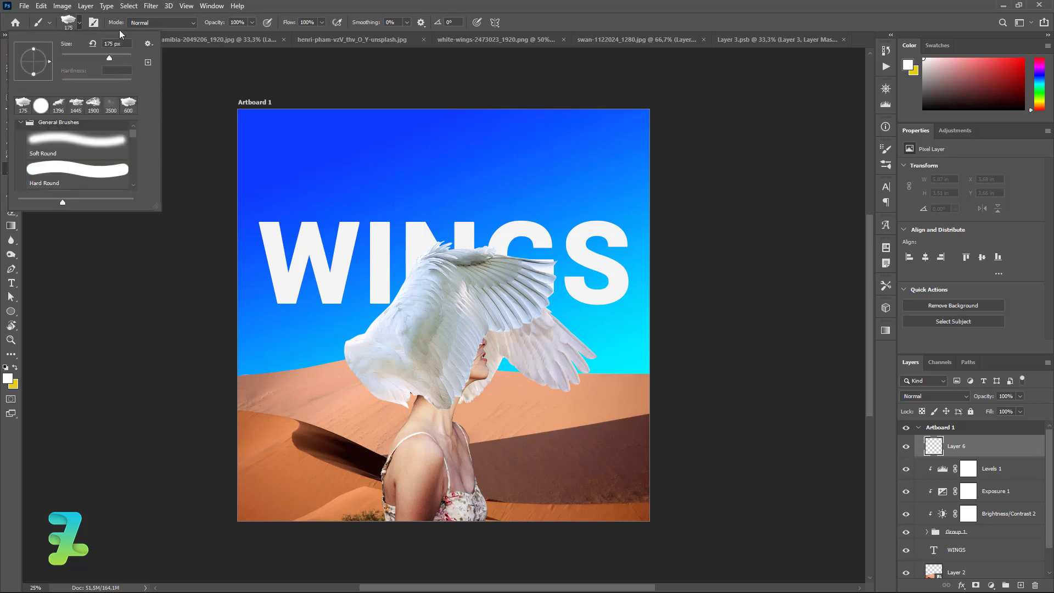
Step: Stamp a small white cloud just below the W, discarding an earlier test stamp
{"action": "left_click", "coordinate": [319, 221]}
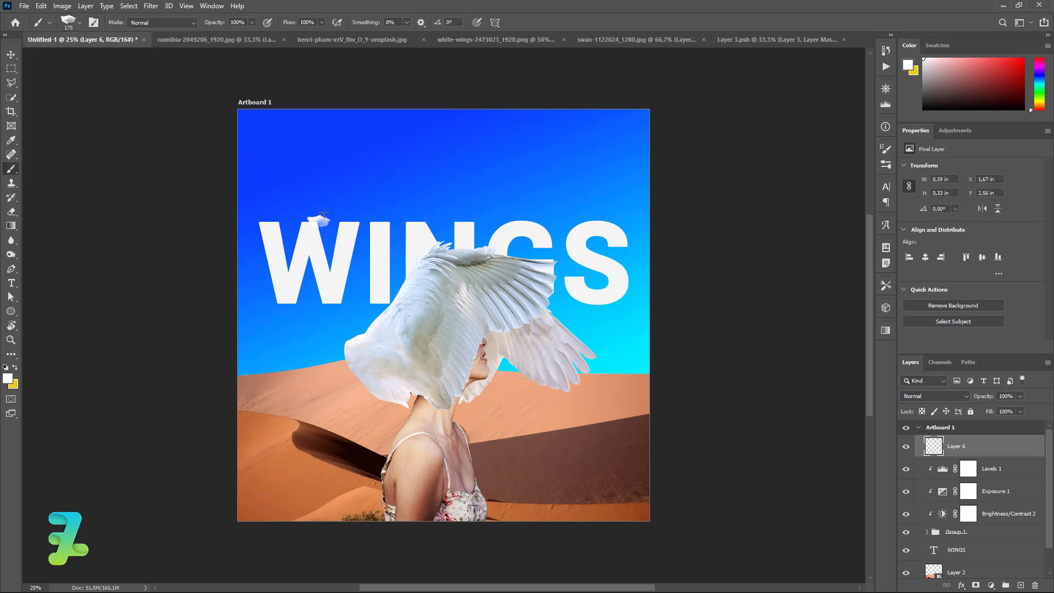
{"action": "key", "text": "ctrl+z"}
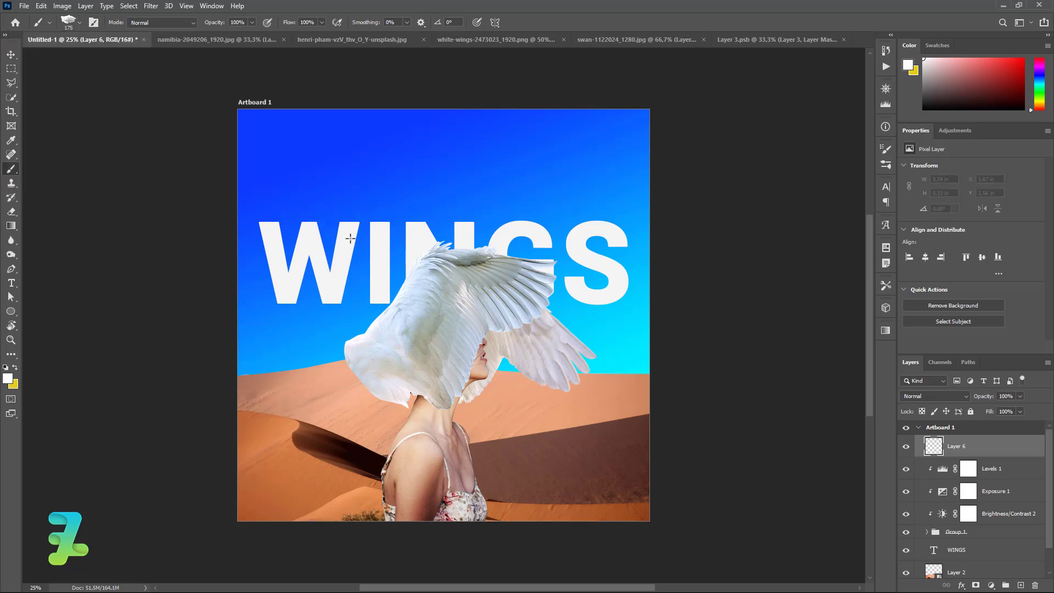
{"action": "key", "text": "bracketright"}
{"action": "left_click", "coordinate": [312, 313]}
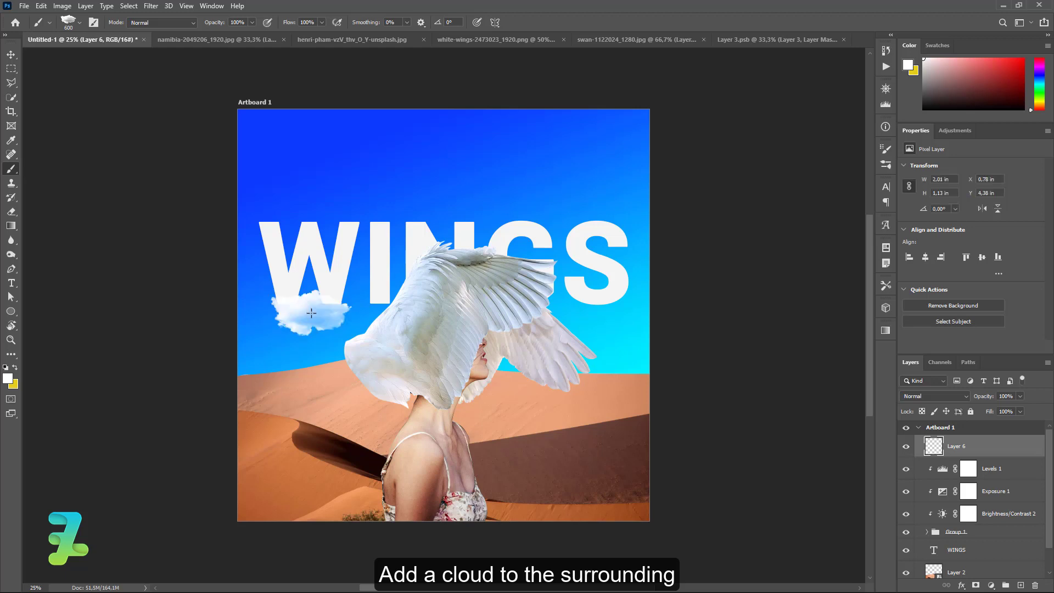
Step: Stamp a large cloud in the upper-right sky and another above WI with the 1396 px brush
{"action": "left_click", "coordinate": [80, 25]}
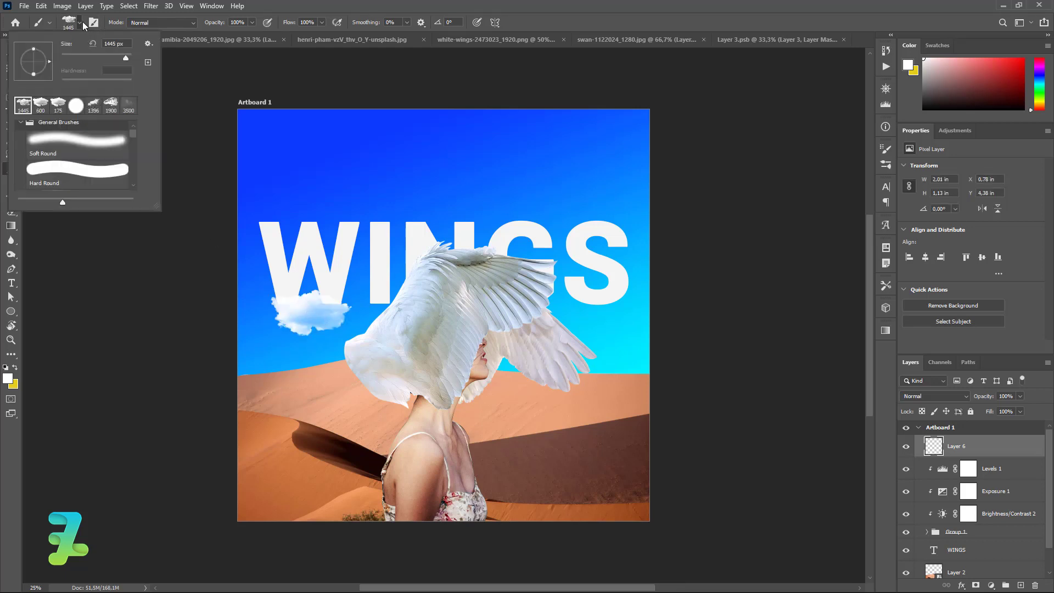
{"action": "left_click", "coordinate": [595, 219]}
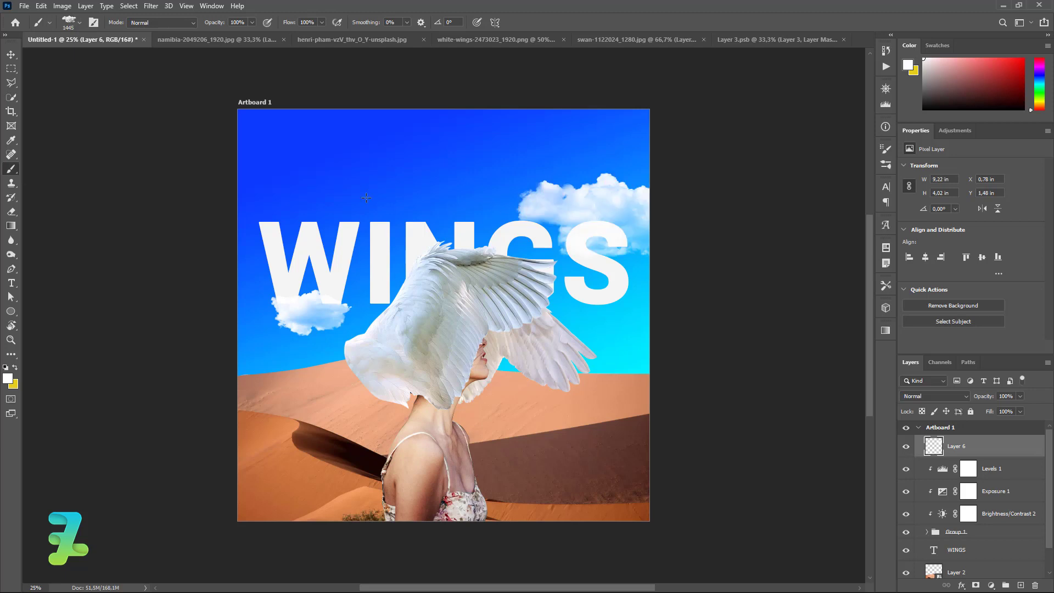
{"action": "left_click", "coordinate": [81, 24]}
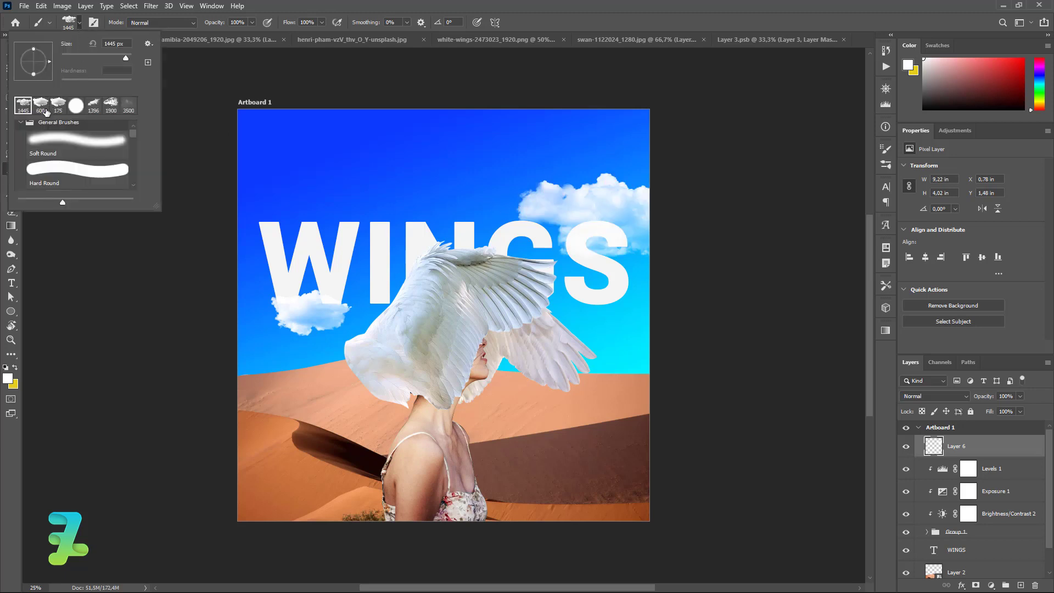
{"action": "left_click", "coordinate": [93, 104]}
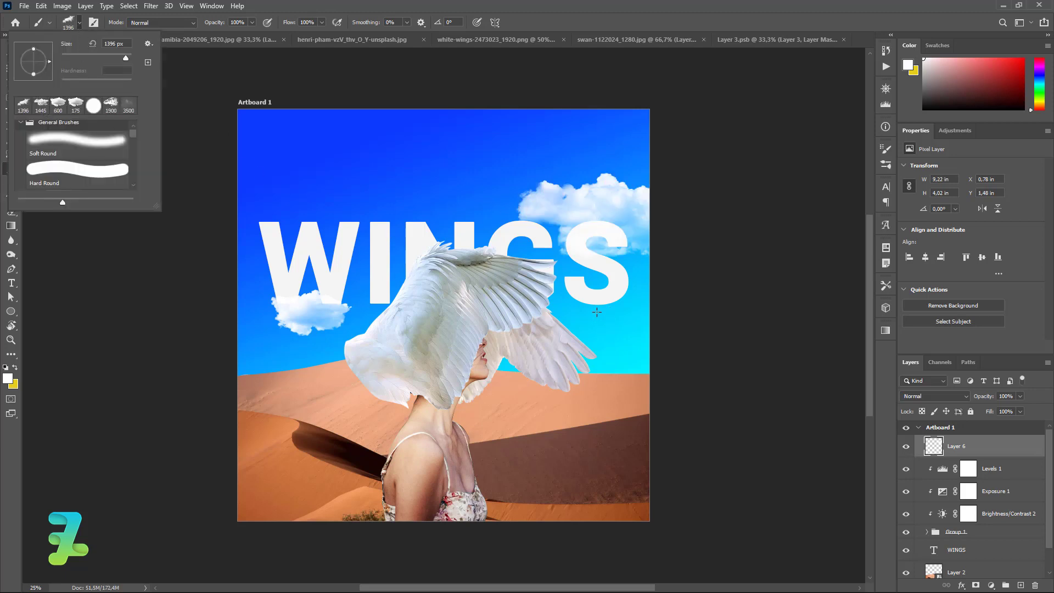
{"action": "left_click", "coordinate": [561, 321]}
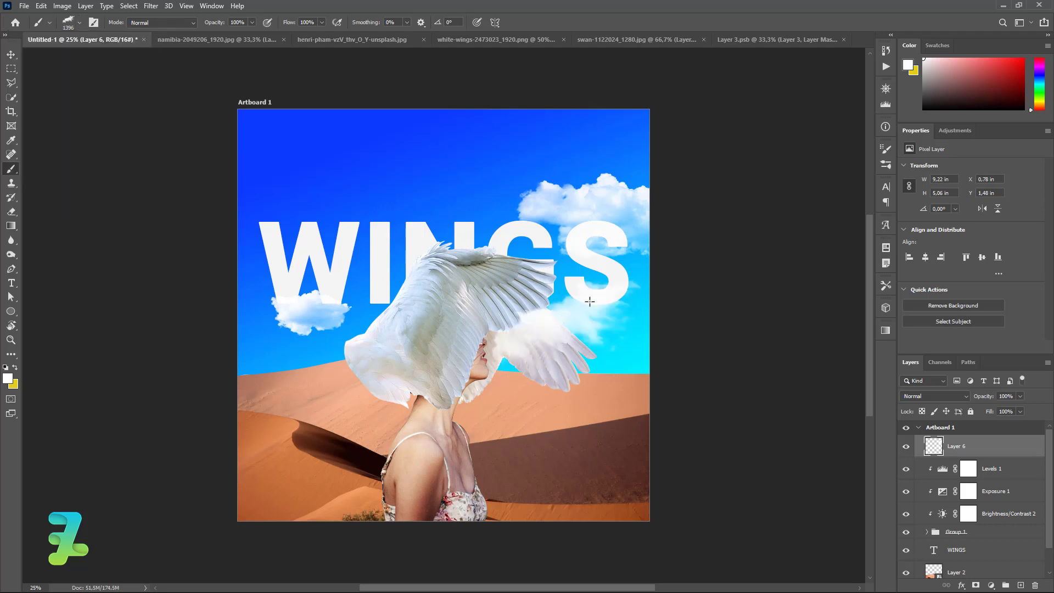
{"action": "key", "text": "ctrl+z"}
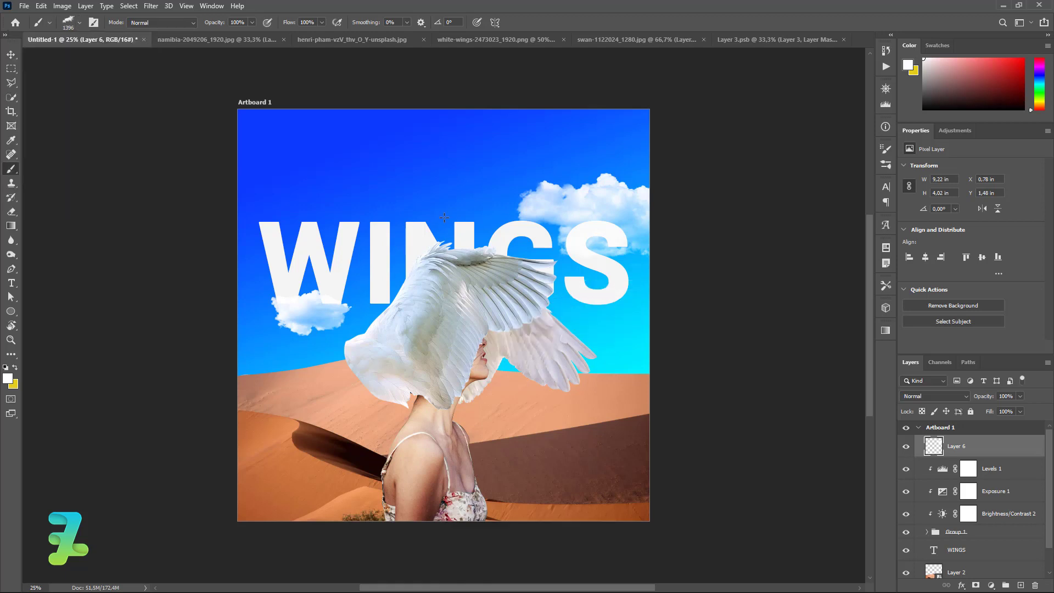
{"action": "left_click", "coordinate": [384, 222]}
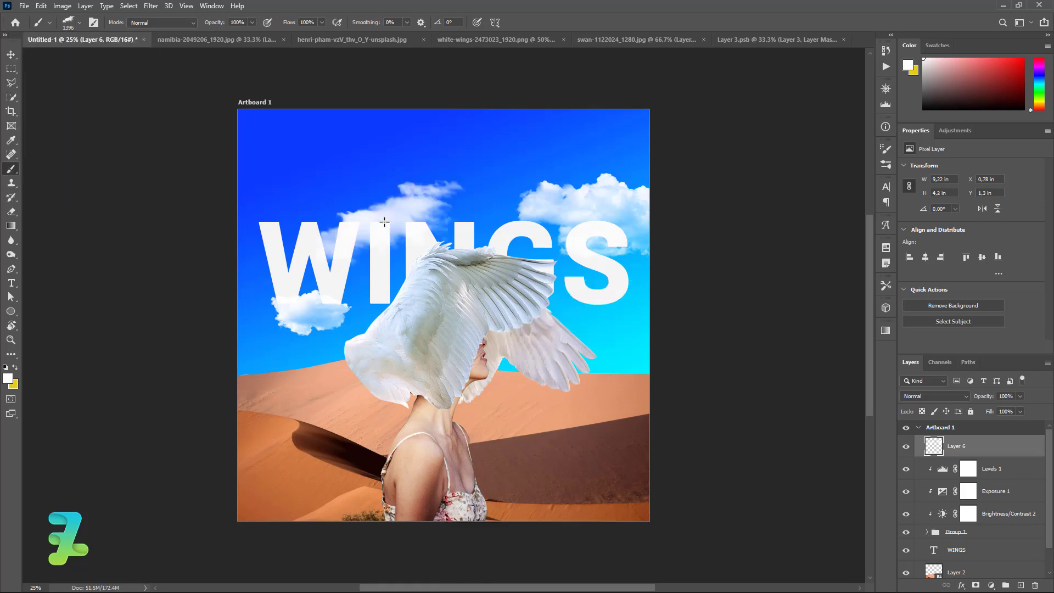
Step: Paint soft white haze over the lower-left dunes with the 3500 px brush
{"action": "left_click", "coordinate": [80, 23]}
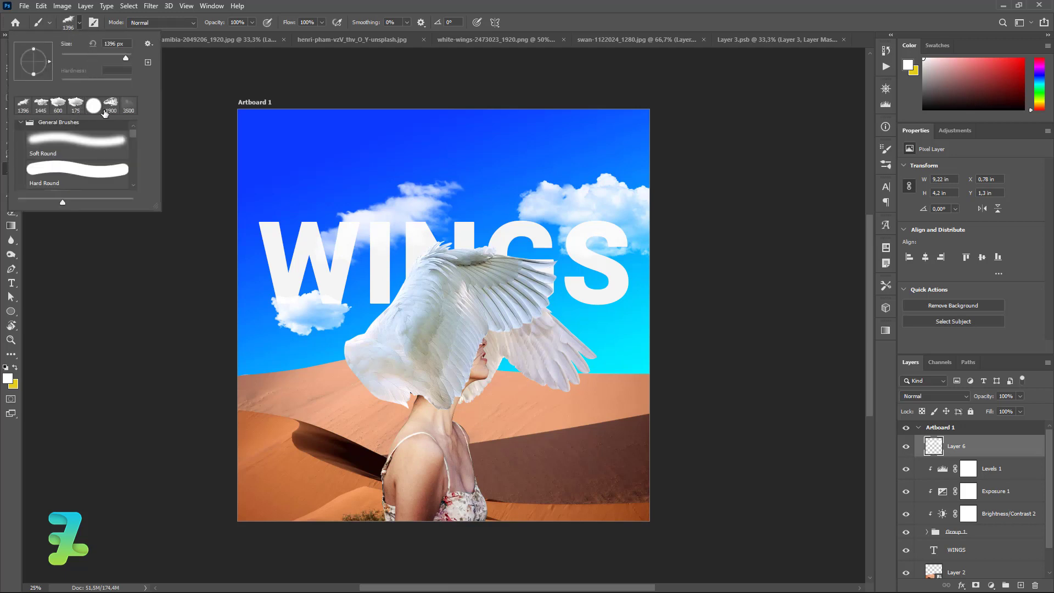
{"action": "left_click", "coordinate": [132, 107]}
{"action": "left_click", "coordinate": [81, 24]}
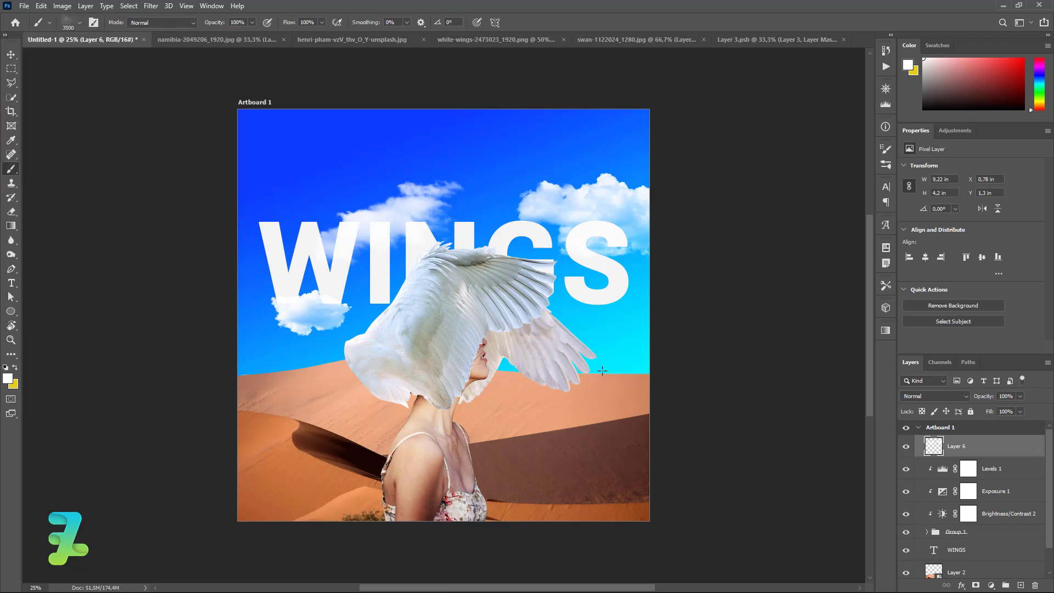
{"action": "left_click", "coordinate": [619, 482]}
{"action": "key", "text": "ctrl+z"}
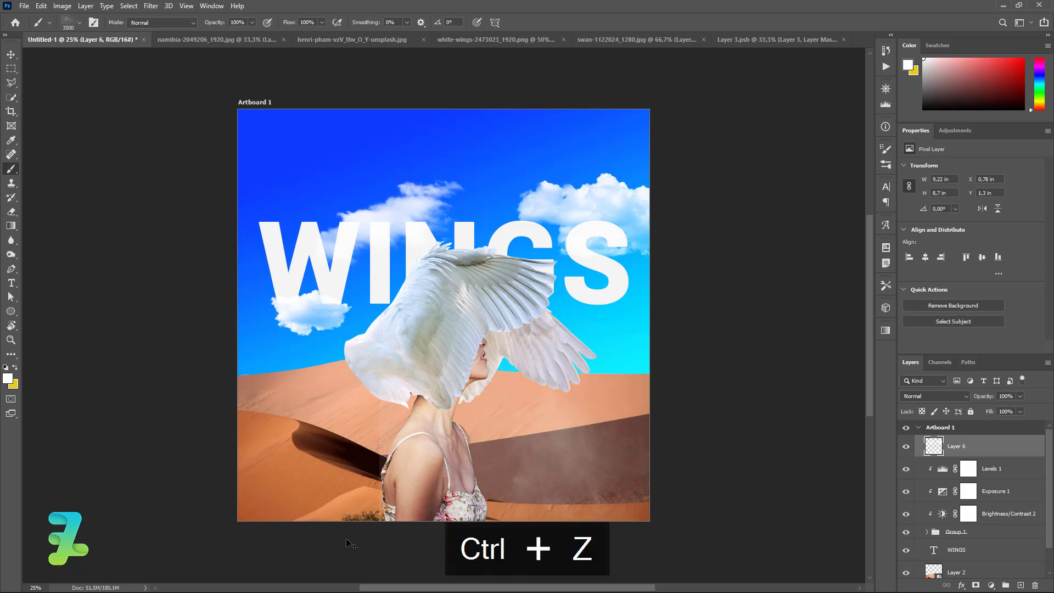
{"action": "left_click", "coordinate": [292, 528]}
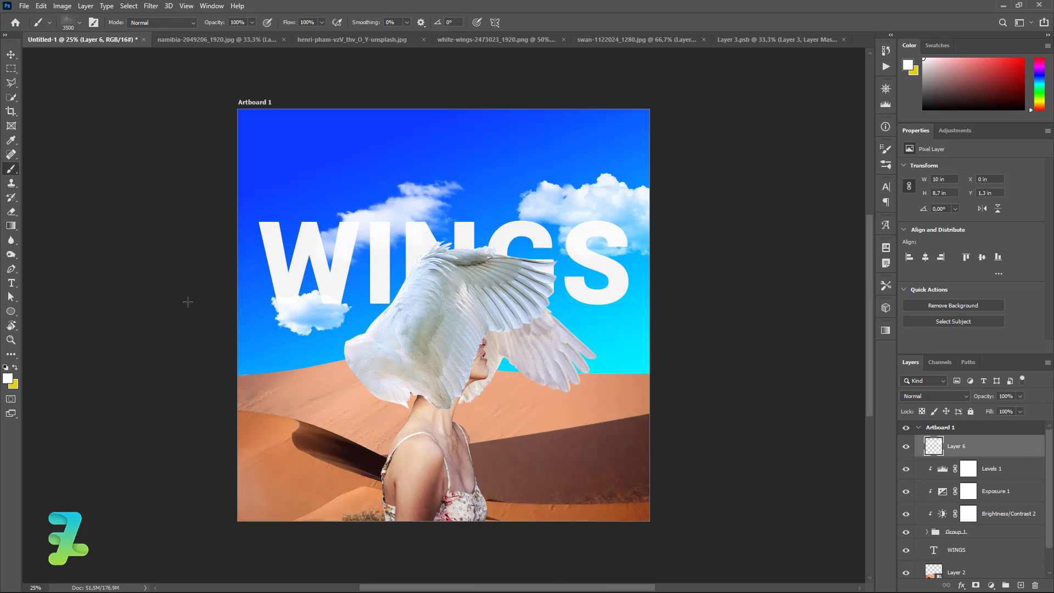
Step: Add a faint dab at the top-left and load the PsPro_Cloud_Brushes_Vol1 2 cloud brushes
{"action": "left_click", "coordinate": [197, 98]}
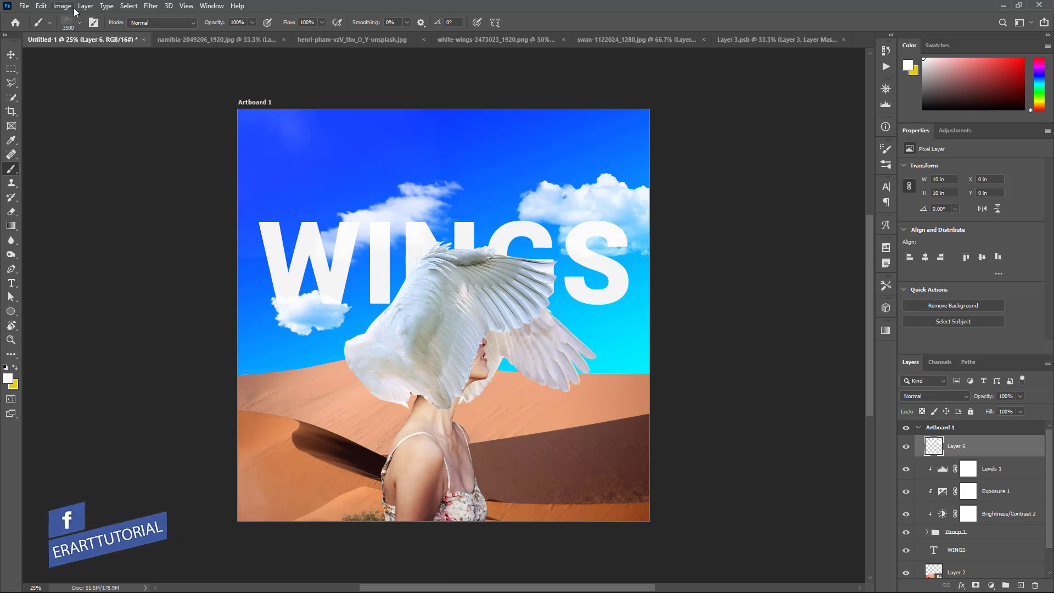
{"action": "left_click", "coordinate": [80, 27]}
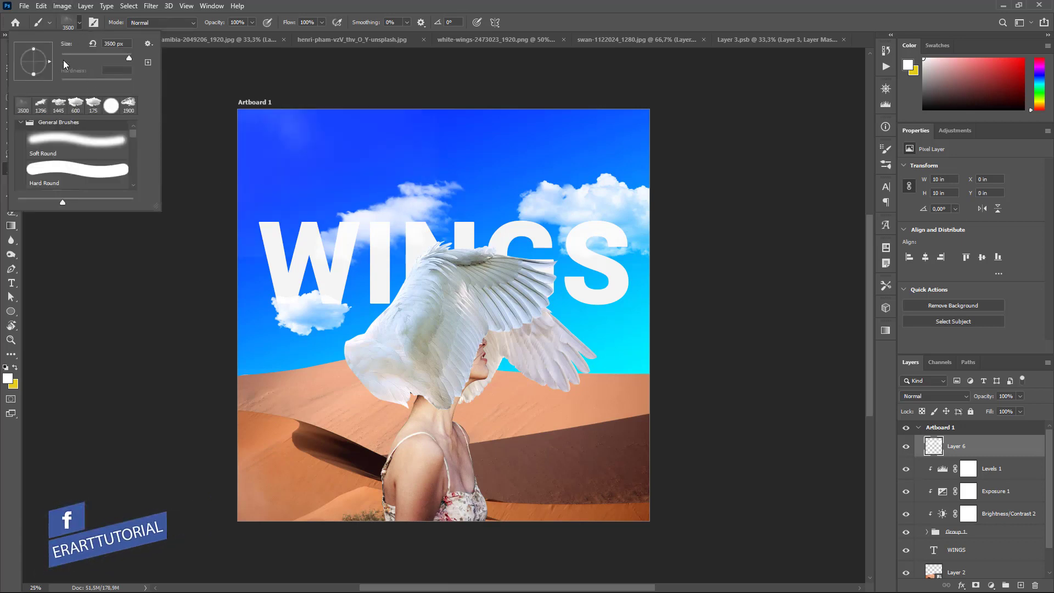
{"action": "left_click", "coordinate": [20, 123]}
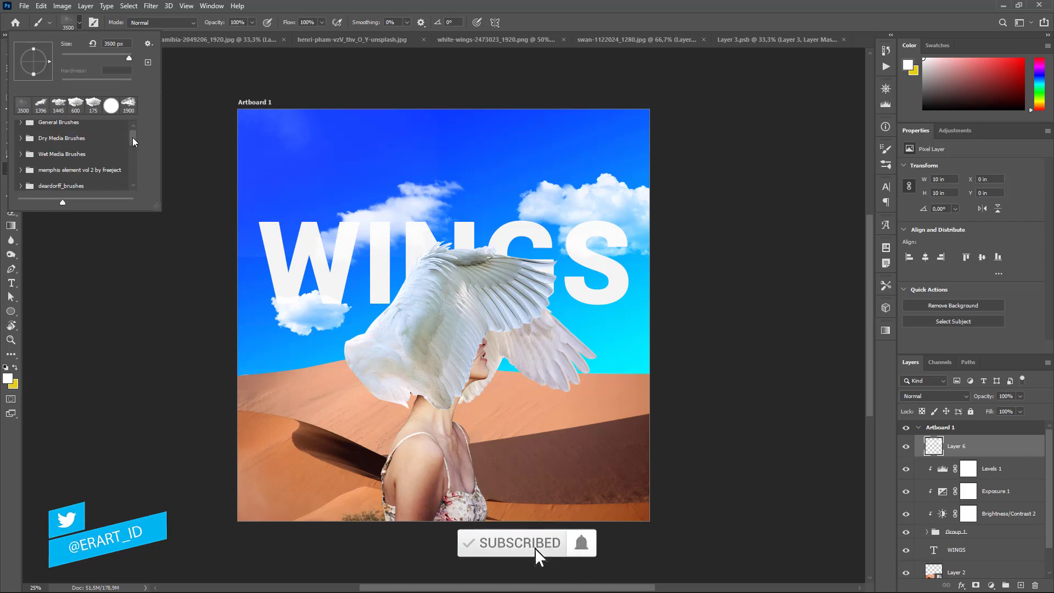
{"action": "left_click_drag", "start_coordinate": [133, 138], "coordinate": [134, 190]}
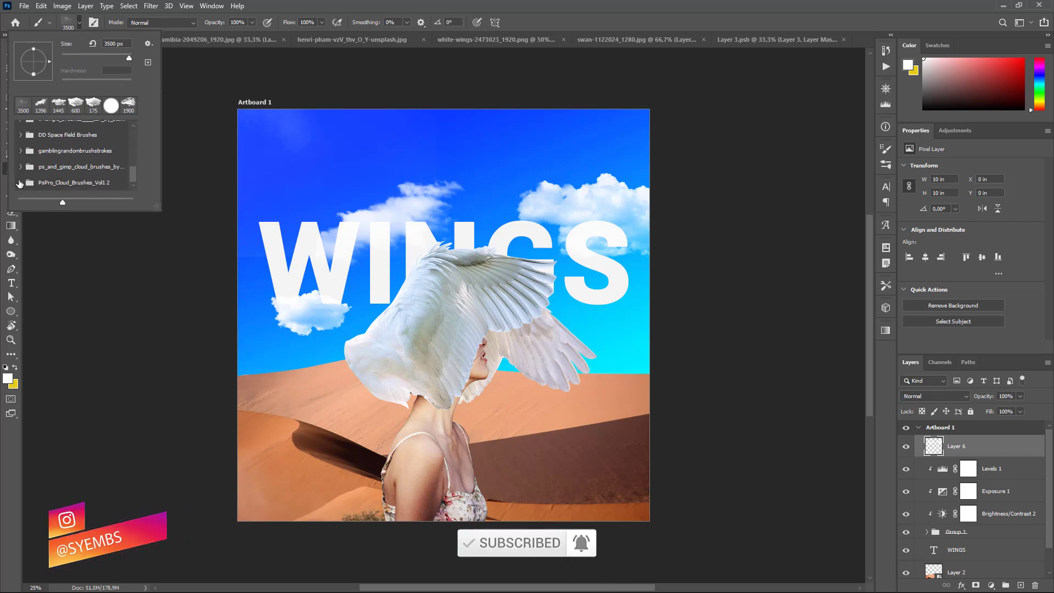
{"action": "left_click", "coordinate": [123, 180]}
{"action": "left_click_drag", "start_coordinate": [133, 154], "coordinate": [134, 170]}
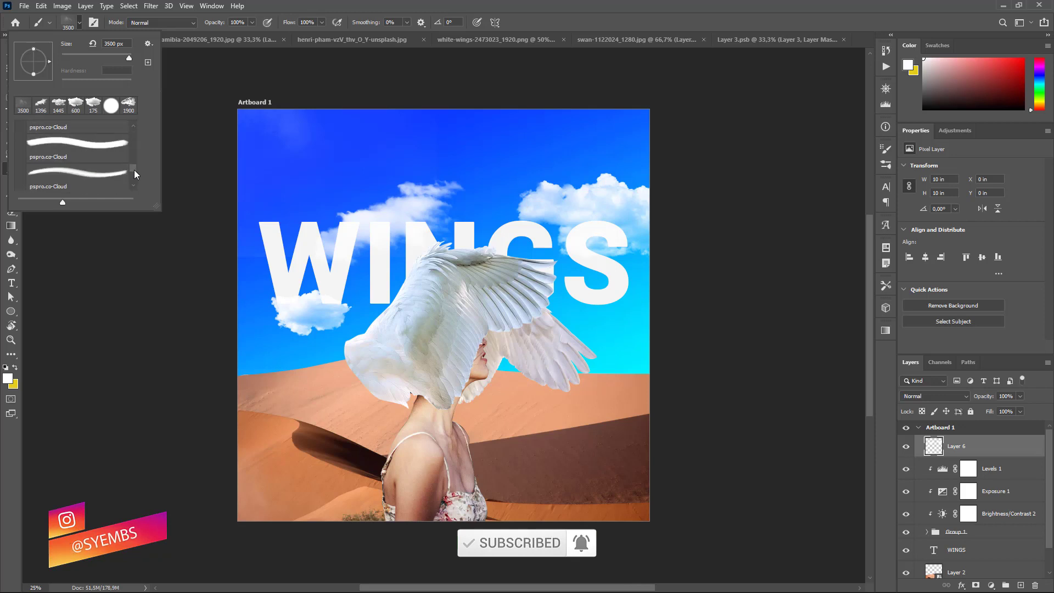
{"action": "left_click", "coordinate": [105, 173]}
Step: Try the 1792 px and 3008 px cloud brushes, settling on the 1410 px one
{"action": "left_click", "coordinate": [93, 141]}
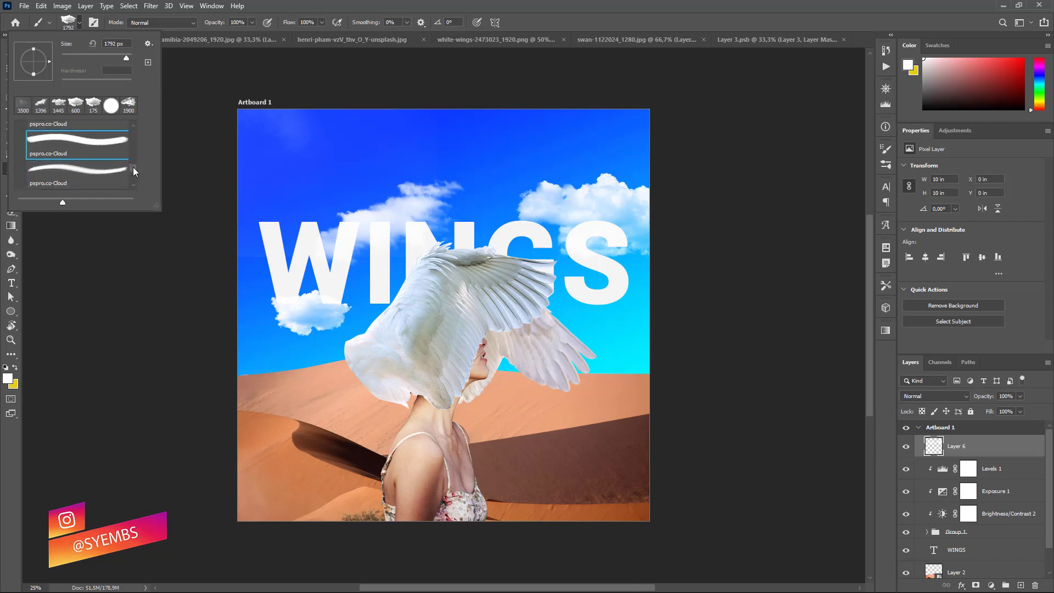
{"action": "scroll", "coordinate": [121, 164], "scroll_direction": "up", "scroll_amount": 2}
{"action": "left_click", "coordinate": [110, 157]}
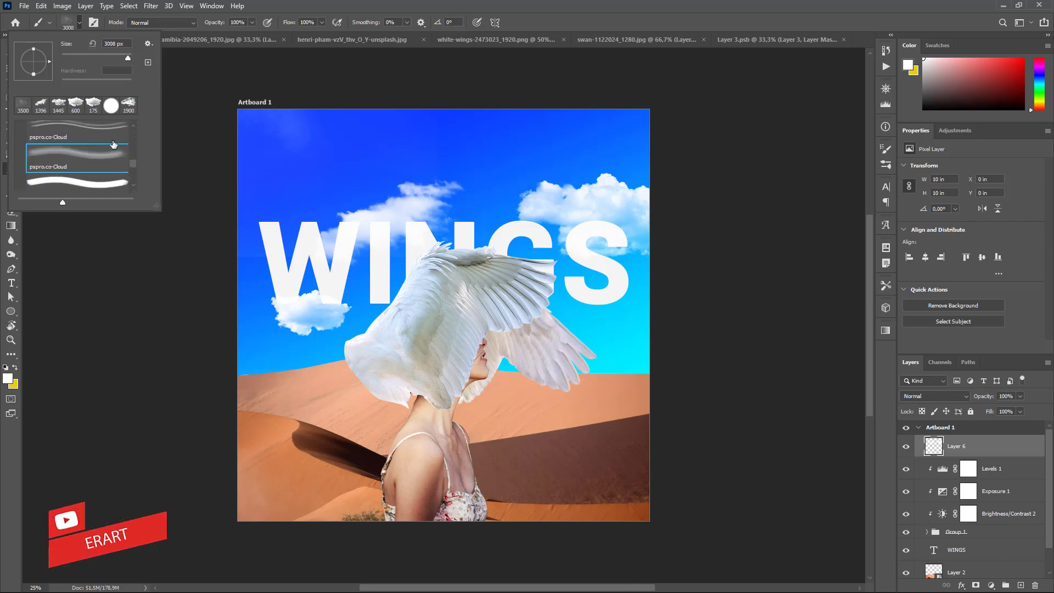
{"action": "scroll", "coordinate": [110, 143], "scroll_direction": "up", "scroll_amount": 1}
{"action": "scroll", "coordinate": [132, 158], "scroll_direction": "up", "scroll_amount": 1}
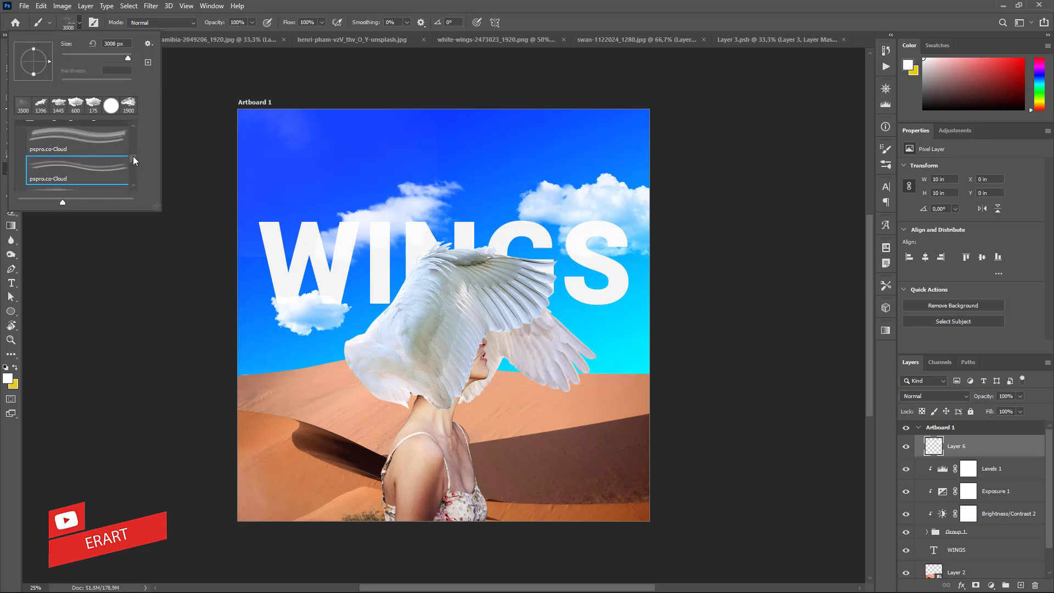
{"action": "left_click", "coordinate": [116, 157]}
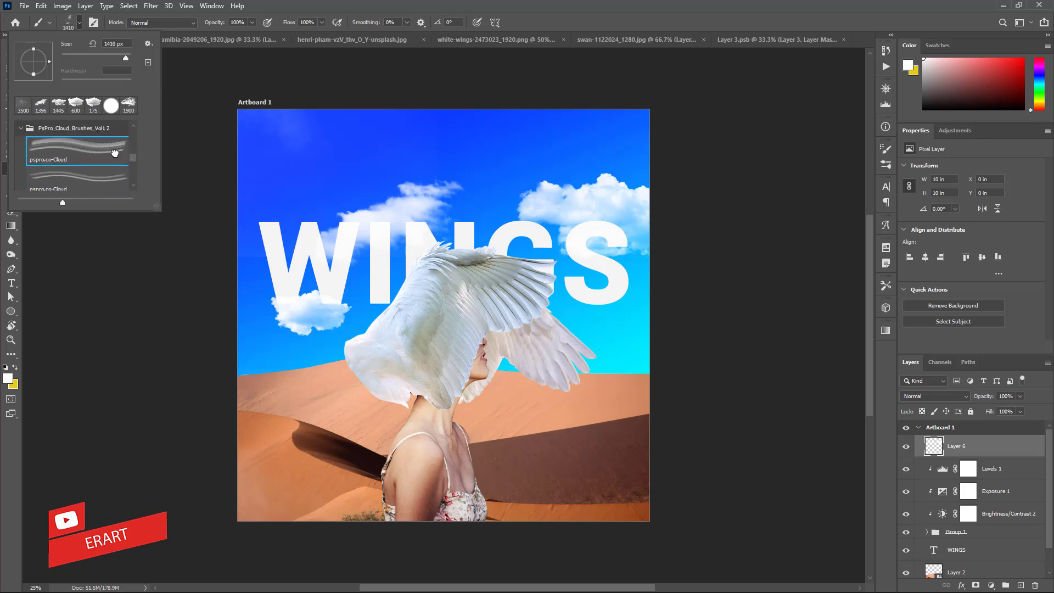
{"action": "left_click", "coordinate": [81, 23]}
Step: Add faint cloud texture around the S and a cloud in the top-centre sky
{"action": "left_click", "coordinate": [607, 319]}
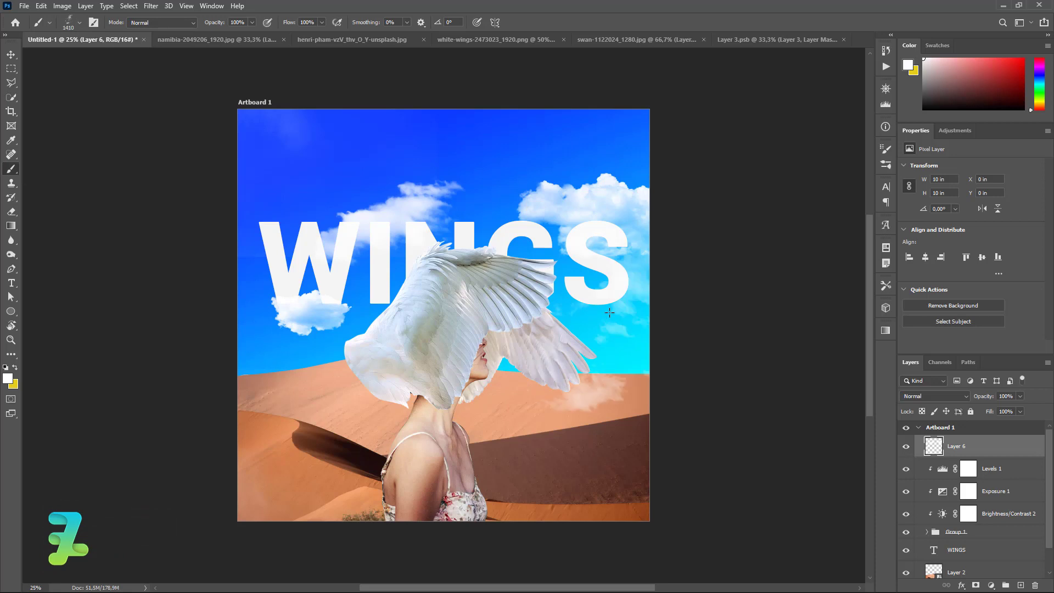
{"action": "left_click", "coordinate": [546, 93]}
{"action": "key", "text": "ctrl+z"}
{"action": "left_click", "coordinate": [457, 91]}
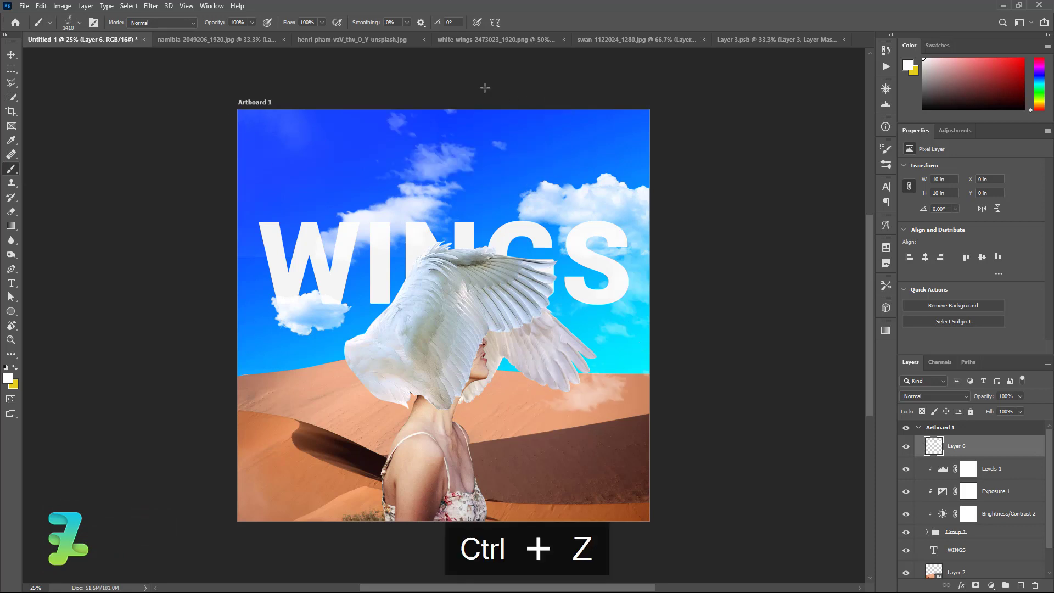
{"action": "key", "text": "ctrl+z"}
{"action": "left_click", "coordinate": [502, 89]}
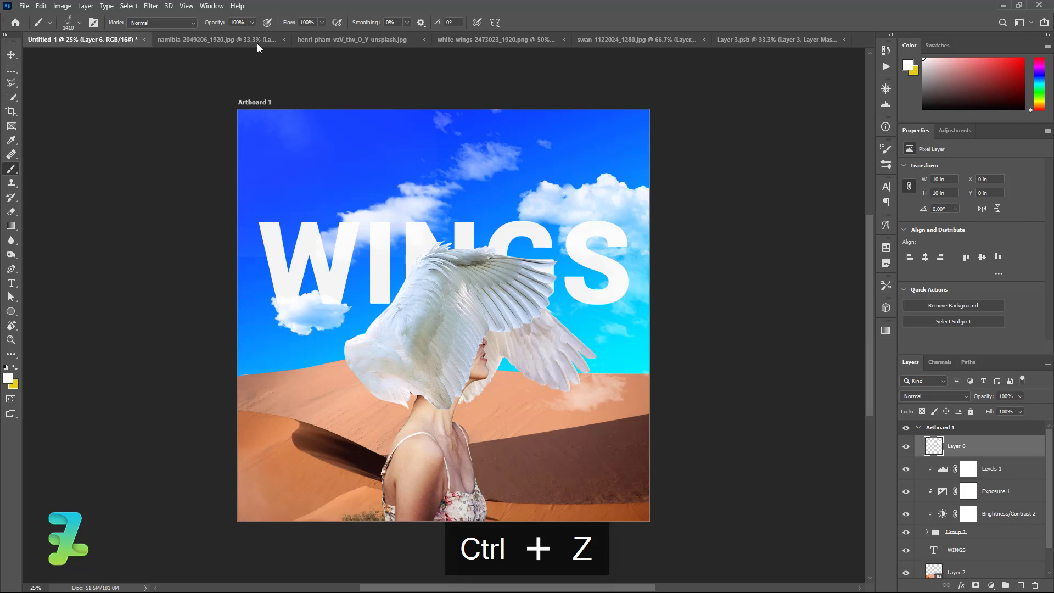
Step: With a smaller cloud brush, stamp clouds on the left, top, top-right and lower-left edges
{"action": "left_click", "coordinate": [79, 22]}
{"action": "left_click_drag", "start_coordinate": [133, 157], "coordinate": [138, 178]}
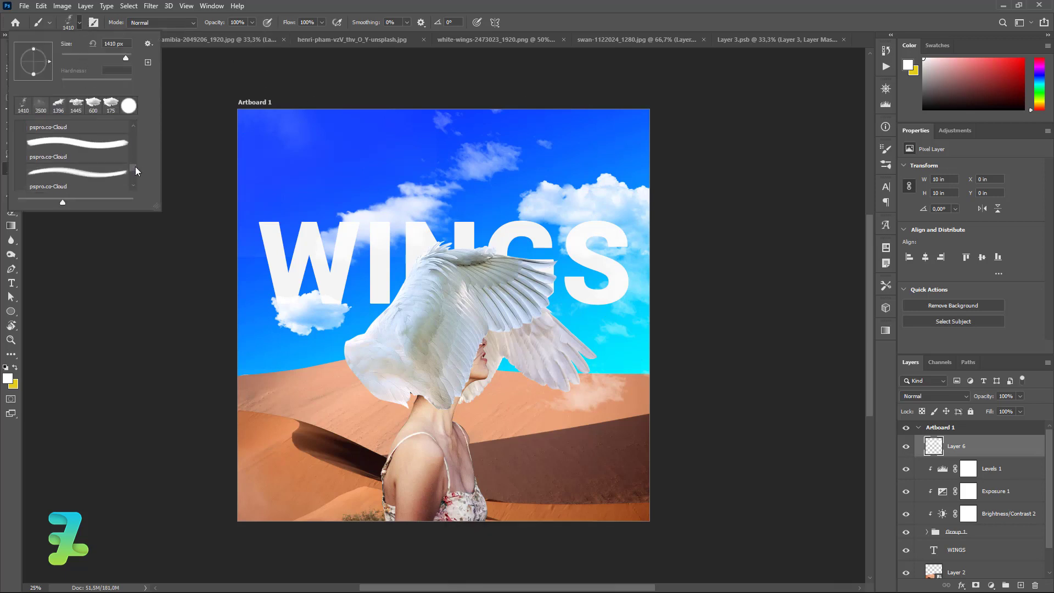
{"action": "left_click", "coordinate": [111, 177]}
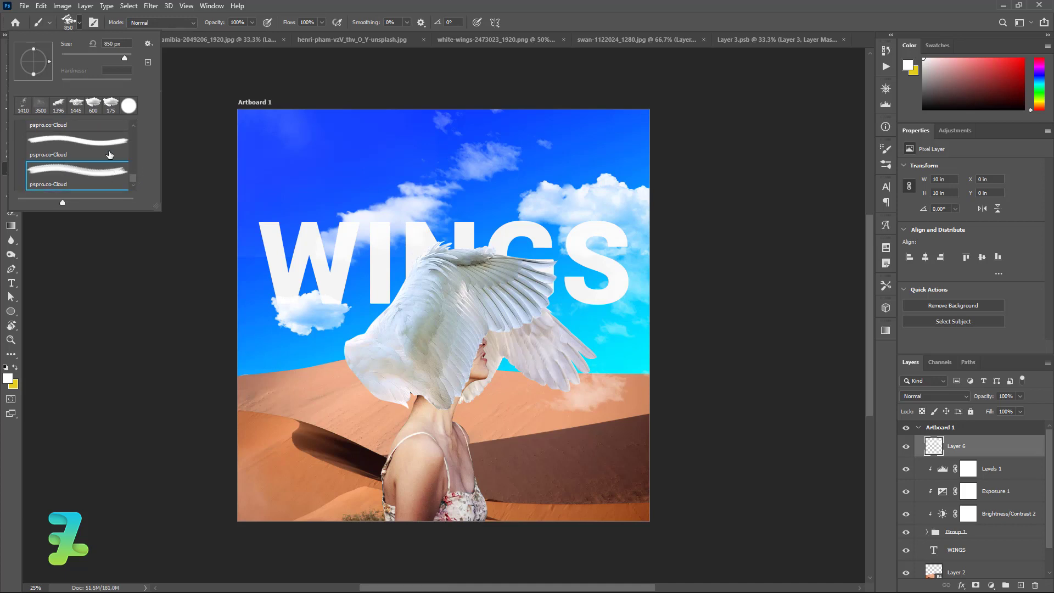
{"action": "left_click", "coordinate": [80, 25]}
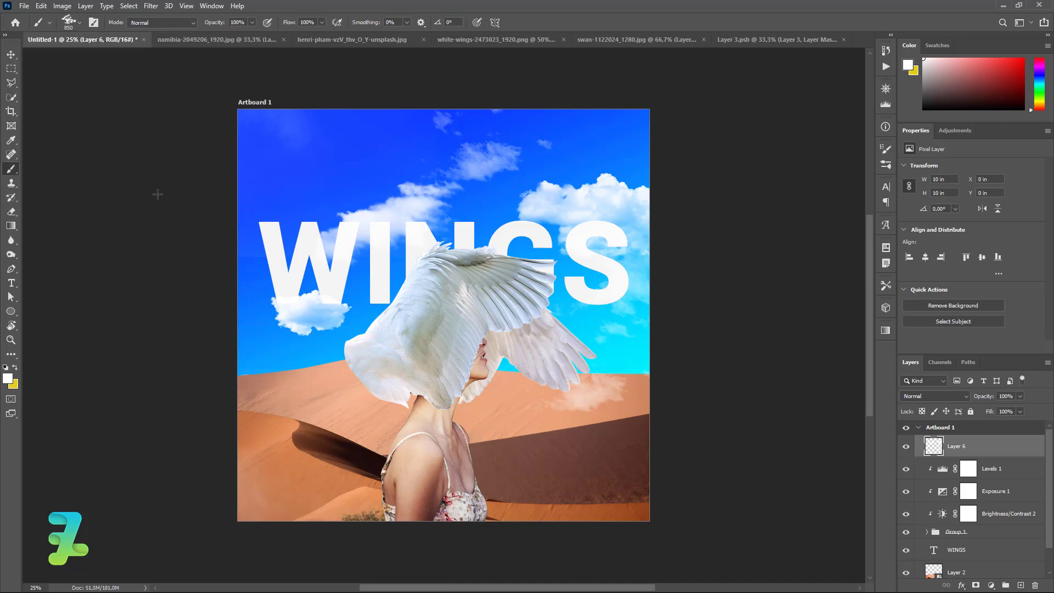
{"action": "left_click", "coordinate": [191, 178]}
{"action": "left_click", "coordinate": [279, 79]}
{"action": "left_click", "coordinate": [617, 85]}
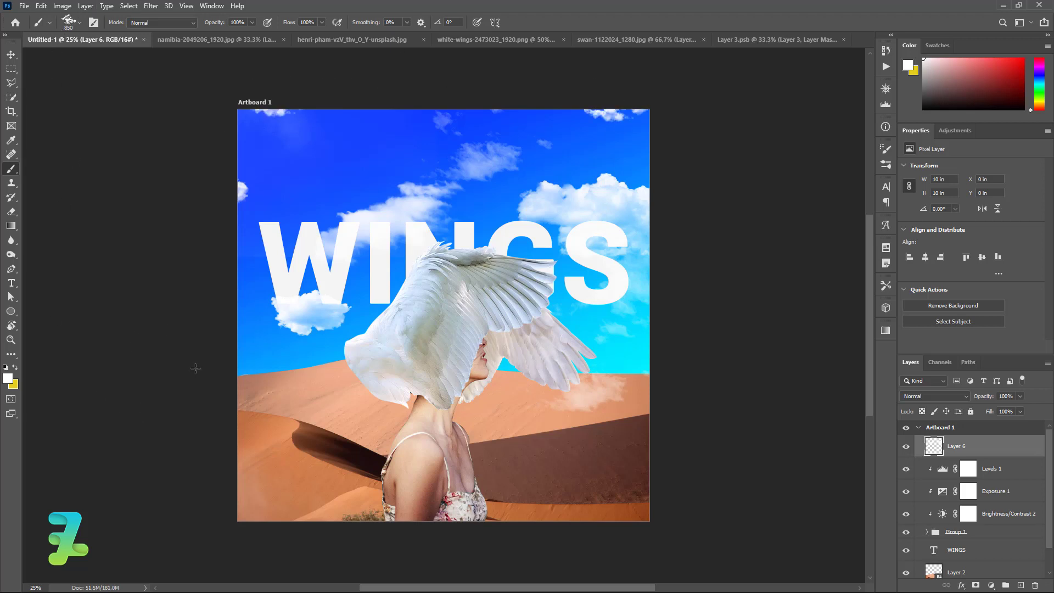
{"action": "left_click", "coordinate": [211, 386]}
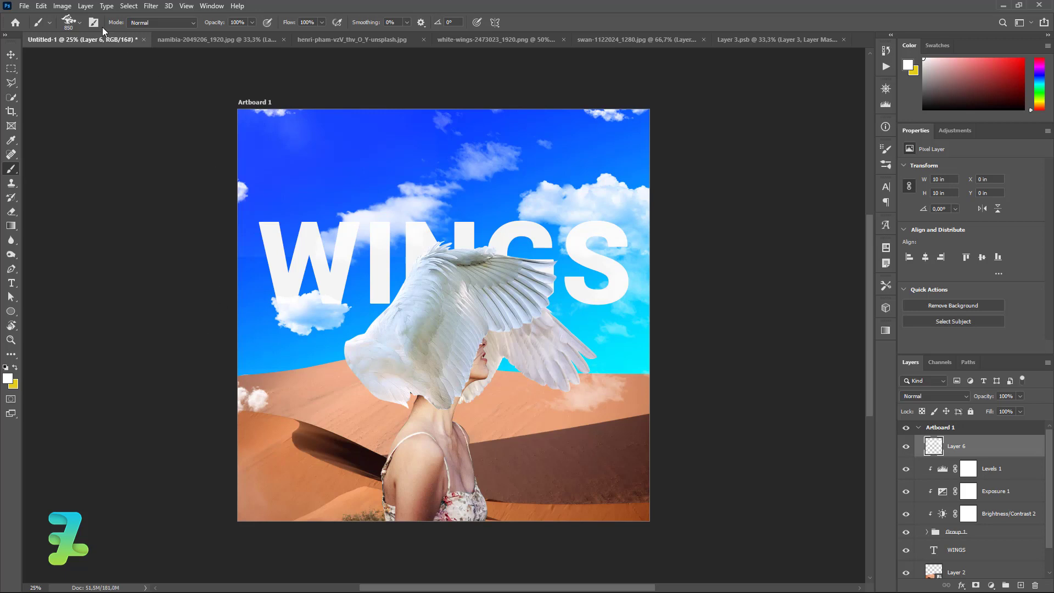
Step: With a larger cloud brush, add clouds at the bottom-left and bottom-right corners
{"action": "left_click", "coordinate": [78, 21]}
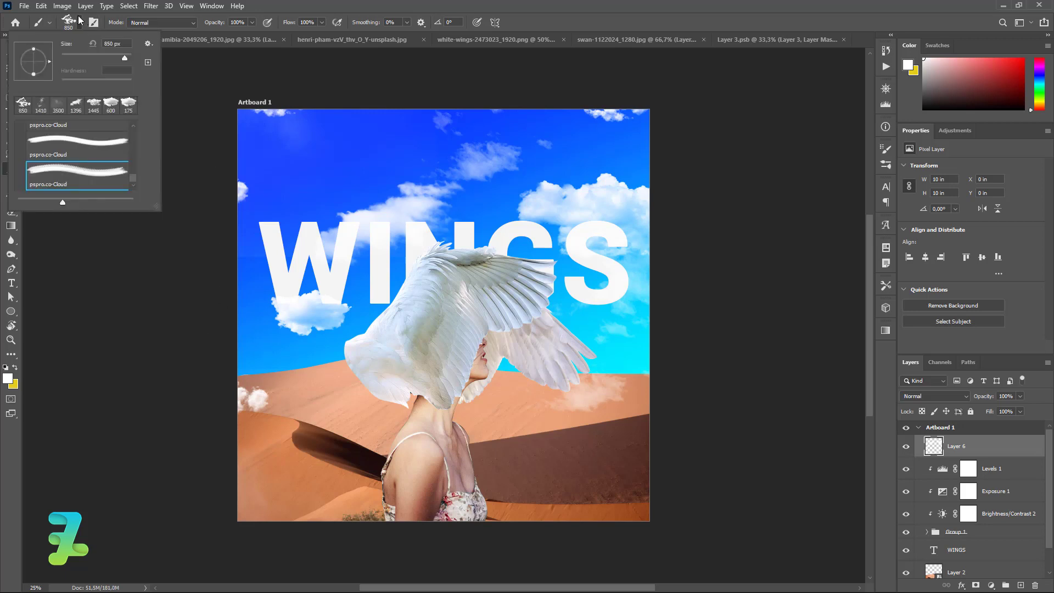
{"action": "left_click", "coordinate": [99, 147]}
{"action": "left_click", "coordinate": [147, 226]}
{"action": "left_click", "coordinate": [254, 553]}
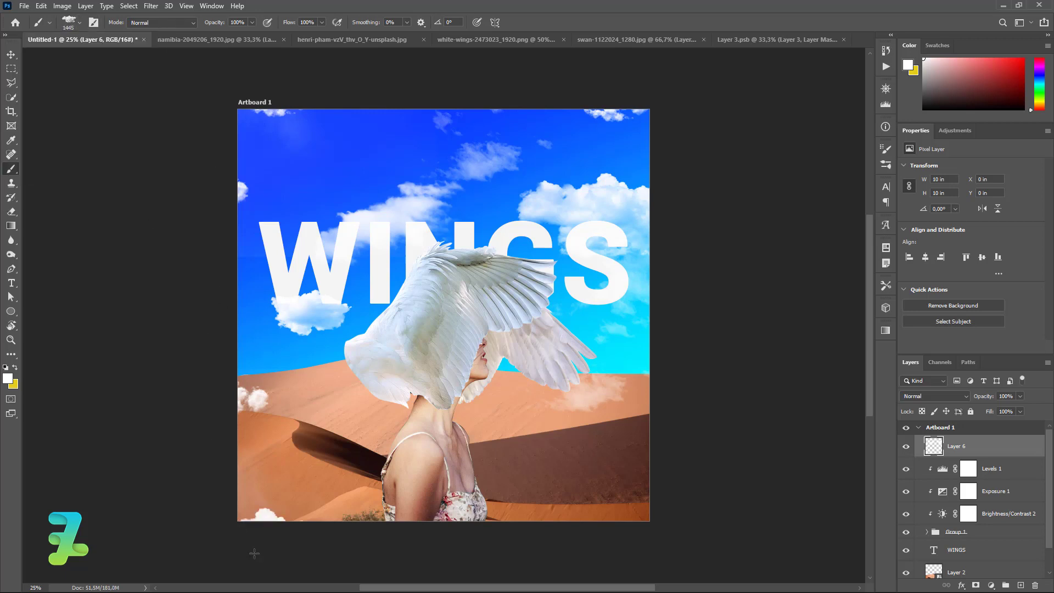
{"action": "key", "text": "ctrl+z"}
{"action": "left_click", "coordinate": [242, 539]}
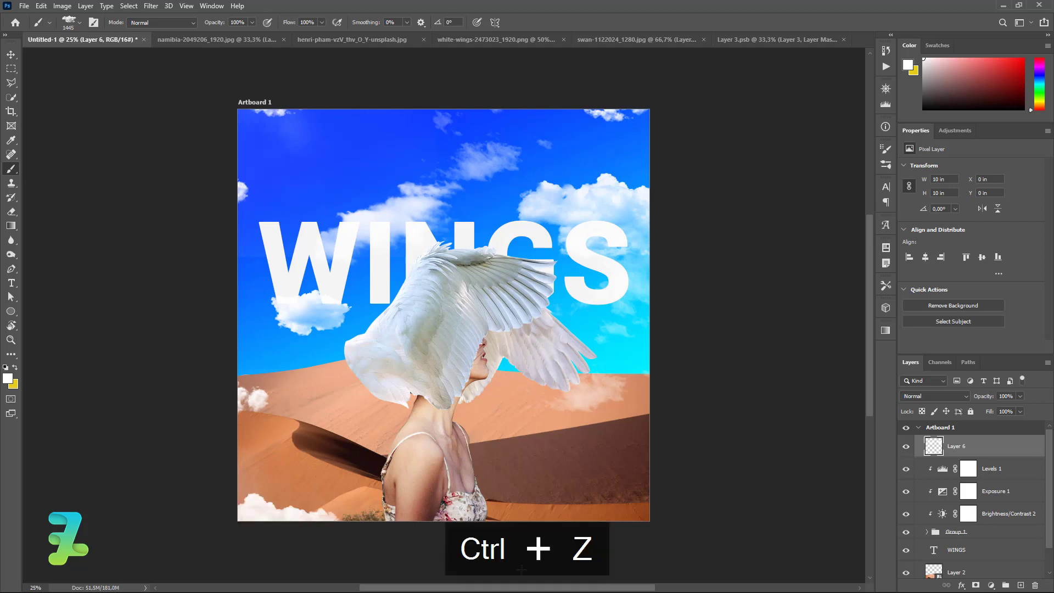
{"action": "left_click", "coordinate": [688, 519]}
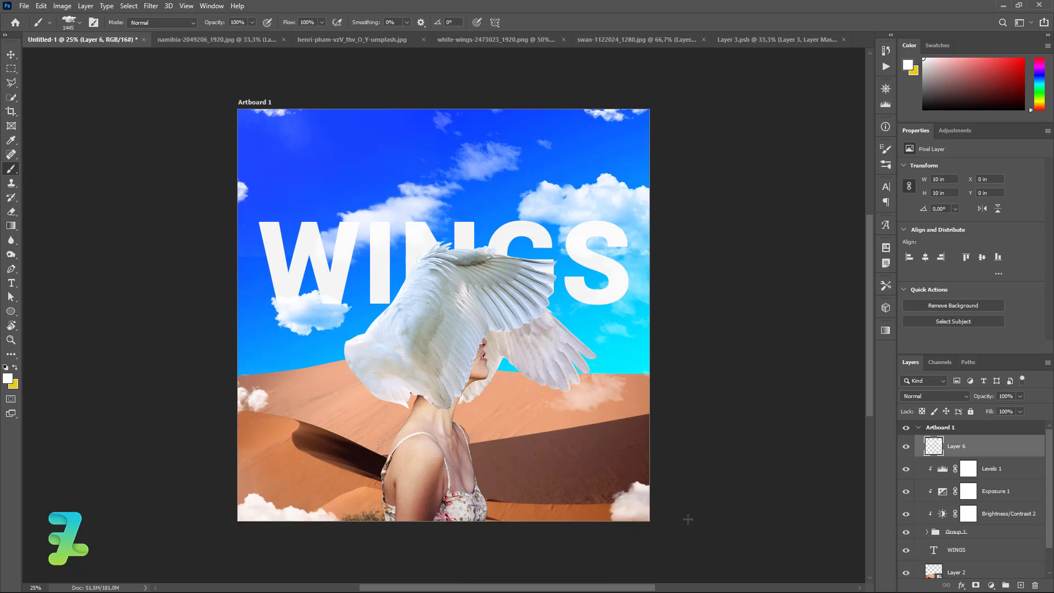
Step: Try a bigger cloud over the lower right, undo it, and shrink the brush to 1000 px
{"action": "left_click", "coordinate": [80, 23]}
{"action": "left_click", "coordinate": [132, 127]}
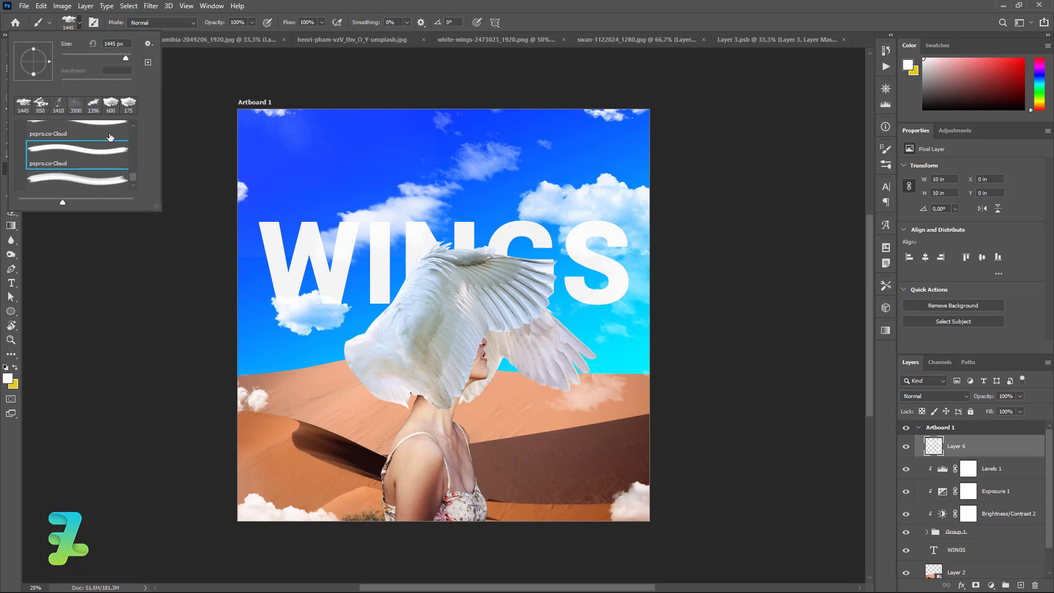
{"action": "left_click", "coordinate": [77, 140]}
{"action": "left_click", "coordinate": [83, 23]}
{"action": "left_click", "coordinate": [647, 396]}
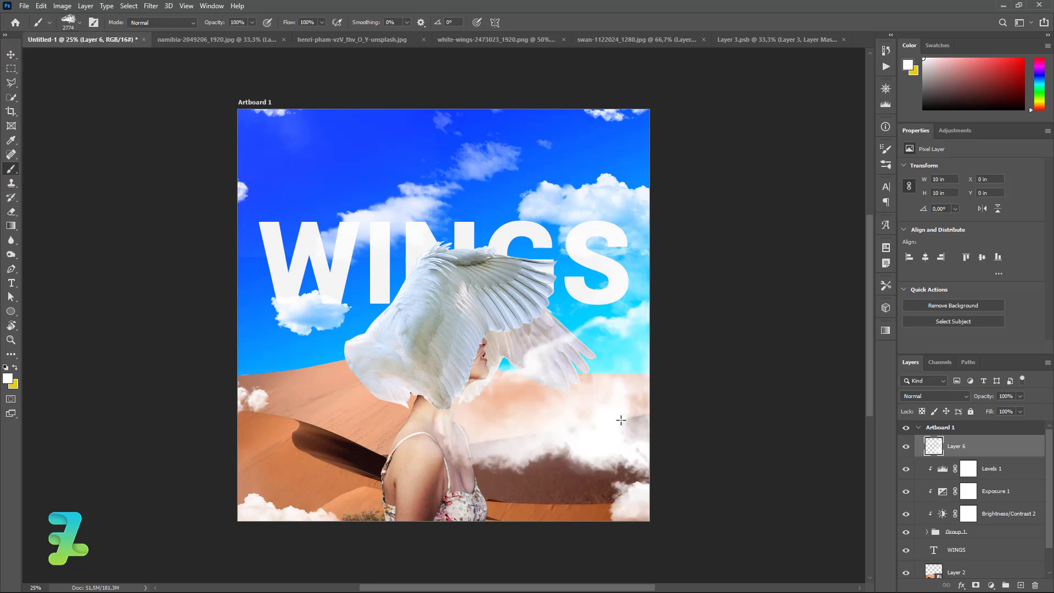
{"action": "key", "text": "ctrl+z"}
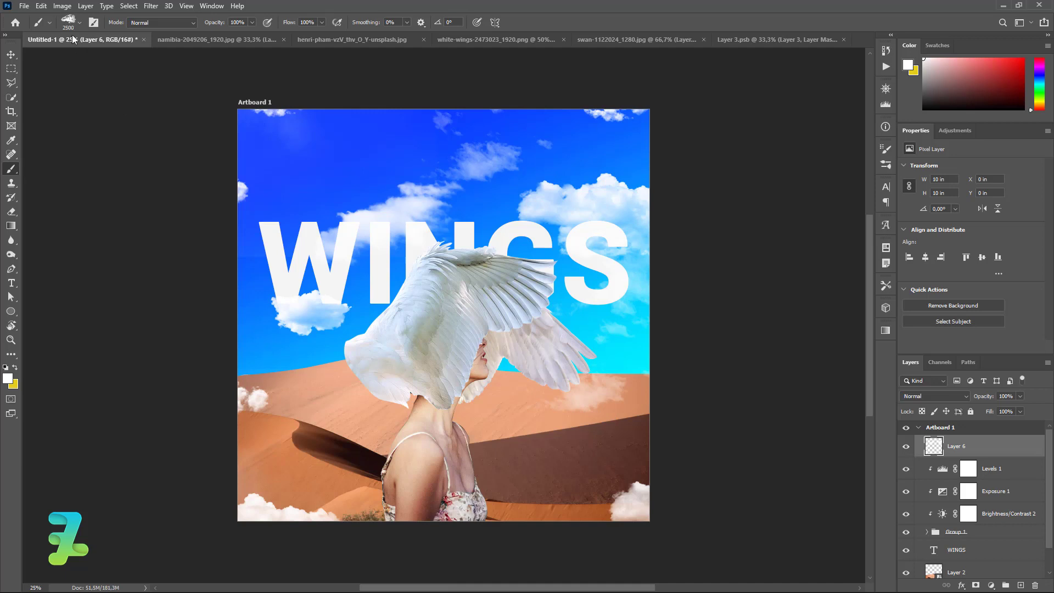
{"action": "key", "text": "bracketleft"}
{"action": "key", "text": "bracketleft"}
{"action": "key", "text": "bracketleft"}
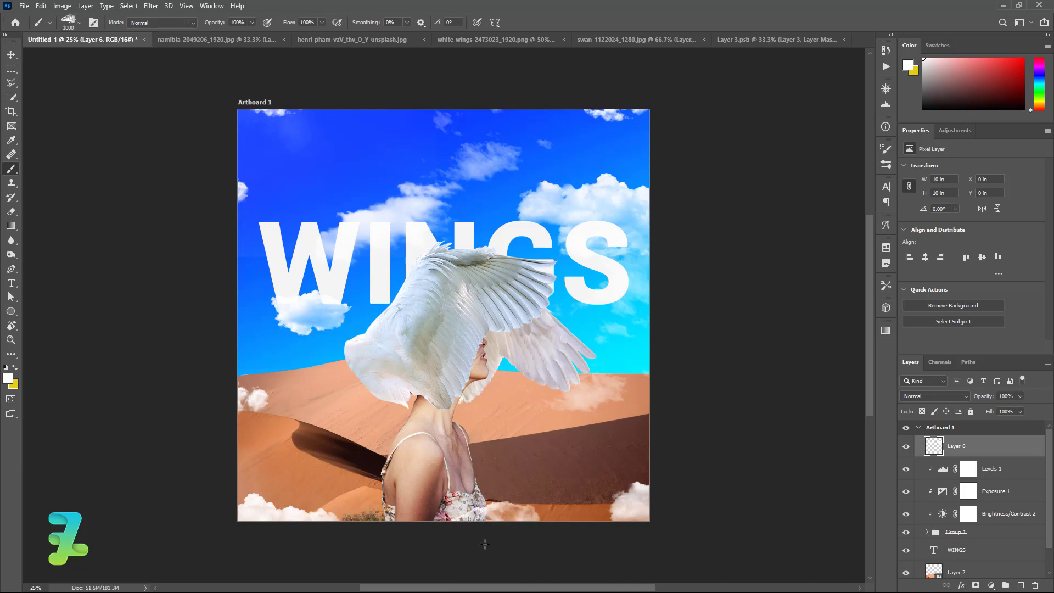
{"action": "key", "text": "ctrl+z"}
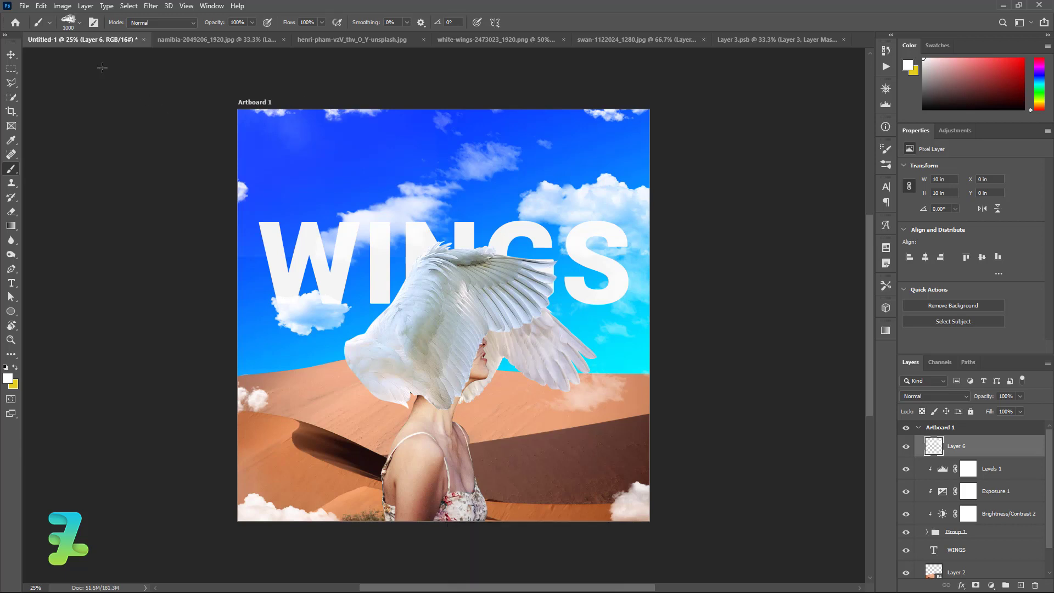
Step: Choose the 1396 px cloud brush after trying the 1792 px one
{"action": "left_click", "coordinate": [83, 22]}
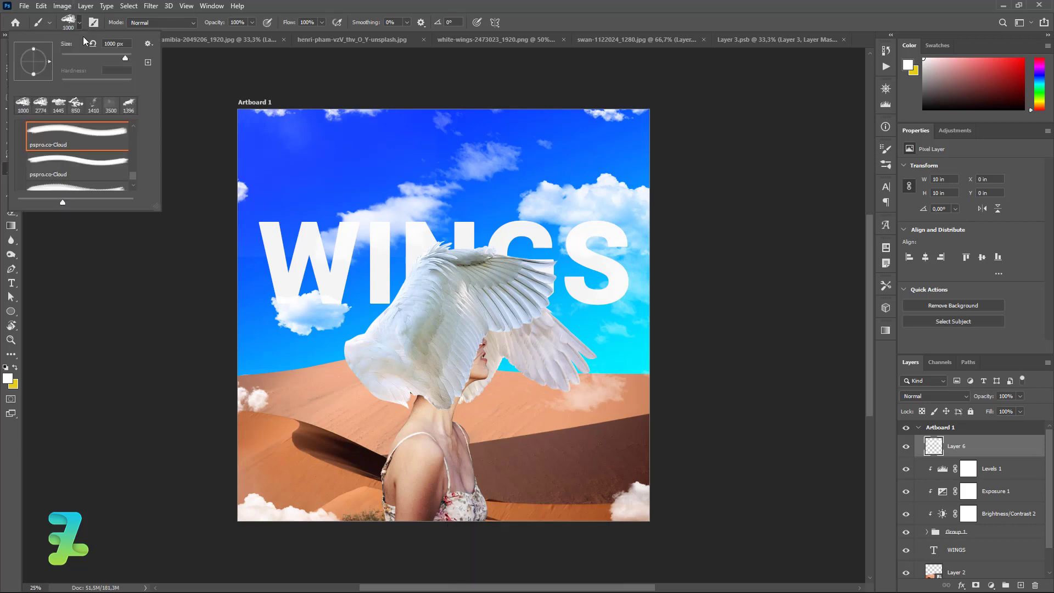
{"action": "left_click", "coordinate": [134, 127]}
{"action": "left_click", "coordinate": [131, 127]}
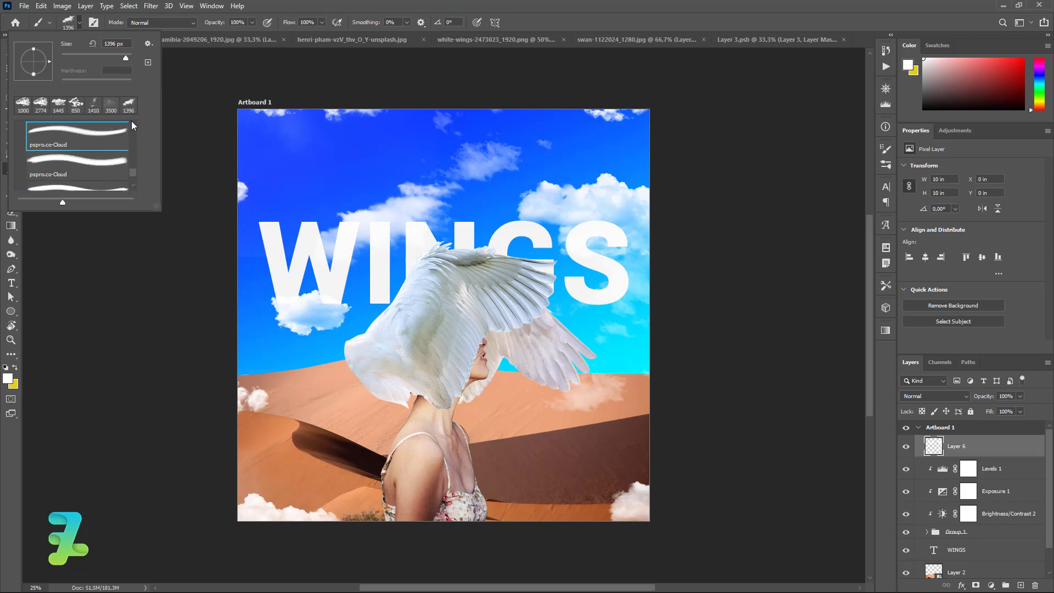
{"action": "left_click", "coordinate": [133, 126]}
{"action": "left_click", "coordinate": [113, 132]}
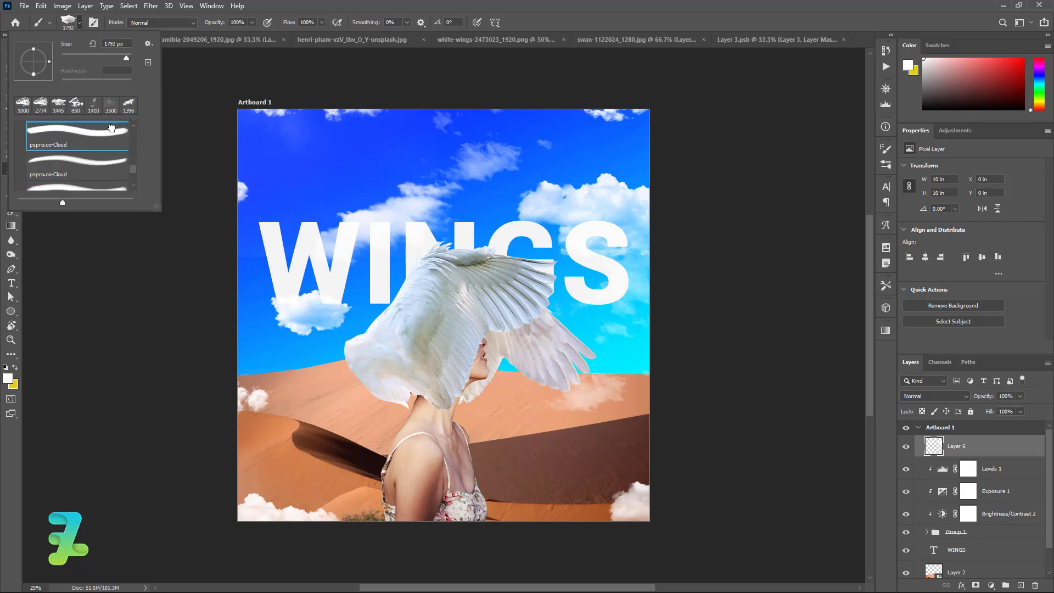
{"action": "left_click", "coordinate": [100, 162]}
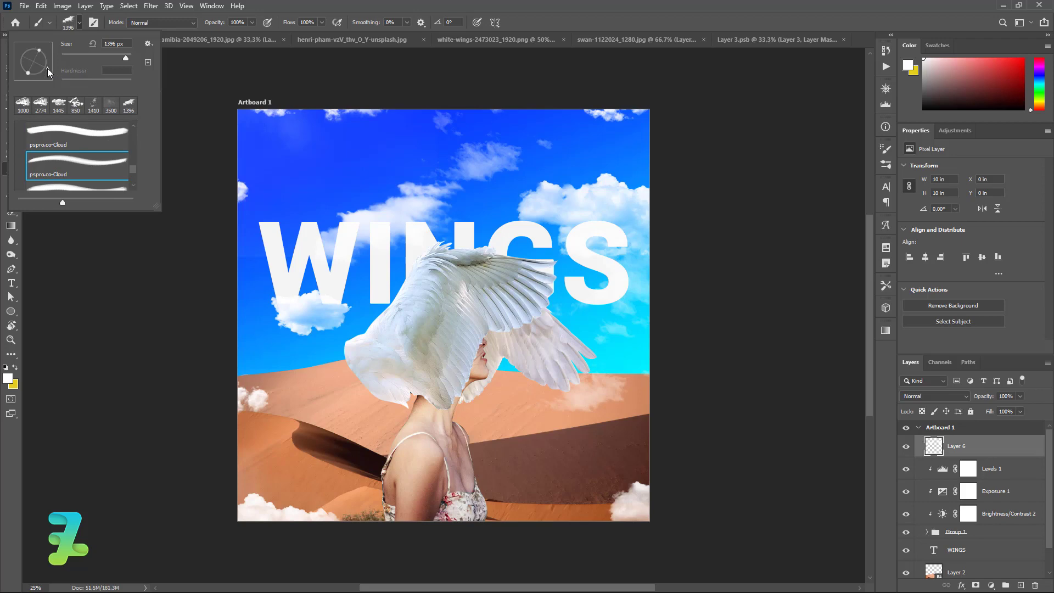
{"action": "left_click", "coordinate": [54, 19]}
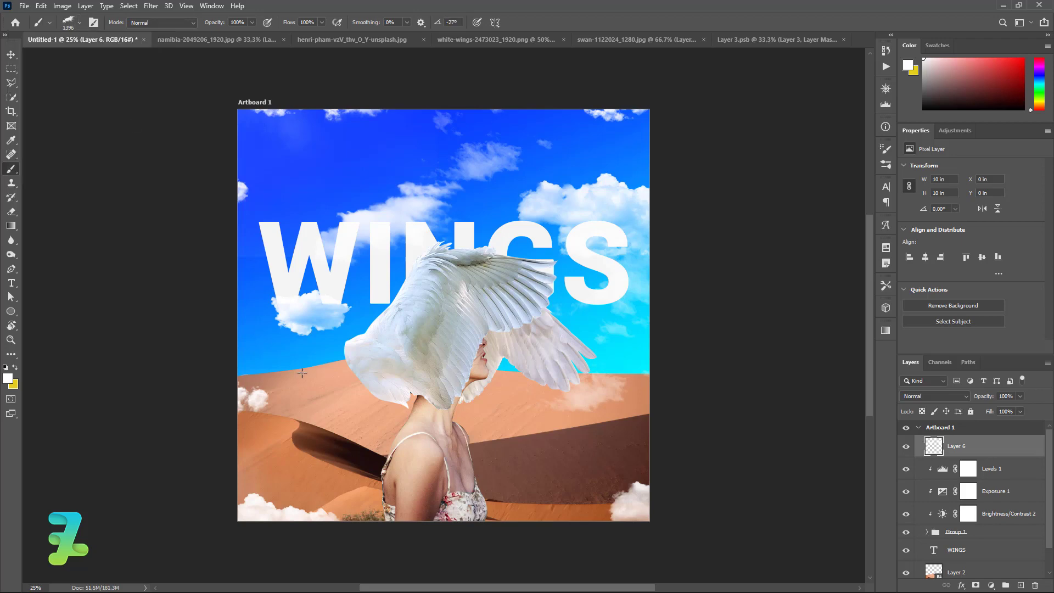
Step: Paint clouds across the woman's shoulder and near her chest, undoing misplaced stamps beside her neck
{"action": "left_click", "coordinate": [386, 452]}
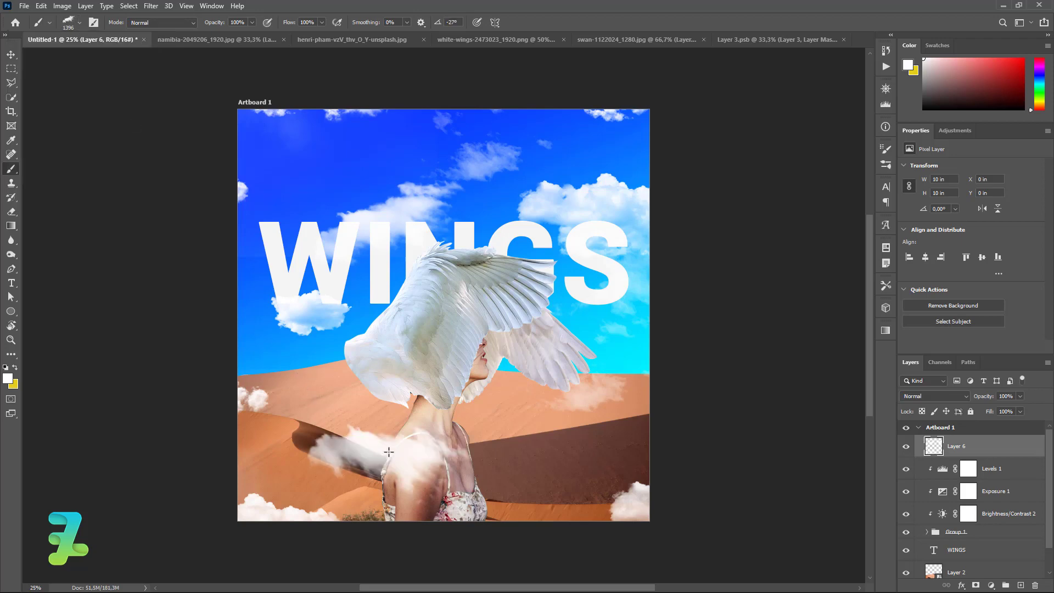
{"action": "left_click", "coordinate": [486, 420]}
{"action": "key", "text": "ctrl+z"}
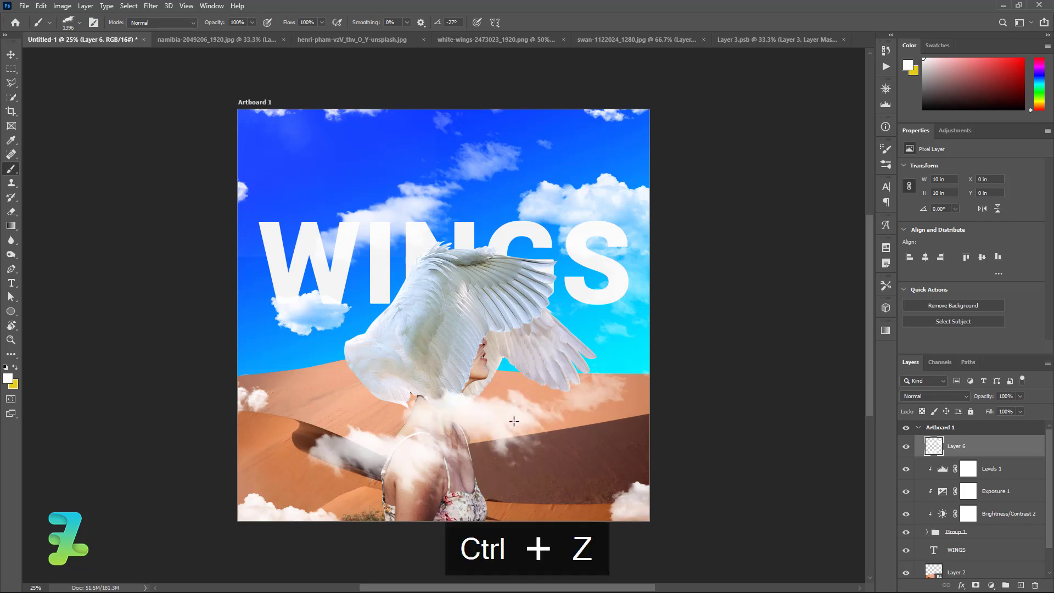
{"action": "key", "text": "ctrl+z"}
{"action": "left_click", "coordinate": [76, 26]}
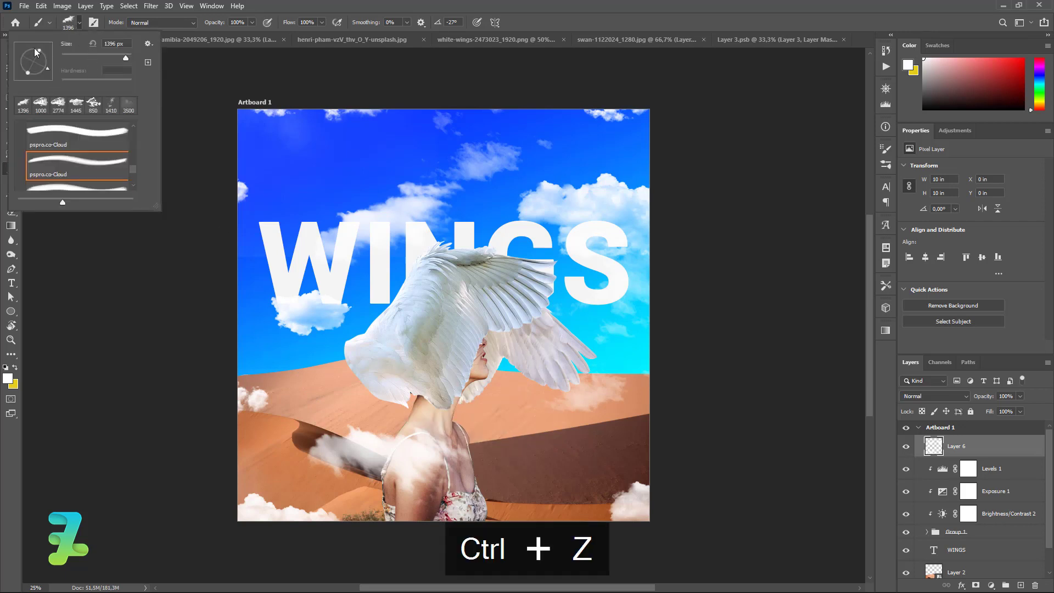
{"action": "left_click", "coordinate": [490, 439]}
{"action": "key", "text": "ctrl+z"}
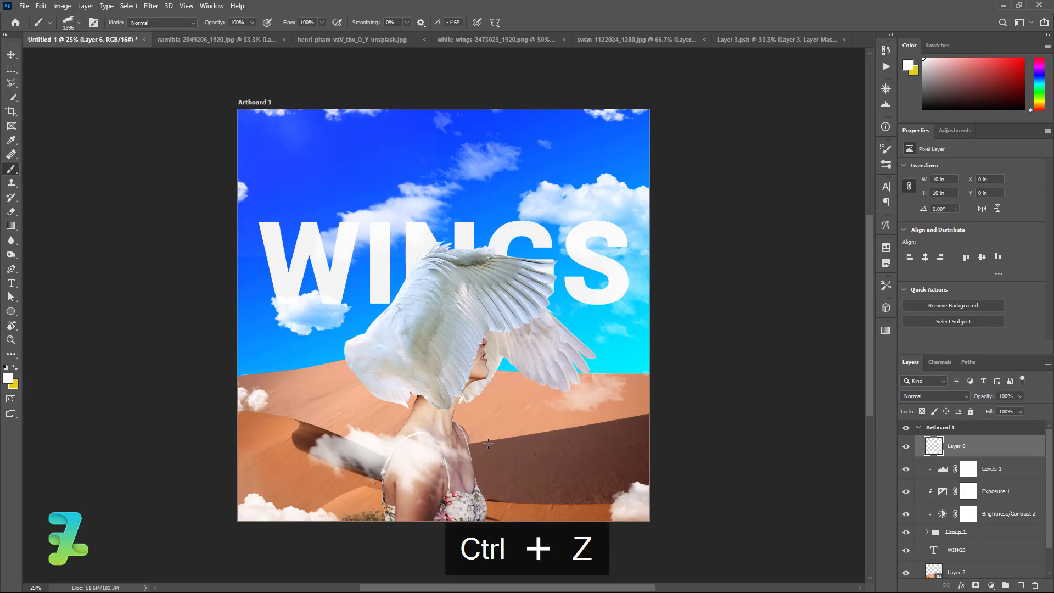
{"action": "left_click", "coordinate": [485, 537]}
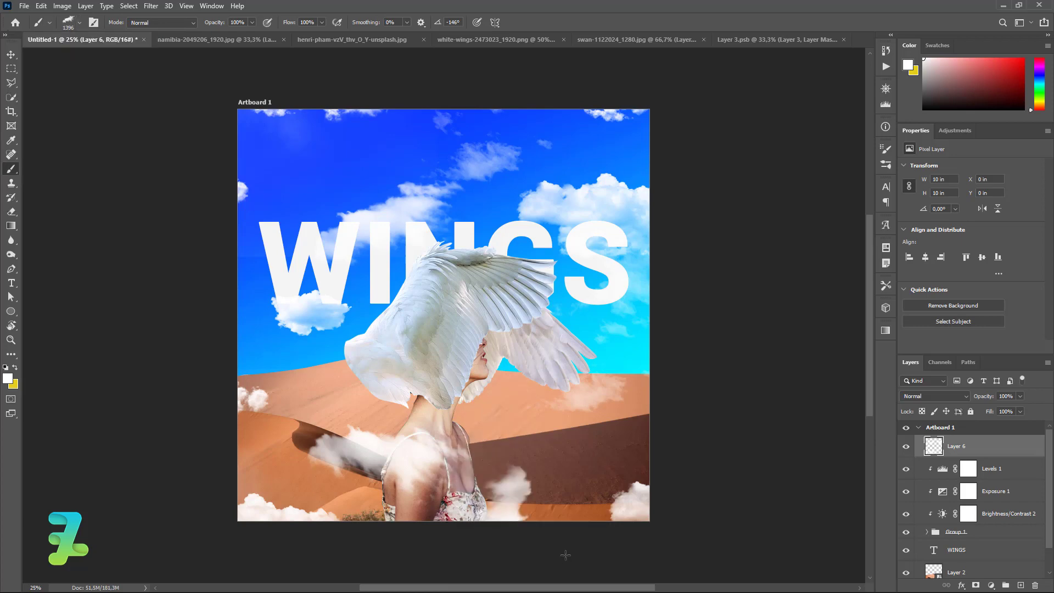
{"action": "left_click", "coordinate": [11, 55]}
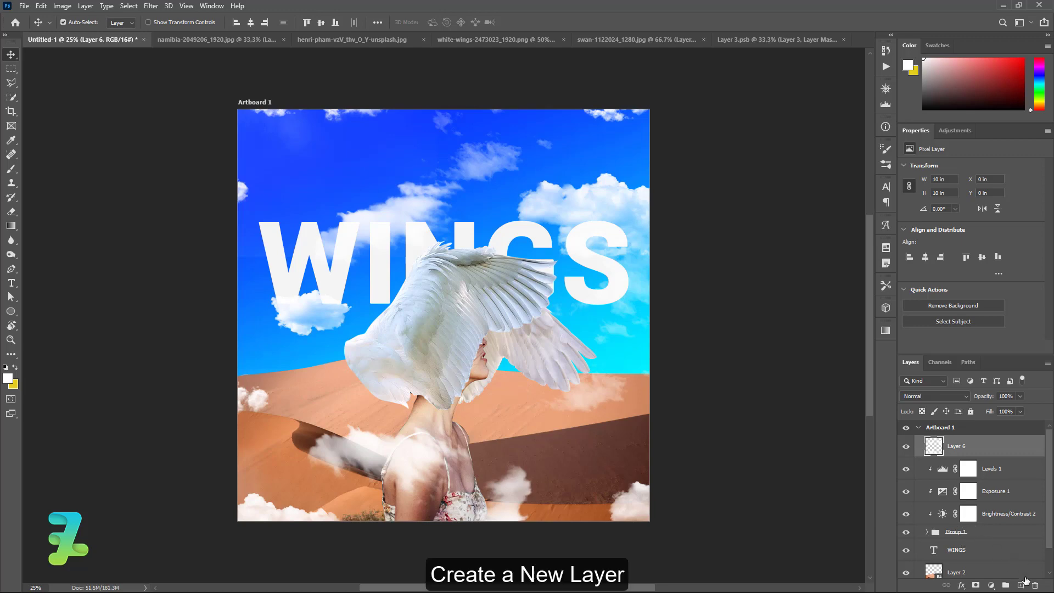
Step: Add a new empty Layer 7 and select the Soft Round brush from General Brushes
{"action": "left_click", "coordinate": [1020, 585]}
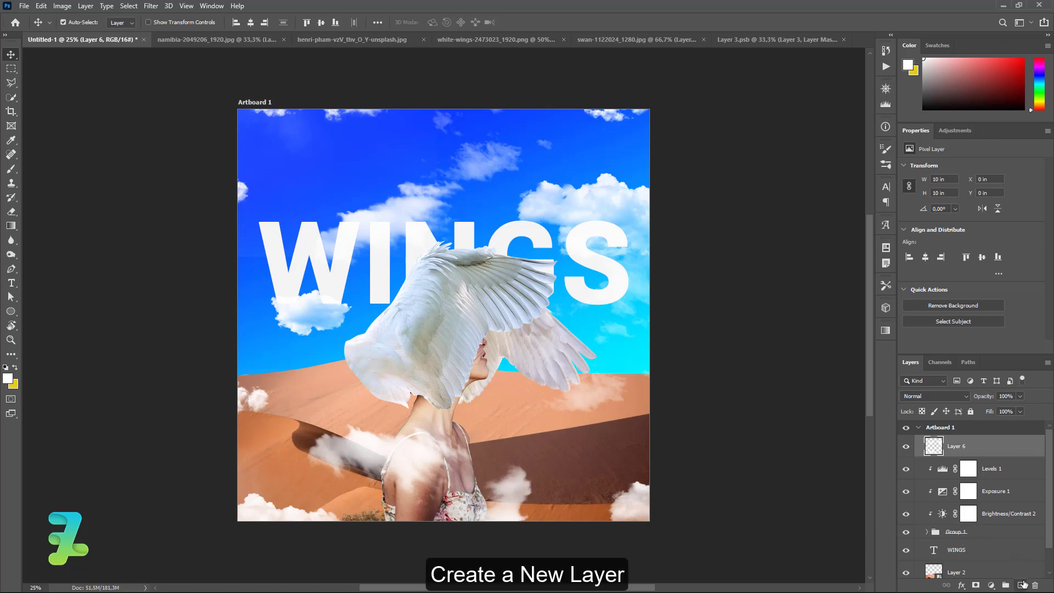
{"action": "left_click", "coordinate": [10, 173]}
{"action": "left_click", "coordinate": [79, 22]}
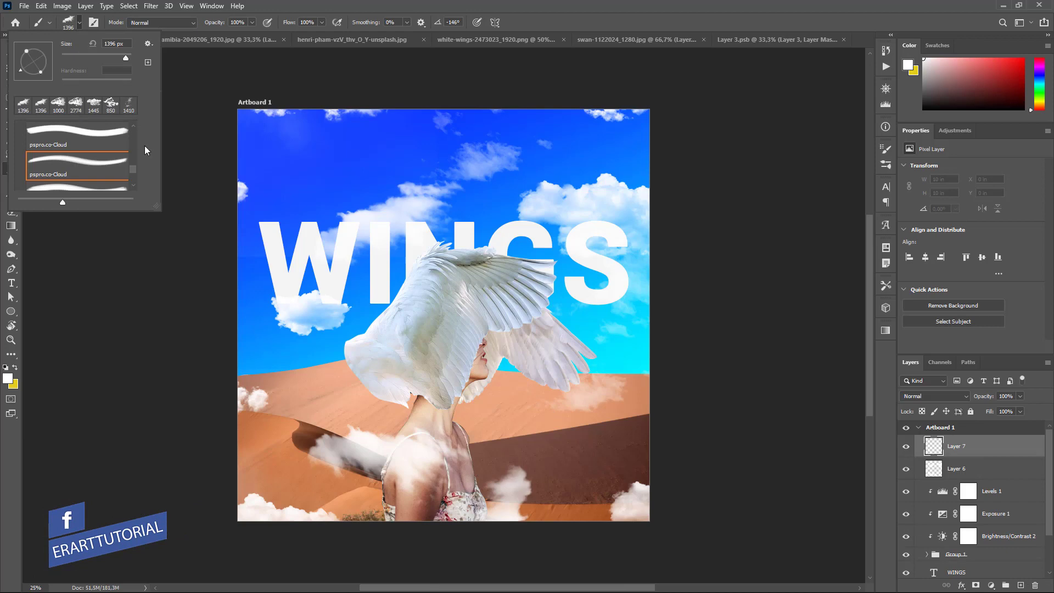
{"action": "left_click_drag", "start_coordinate": [134, 169], "coordinate": [131, 111]}
{"action": "left_click", "coordinate": [20, 128]}
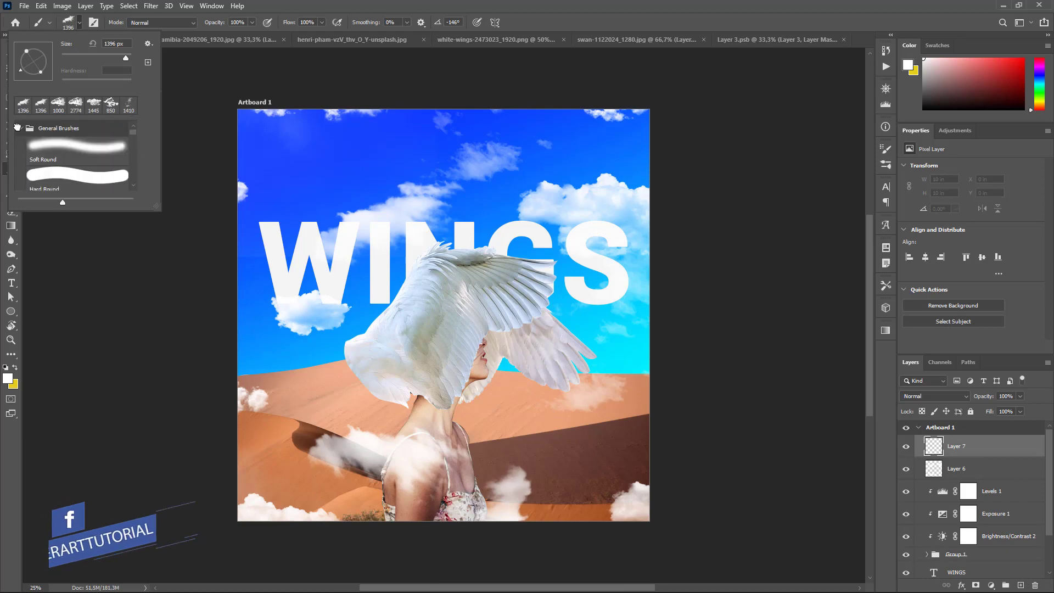
{"action": "left_click", "coordinate": [77, 147]}
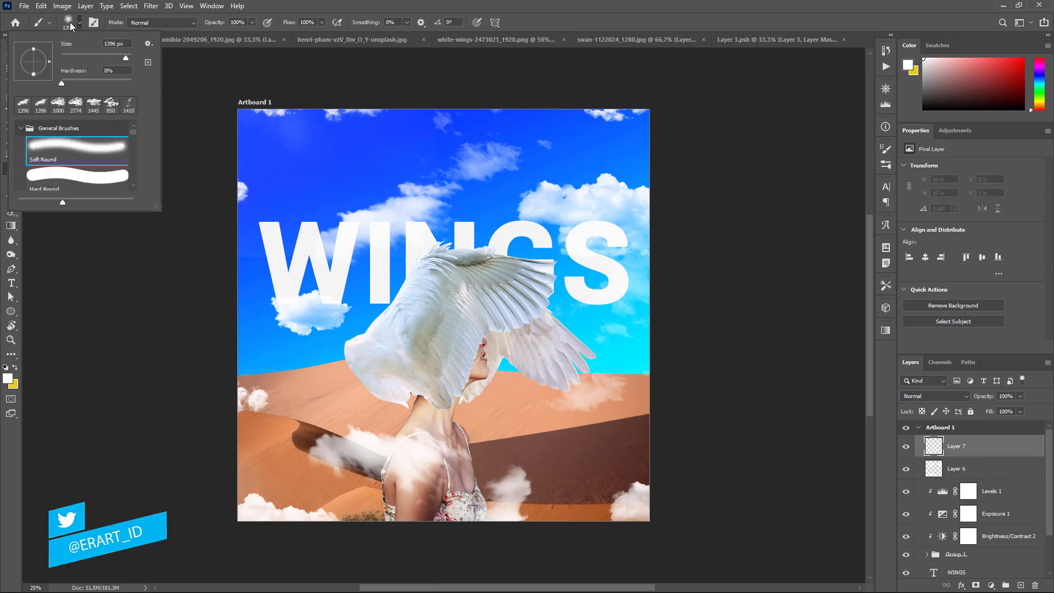
{"action": "left_click", "coordinate": [70, 24]}
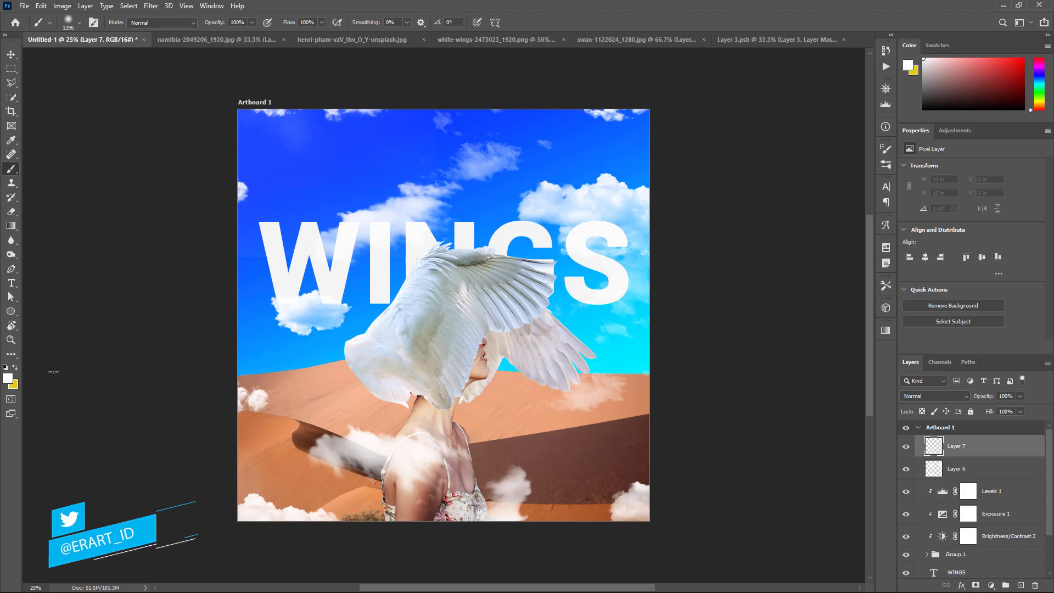
Step: Set the background colour to 000000 and swap so black is the painting colour
{"action": "left_click", "coordinate": [13, 382]}
{"action": "type", "text": "000000"}
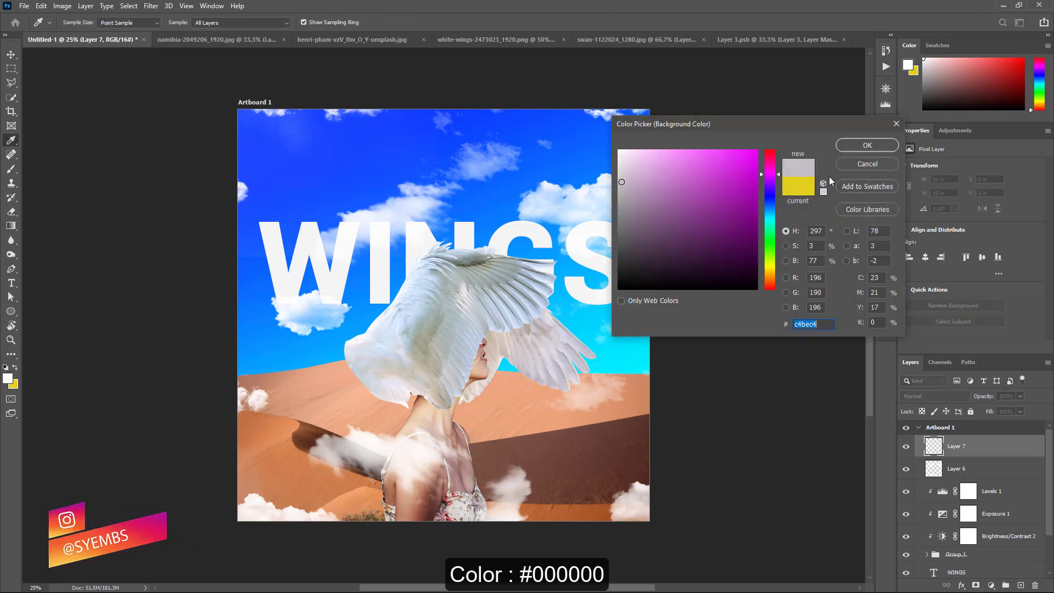
{"action": "key", "text": "Return"}
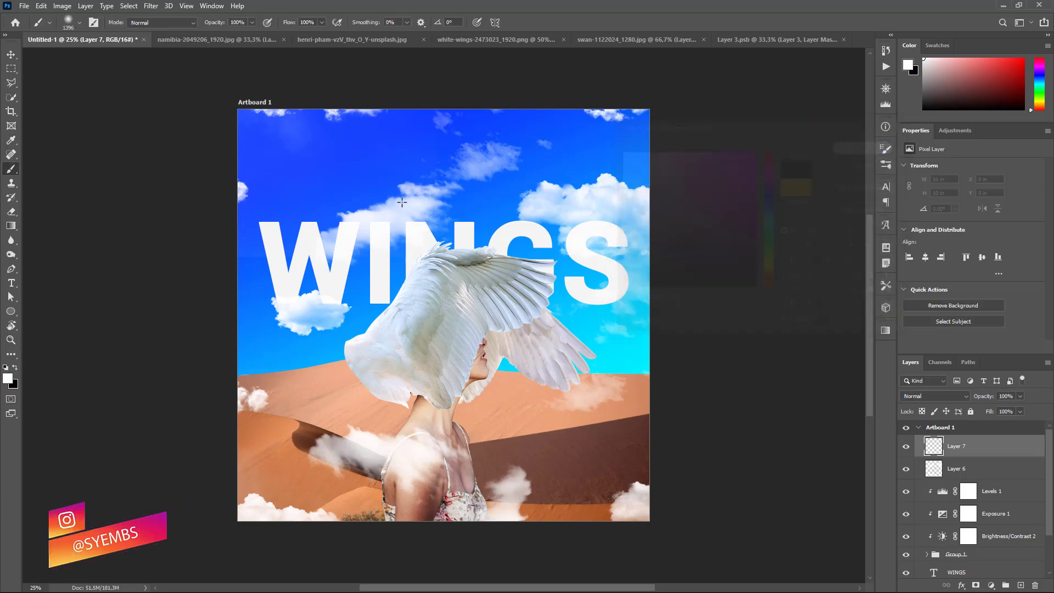
{"action": "left_click", "coordinate": [15, 368]}
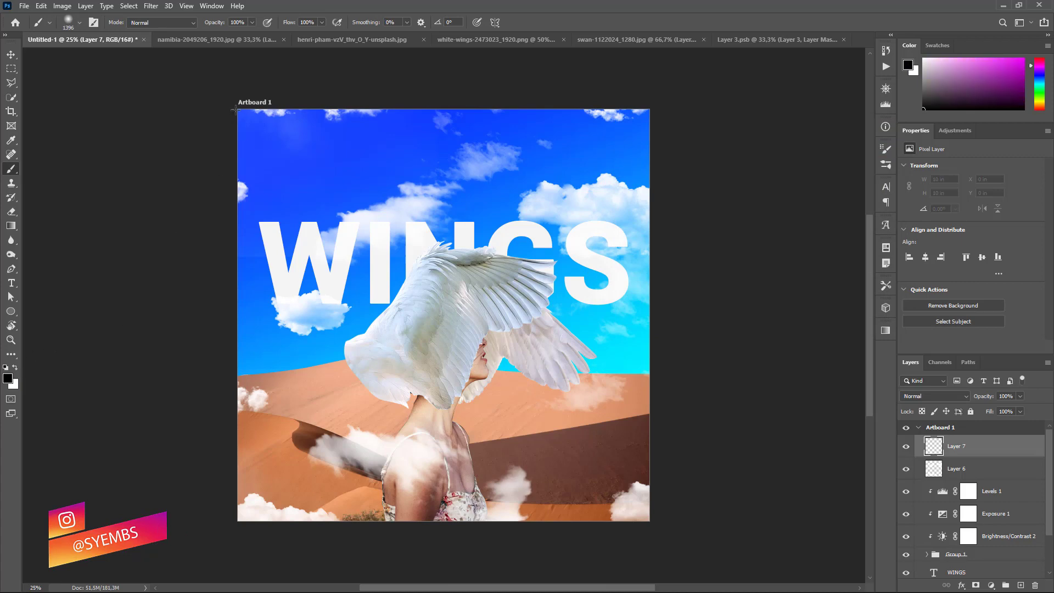
{"action": "left_click", "coordinate": [235, 110]}
Step: Zoom out and darken the artboard's top-left corner and top edge with soft black
{"action": "key", "text": "ctrl+z"}
{"action": "key", "text": "ctrl+minus"}
{"action": "key", "text": "ctrl+minus"}
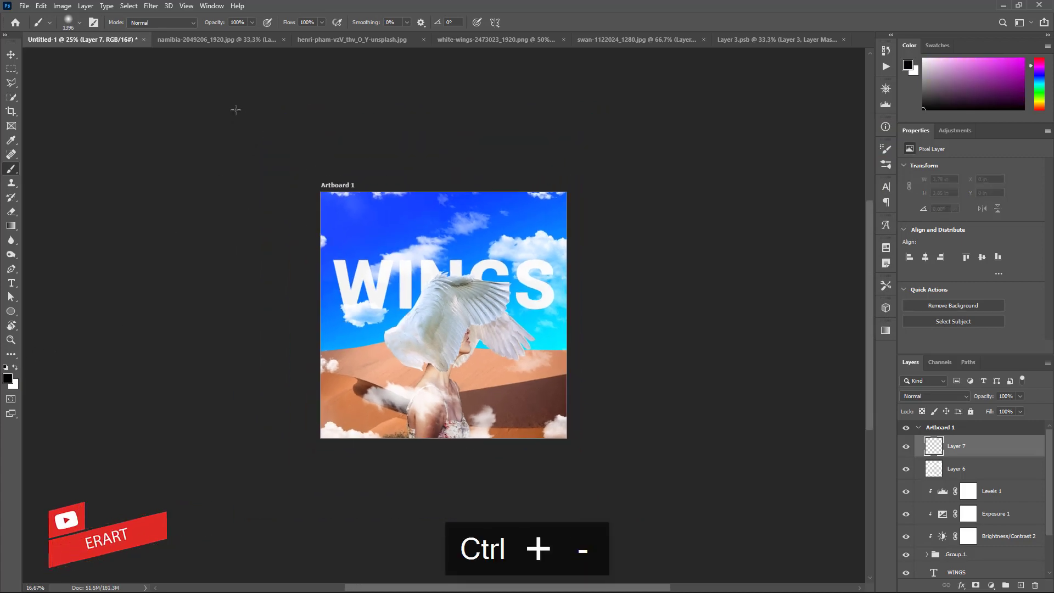
{"action": "left_click_drag", "start_coordinate": [324, 160], "coordinate": [364, 192]}
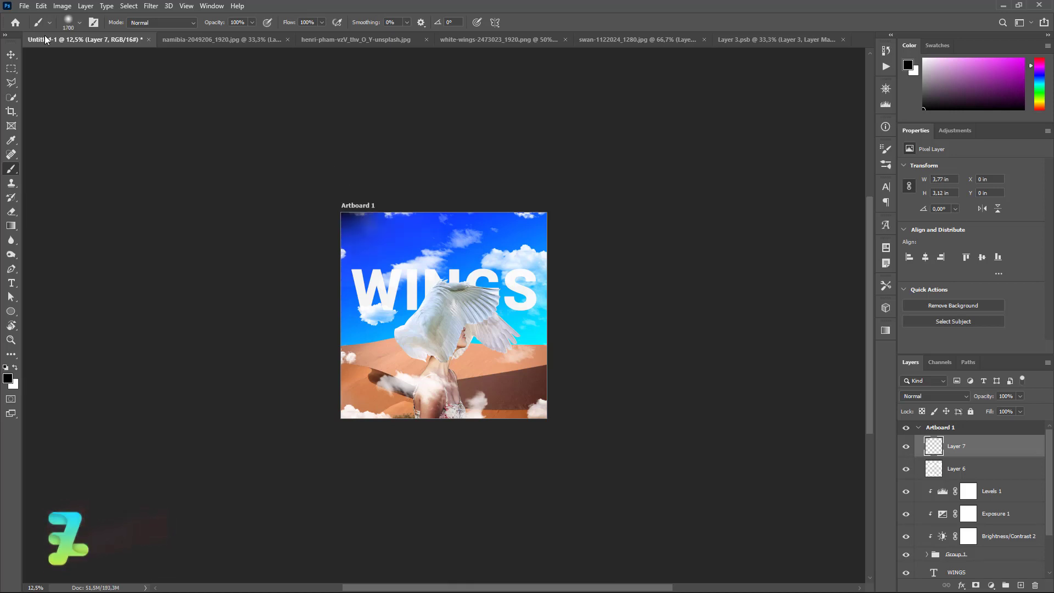
{"action": "key", "text": "bracketright"}
{"action": "key", "text": "bracketright"}
{"action": "key", "text": "bracketright"}
{"action": "left_click", "coordinate": [401, 183]}
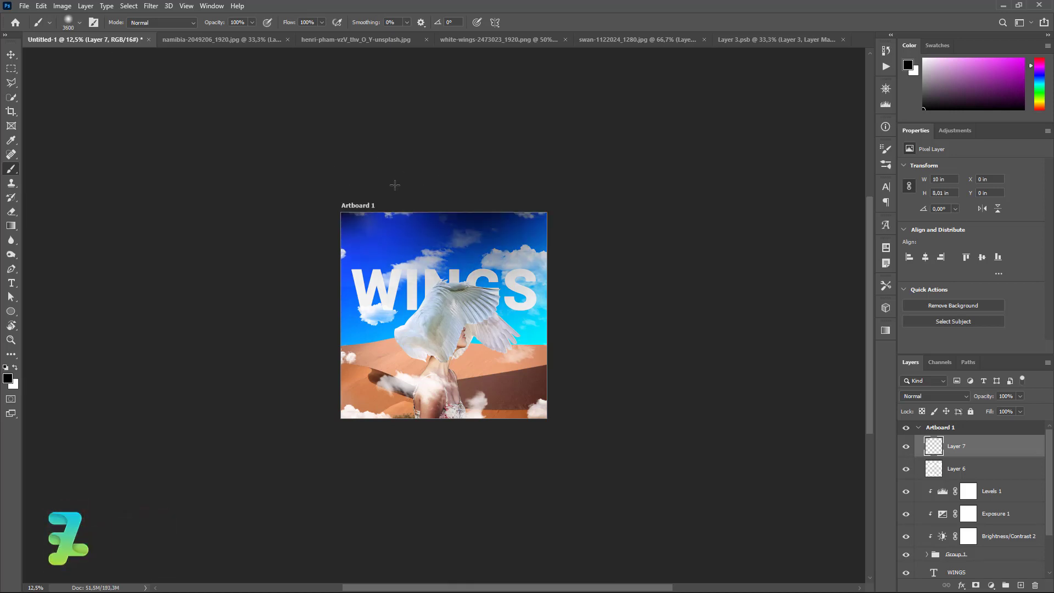
{"action": "left_click", "coordinate": [472, 212]}
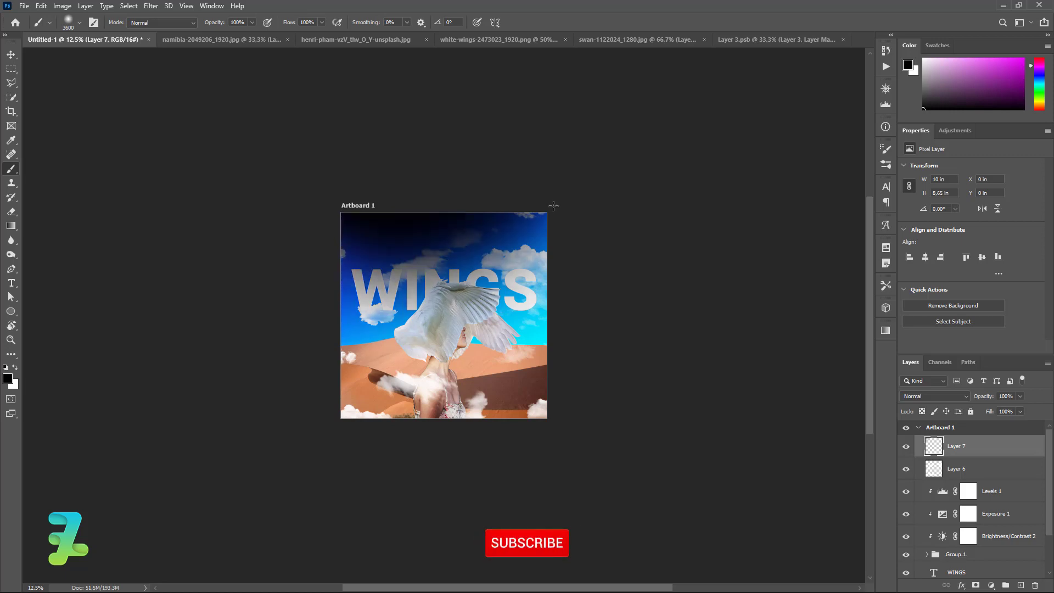
{"action": "left_click", "coordinate": [549, 217]}
Step: Darken the lower-right, bottom, left and right edges with large soft black dabs
{"action": "left_click", "coordinate": [568, 378]}
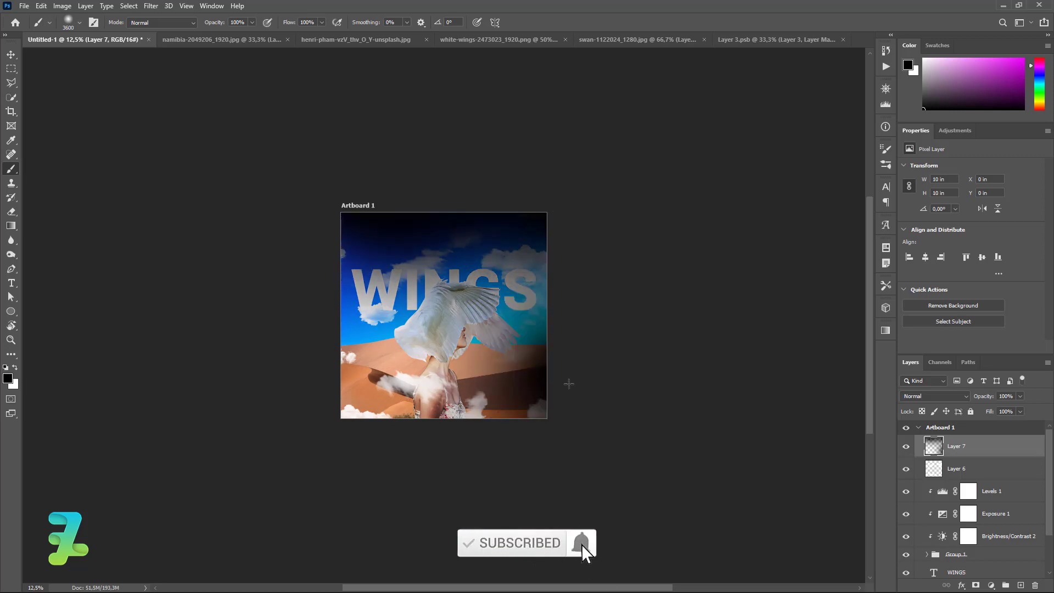
{"action": "left_click", "coordinate": [477, 438]}
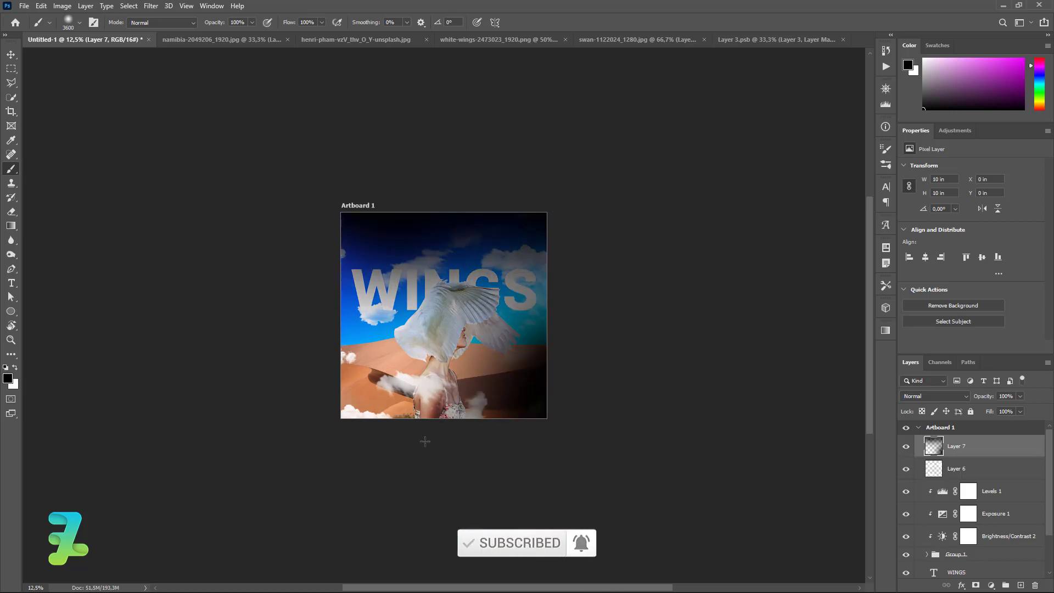
{"action": "left_click", "coordinate": [412, 438]}
{"action": "left_click", "coordinate": [343, 430]}
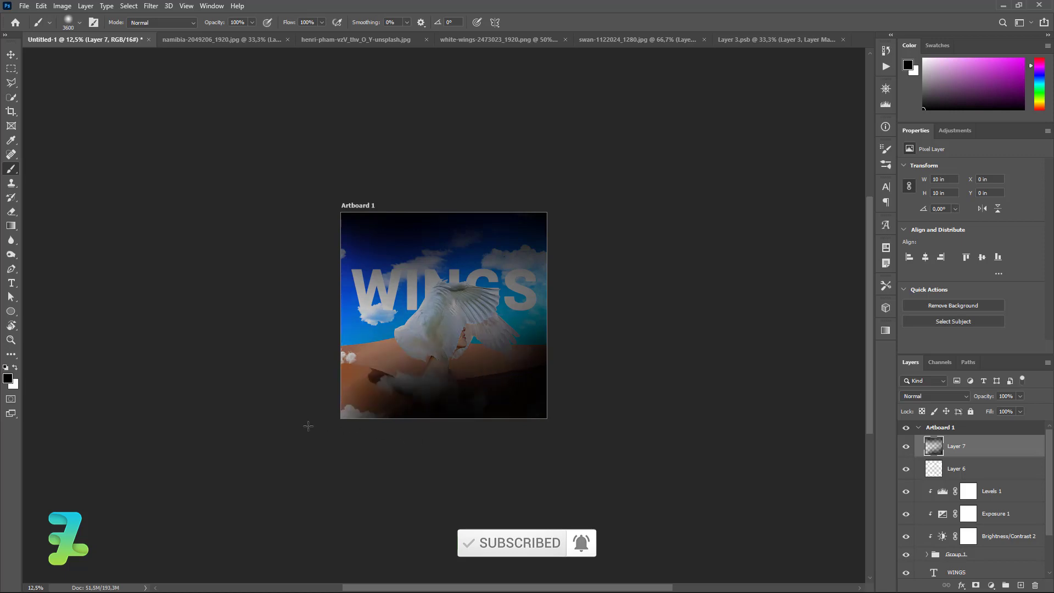
{"action": "left_click", "coordinate": [296, 388]}
{"action": "left_click", "coordinate": [293, 283]}
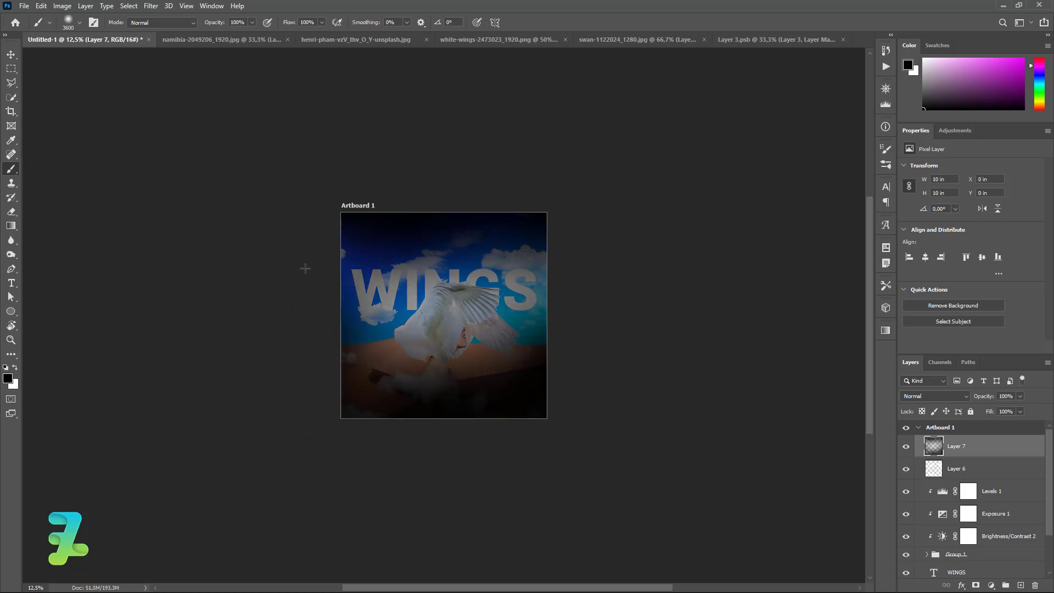
{"action": "left_click", "coordinate": [305, 265]}
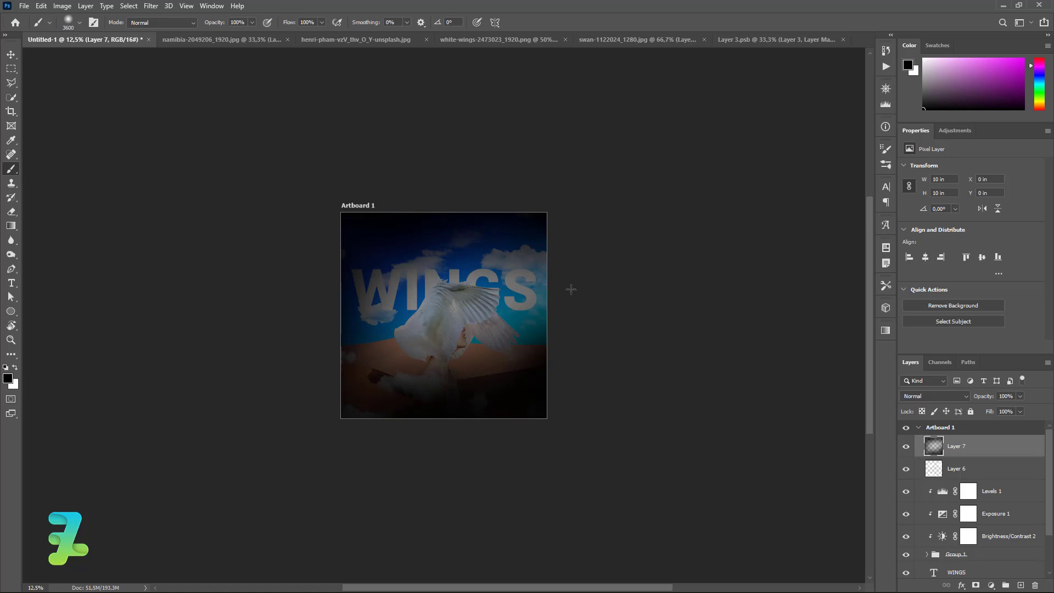
{"action": "left_click", "coordinate": [571, 290]}
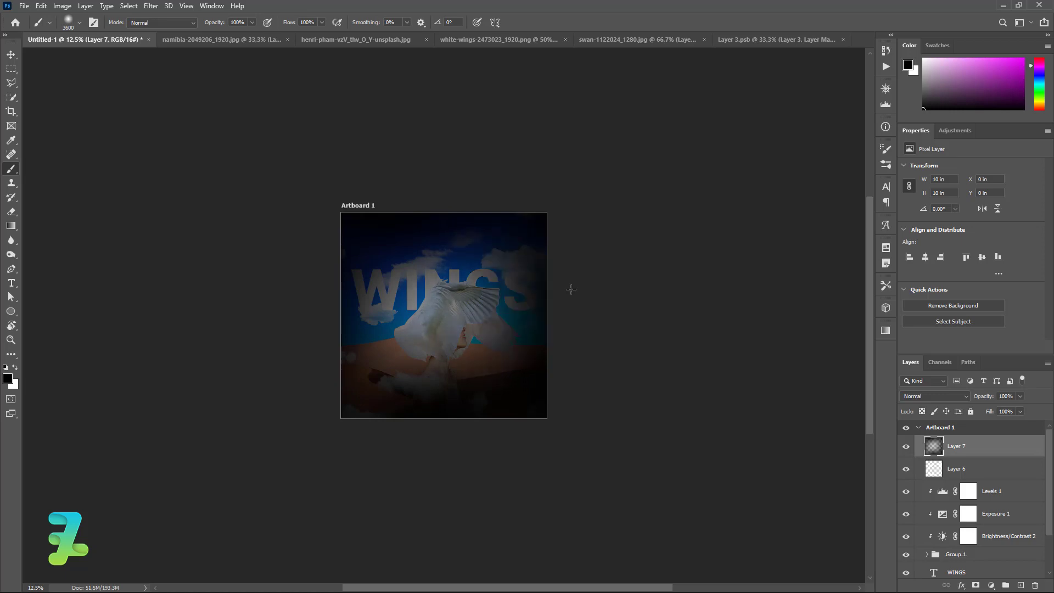
Step: Set Layer 7 to Multiply blending at 10% opacity after briefly trying Screen
{"action": "left_click", "coordinate": [12, 55]}
{"action": "key", "text": "ctrl+equal"}
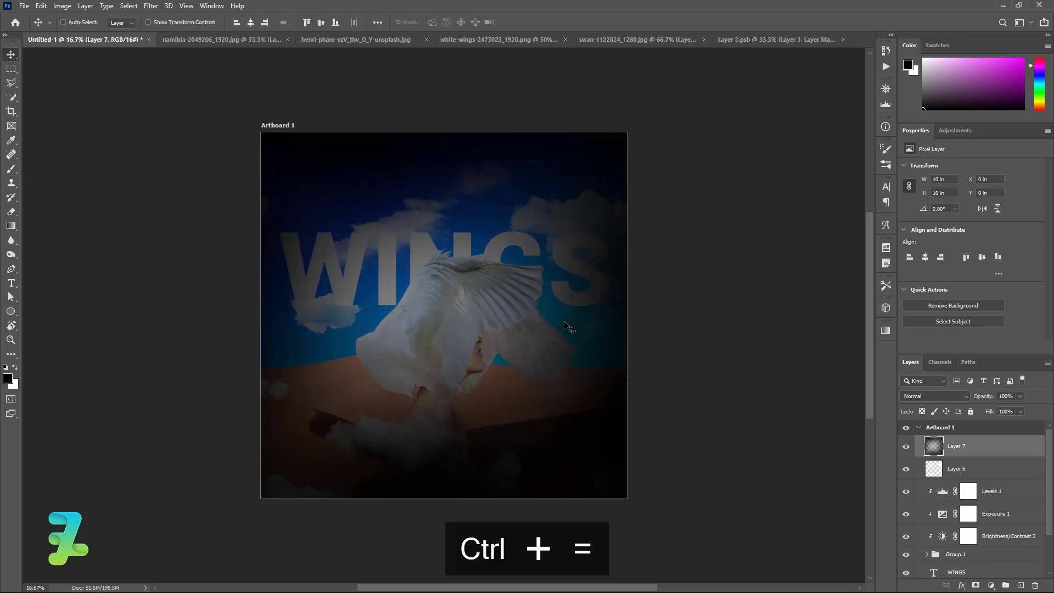
{"action": "key", "text": "shift+alt+m"}
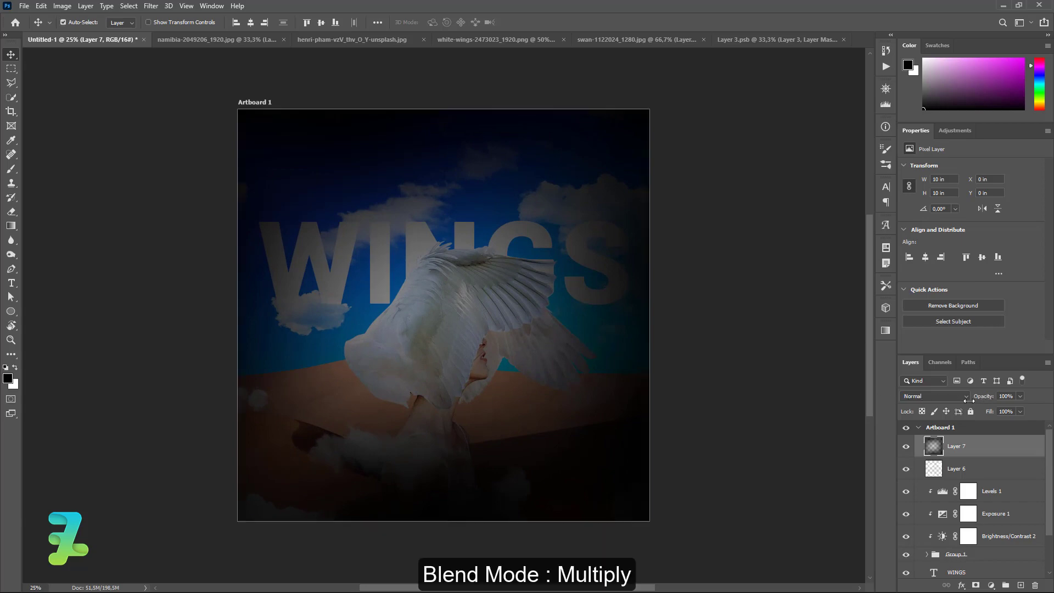
{"action": "left_click", "coordinate": [933, 396]}
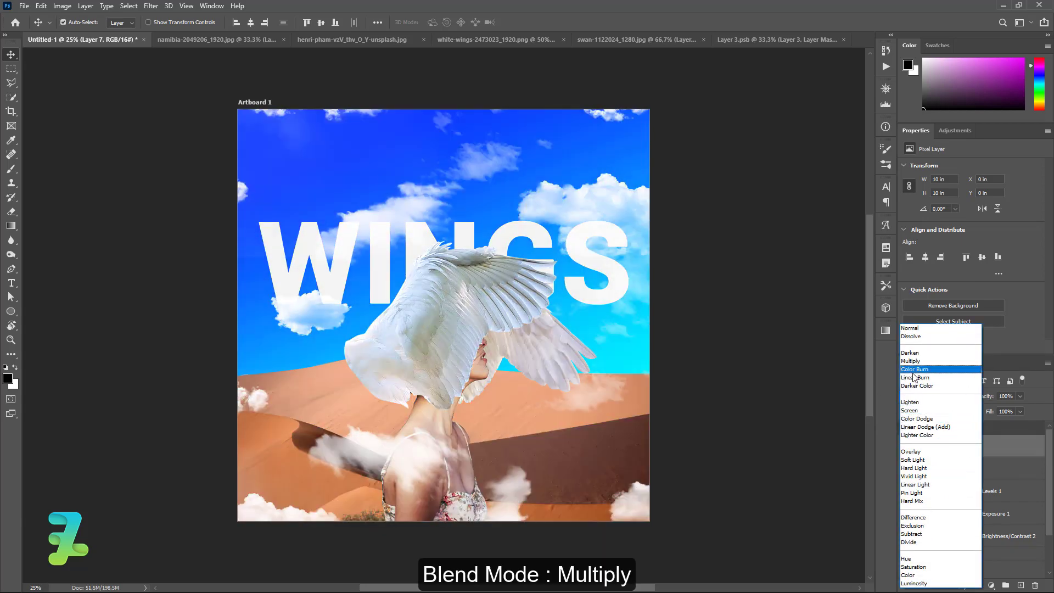
{"action": "left_click", "coordinate": [914, 413]}
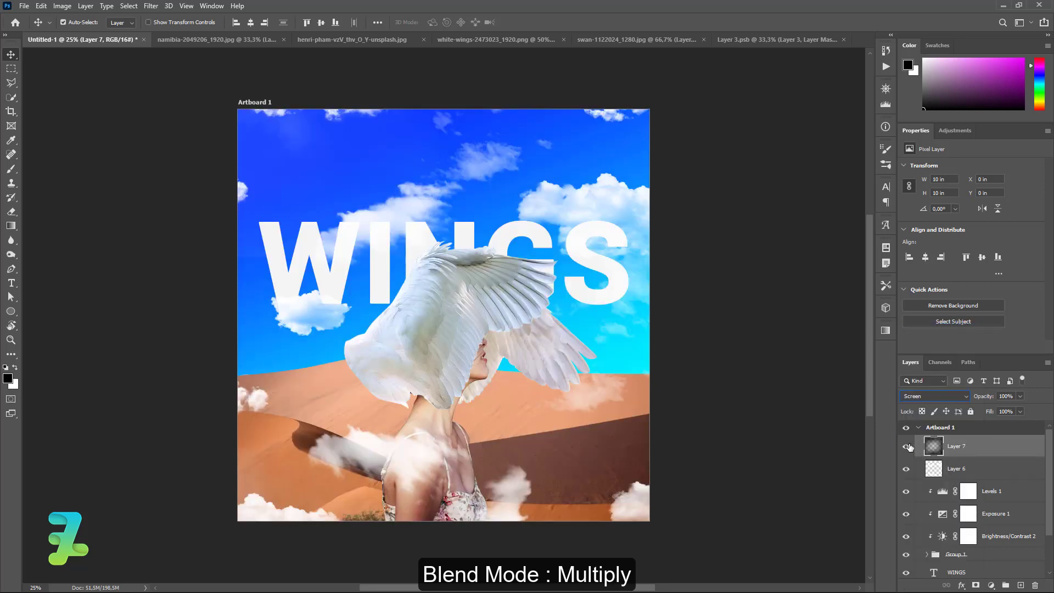
{"action": "left_click", "coordinate": [933, 396]}
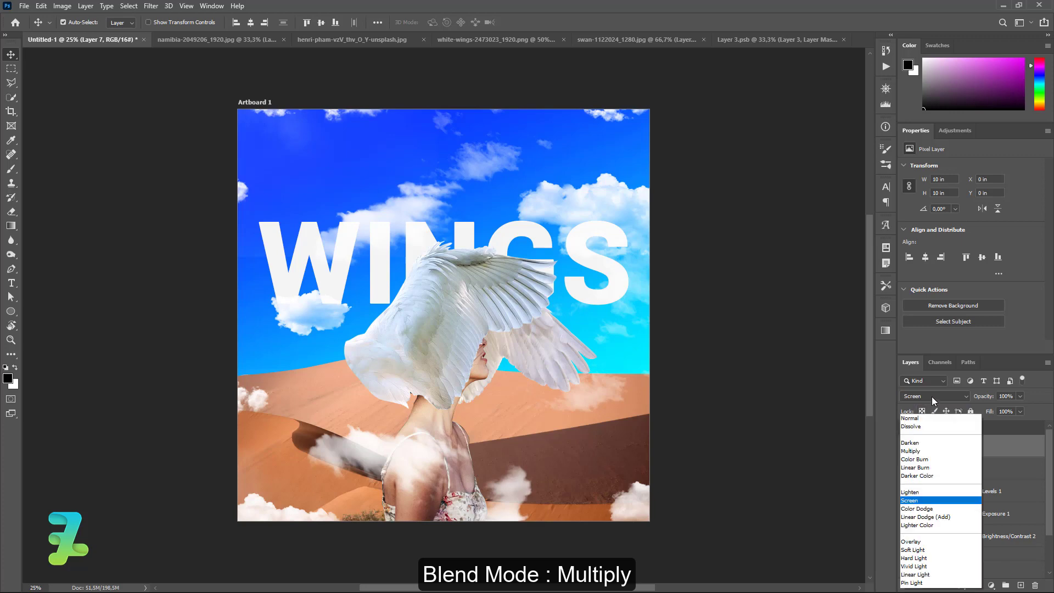
{"action": "left_click", "coordinate": [914, 362]}
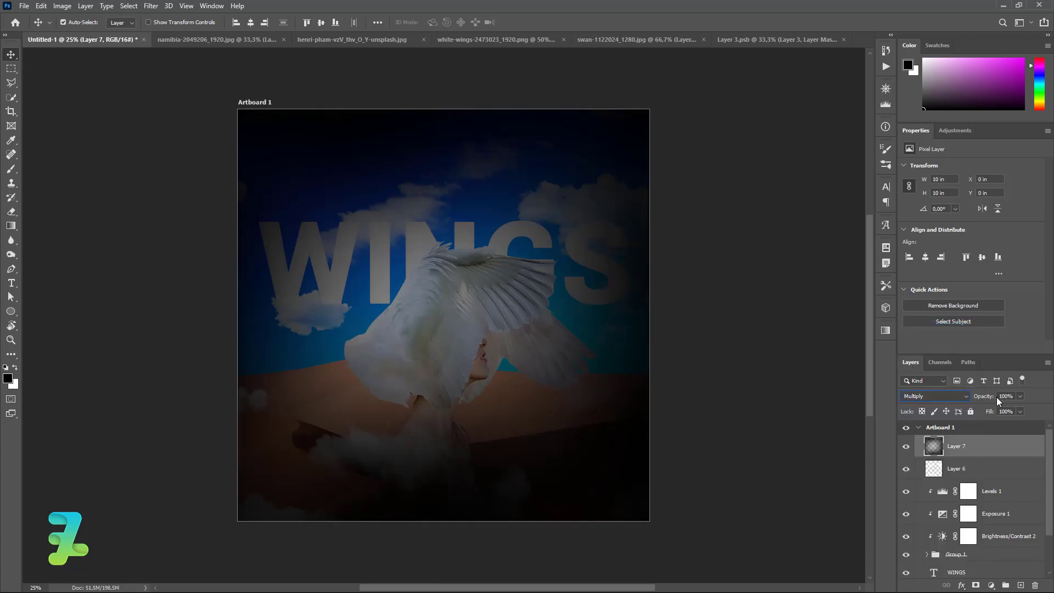
{"action": "left_click", "coordinate": [1020, 396]}
{"action": "left_click_drag", "start_coordinate": [1006, 411], "coordinate": [979, 408]}
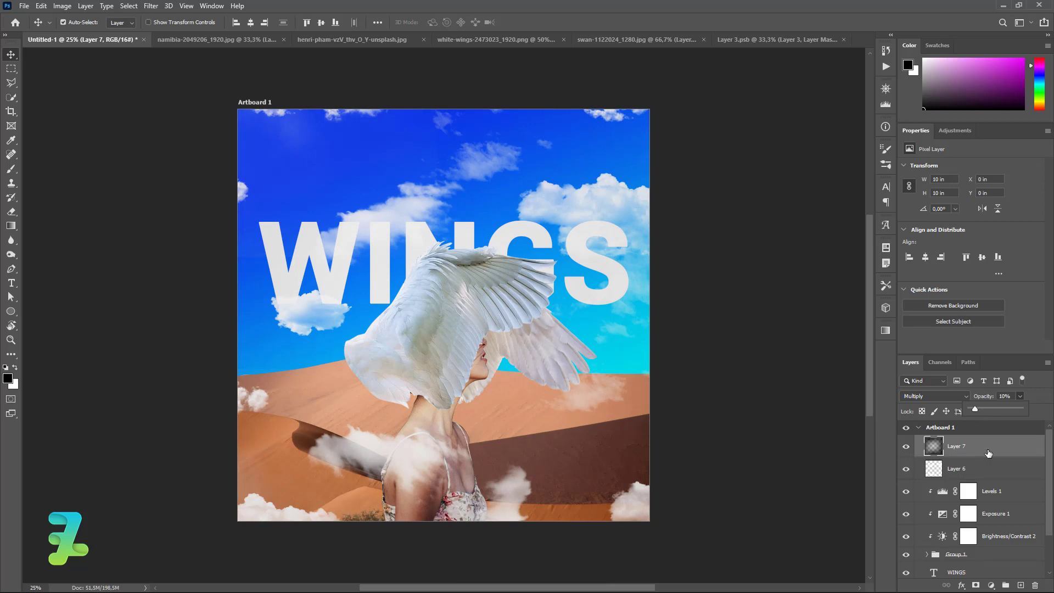
{"action": "left_click", "coordinate": [989, 453]}
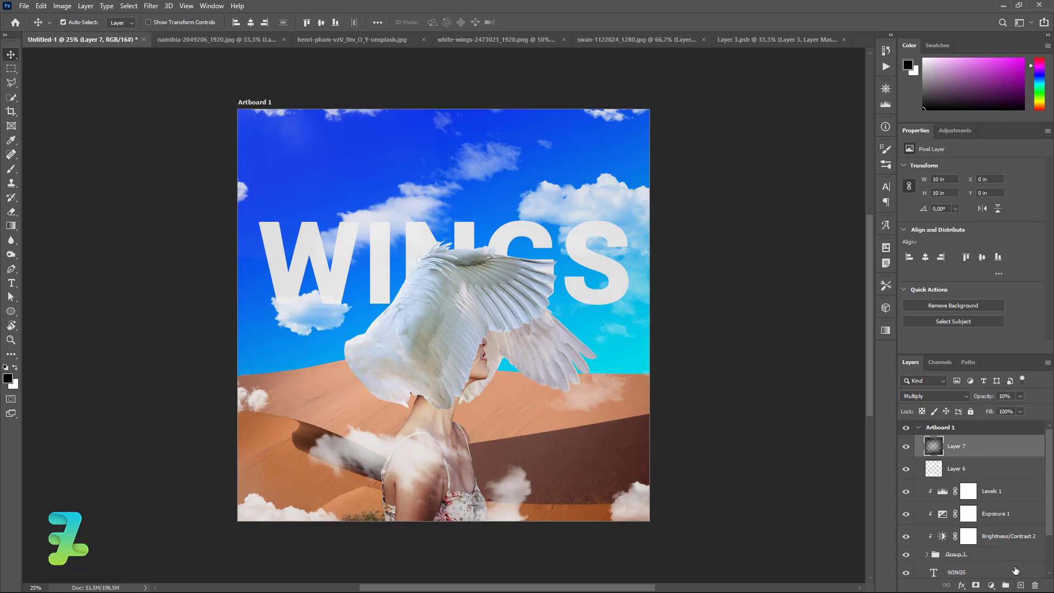
Step: Stamp visible layers into Layer 8, apply High Pass at 3.4 px, and blend with Soft Light
{"action": "key", "text": "ctrl+shift+alt+e"}
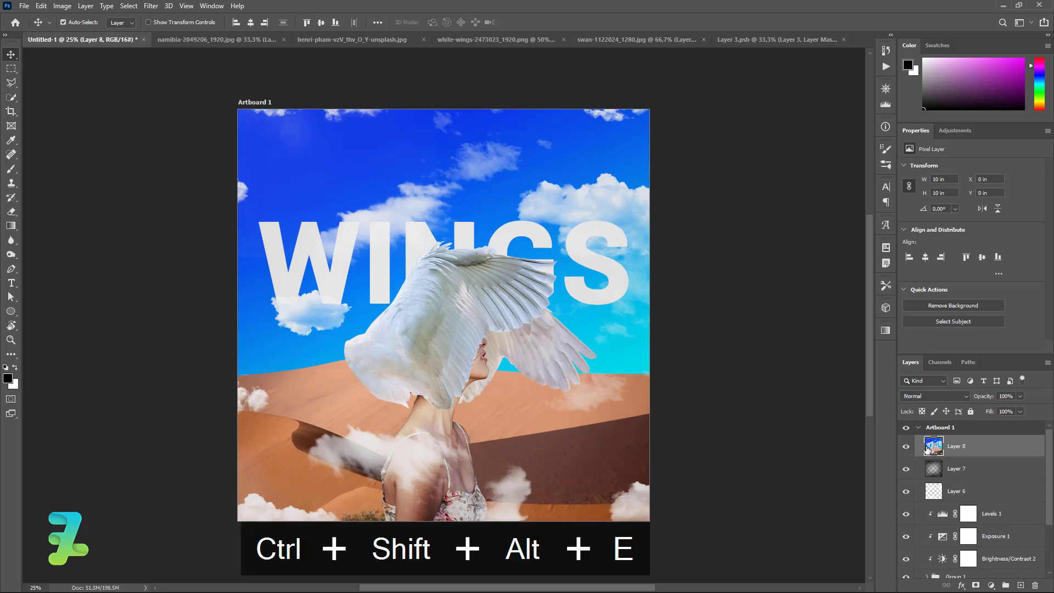
{"action": "left_click", "coordinate": [150, 7]}
{"action": "mouse_move", "coordinate": [160, 223]}
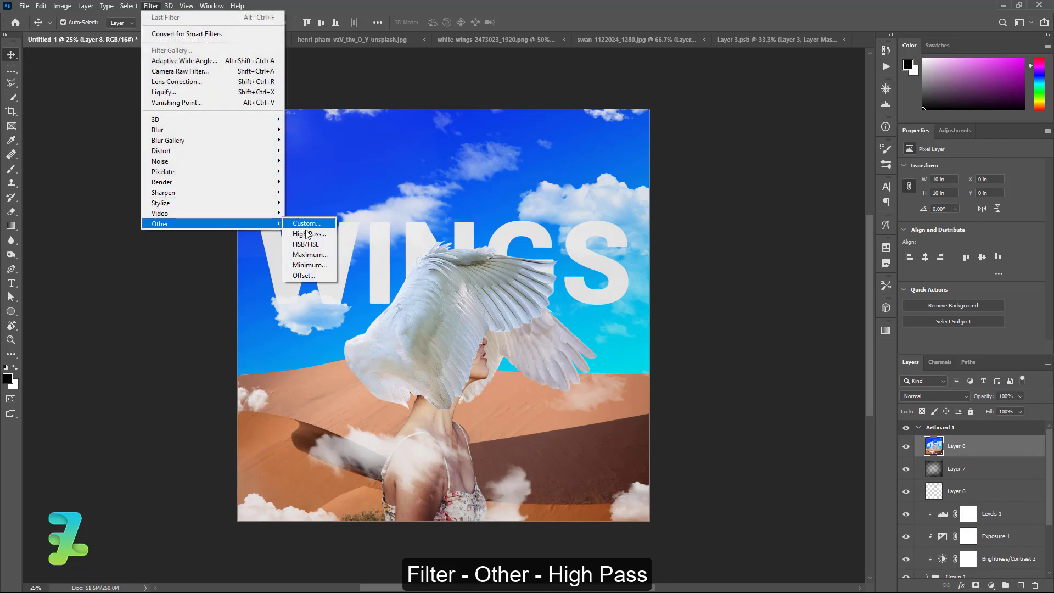
{"action": "left_click", "coordinate": [308, 234]}
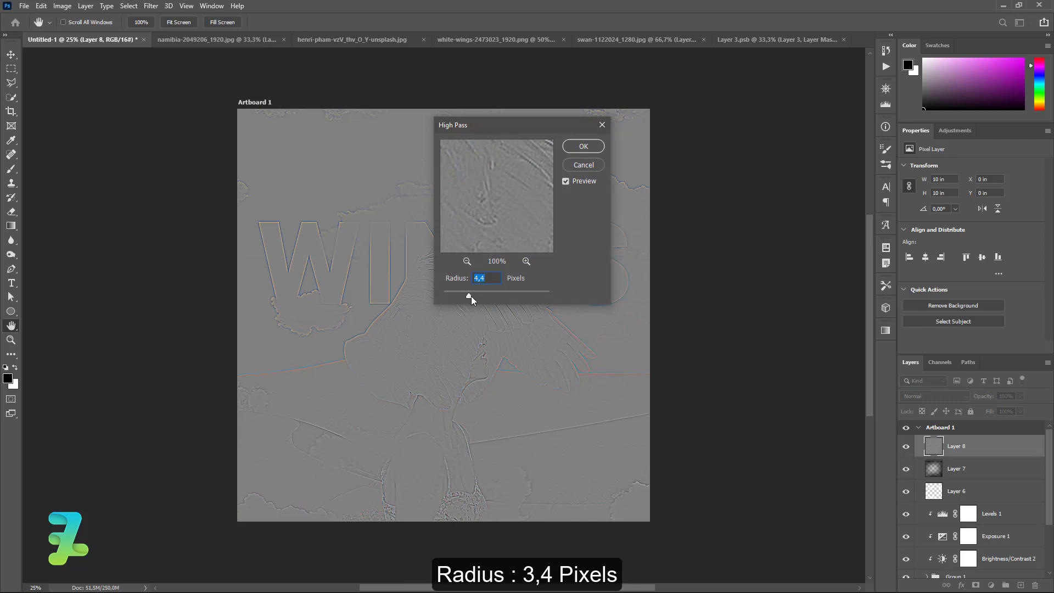
{"action": "left_click", "coordinate": [565, 147]}
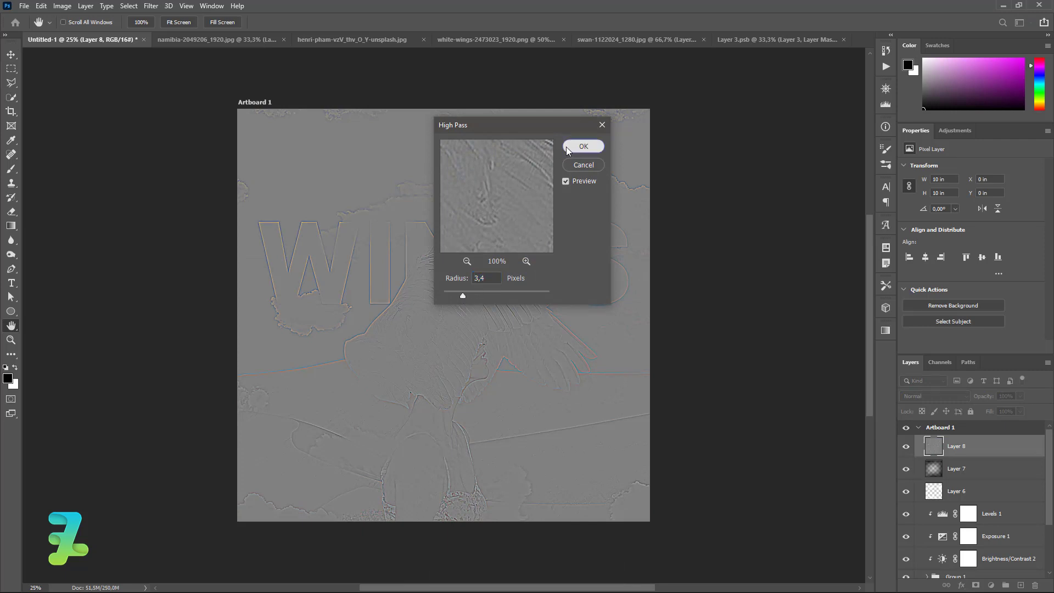
{"action": "left_click", "coordinate": [935, 396]}
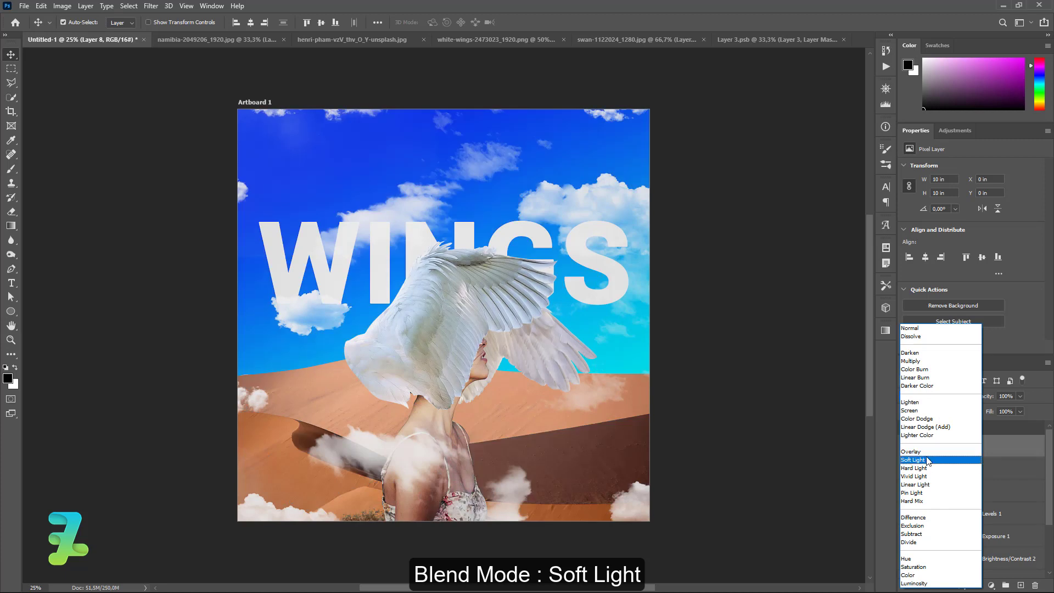
{"action": "left_click", "coordinate": [928, 461]}
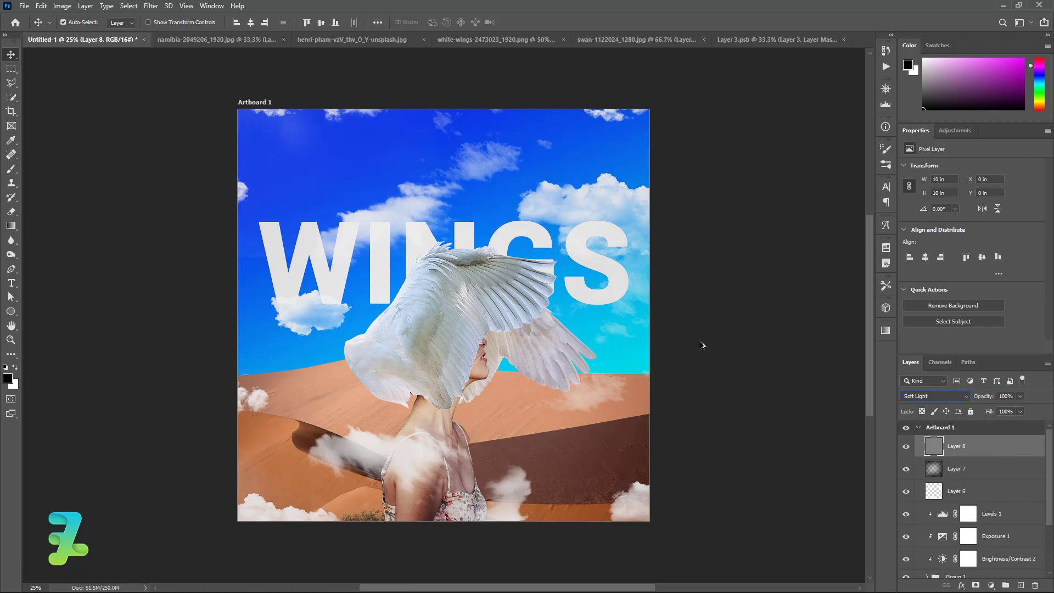
Step: Stamp visible into a new layer and in Camera Raw set Temperature +4, Exposure +0.20
{"action": "key", "text": "ctrl+shift+alt+e"}
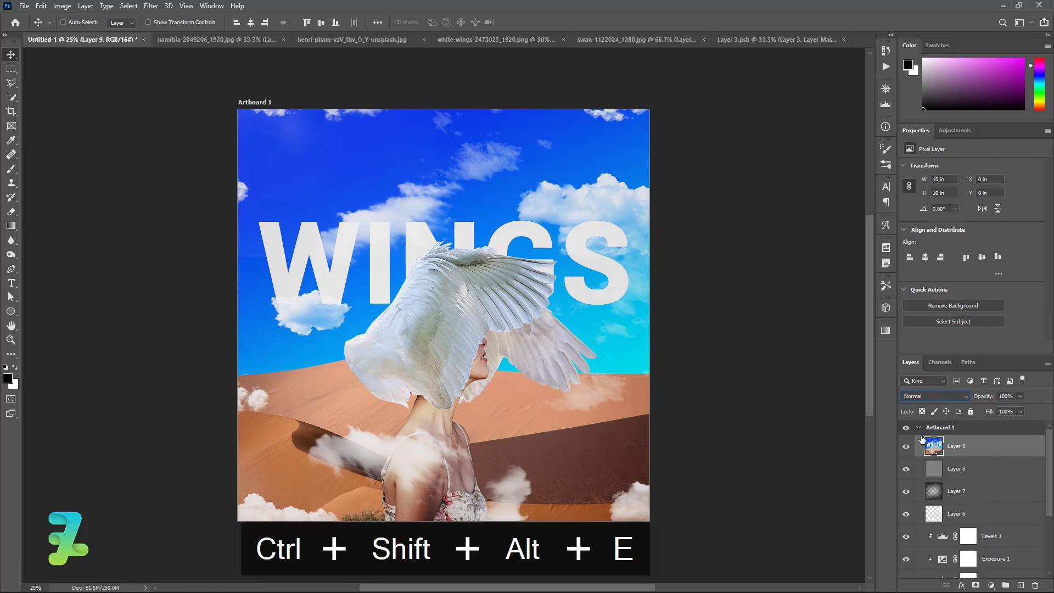
{"action": "left_click", "coordinate": [144, 7]}
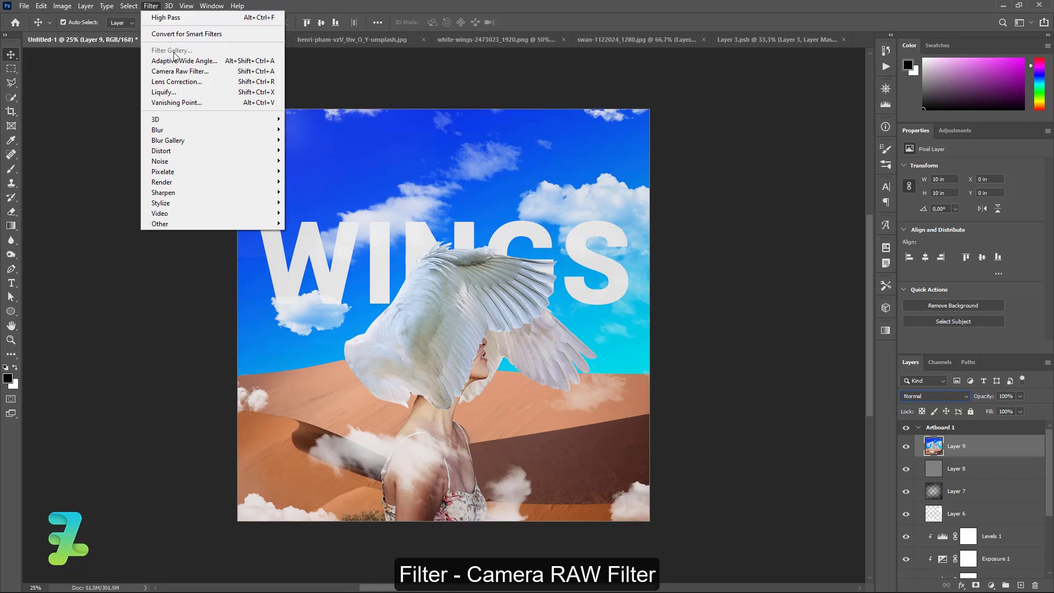
{"action": "left_click", "coordinate": [181, 70]}
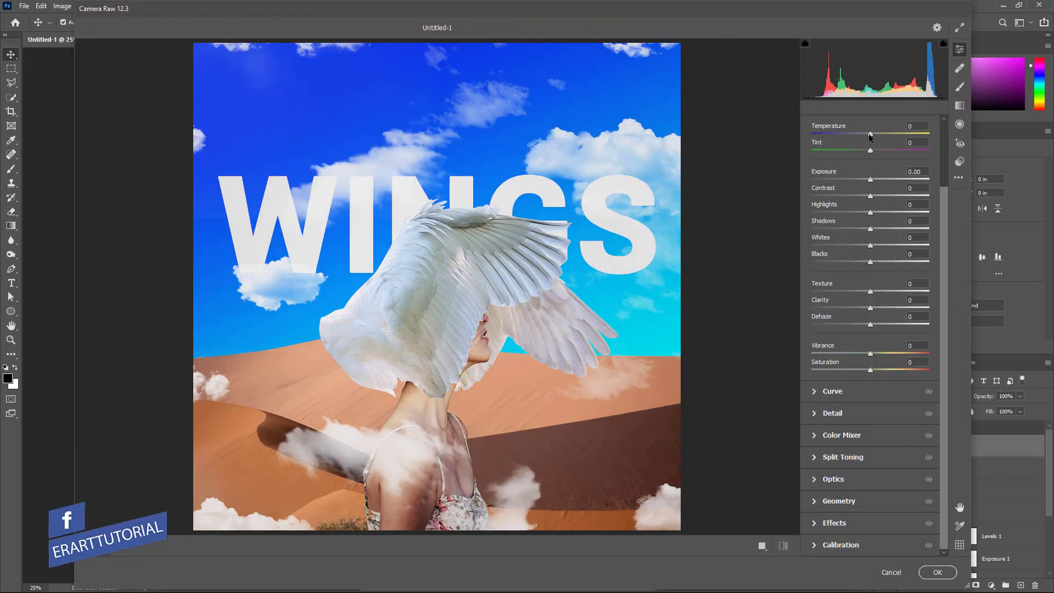
{"action": "mouse_move", "coordinate": [870, 135]}
{"action": "left_mouse_down"}
{"action": "mouse_move", "coordinate": [862, 147]}
{"action": "mouse_move", "coordinate": [870, 150]}
{"action": "mouse_move", "coordinate": [873, 136]}
{"action": "left_mouse_up"}
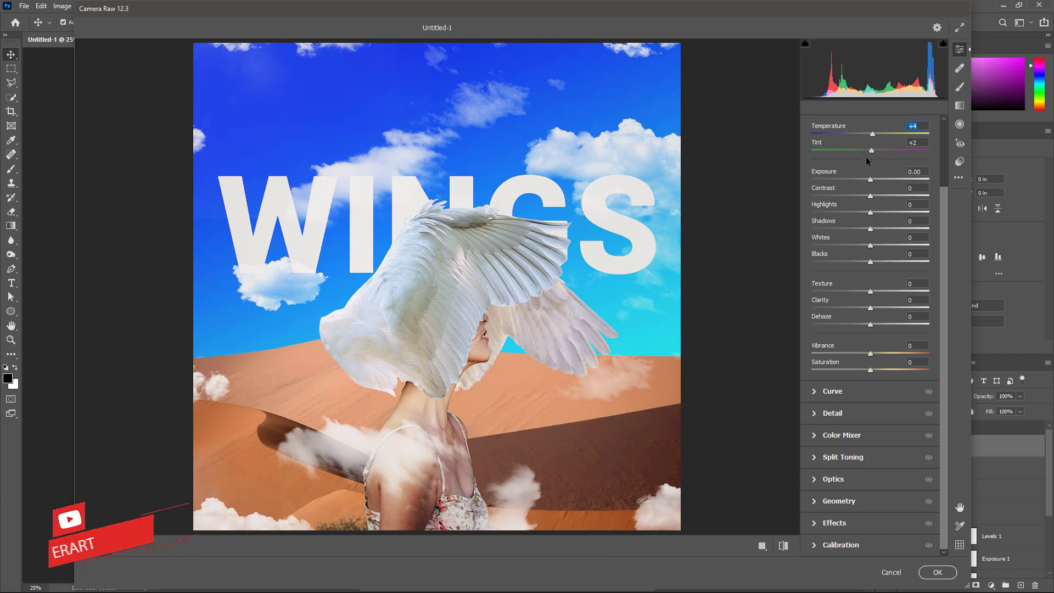
{"action": "left_click_drag", "start_coordinate": [870, 180], "coordinate": [873, 181]}
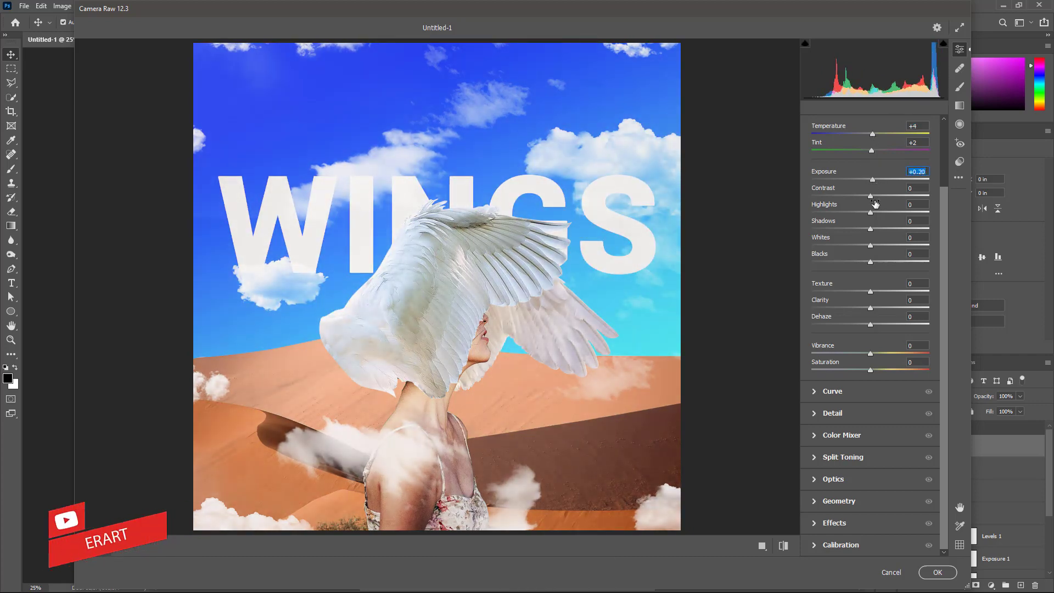
Step: Set Contrast -25, Whites +1, Blacks -68, Clarity +13 and Vibrance -4
{"action": "mouse_move", "coordinate": [871, 197]}
{"action": "left_mouse_down"}
{"action": "mouse_move", "coordinate": [852, 197]}
{"action": "mouse_move", "coordinate": [881, 213]}
{"action": "mouse_move", "coordinate": [872, 236]}
{"action": "left_mouse_up"}
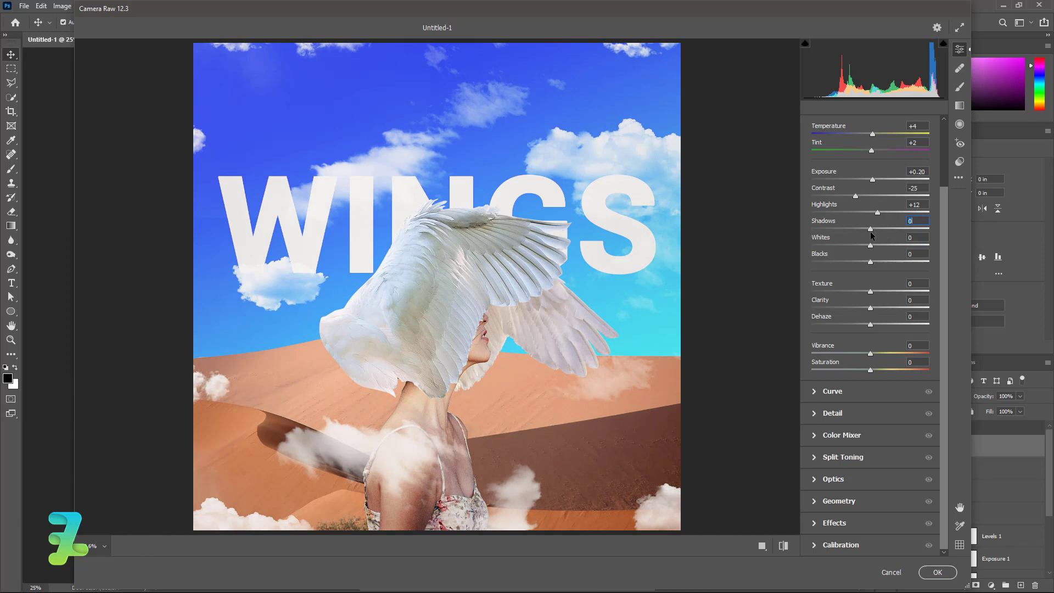
{"action": "mouse_move", "coordinate": [873, 243]}
{"action": "left_mouse_down"}
{"action": "mouse_move", "coordinate": [858, 251]}
{"action": "mouse_move", "coordinate": [870, 253]}
{"action": "left_mouse_up"}
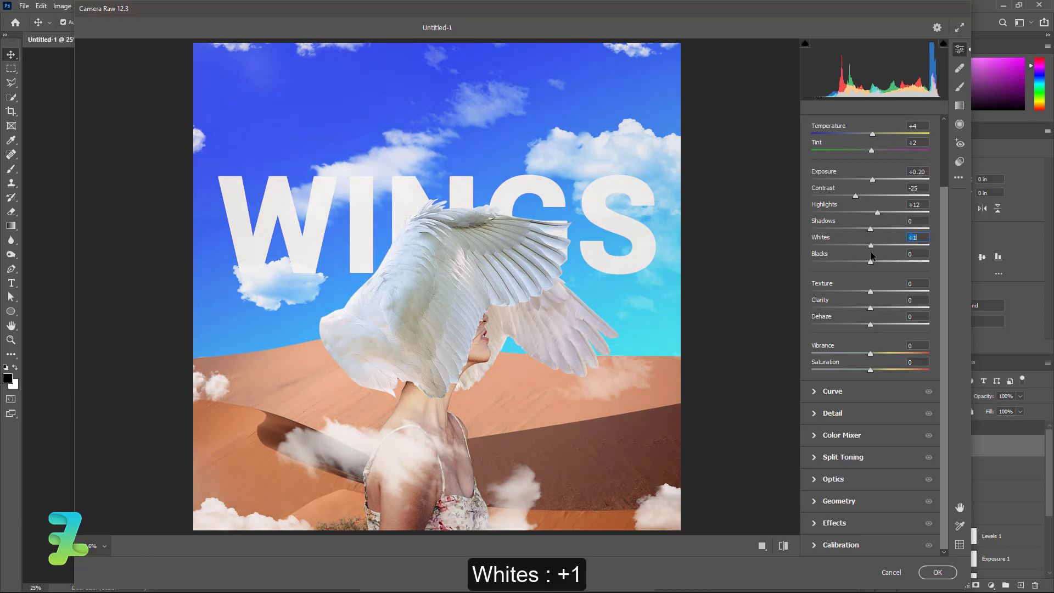
{"action": "mouse_move", "coordinate": [869, 256]}
{"action": "left_mouse_down"}
{"action": "mouse_move", "coordinate": [835, 264]}
{"action": "mouse_move", "coordinate": [831, 277]}
{"action": "left_mouse_up"}
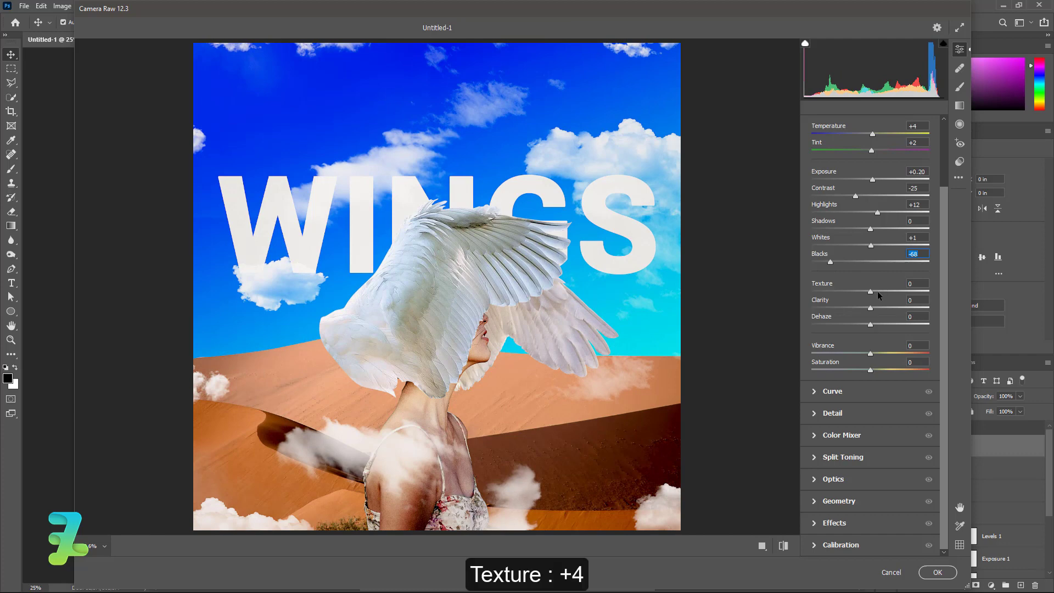
{"action": "key", "text": "Down"}
{"action": "key", "text": "Down"}
{"action": "key", "text": "Down"}
{"action": "key", "text": "Down"}
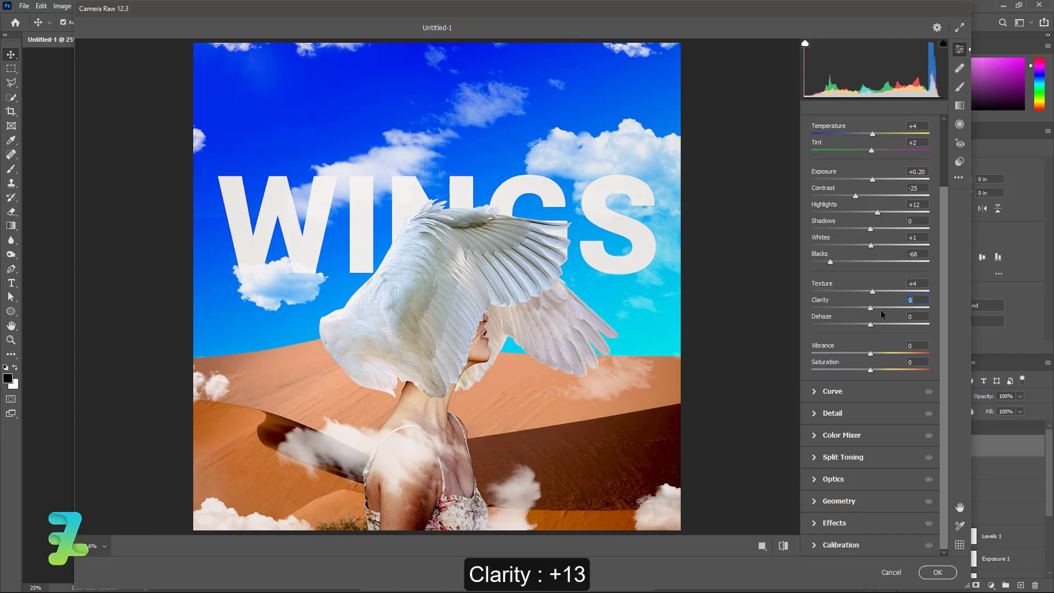
{"action": "mouse_move", "coordinate": [871, 308]}
{"action": "left_mouse_down"}
{"action": "mouse_move", "coordinate": [882, 313]}
{"action": "mouse_move", "coordinate": [864, 333]}
{"action": "mouse_move", "coordinate": [867, 360]}
{"action": "left_mouse_up"}
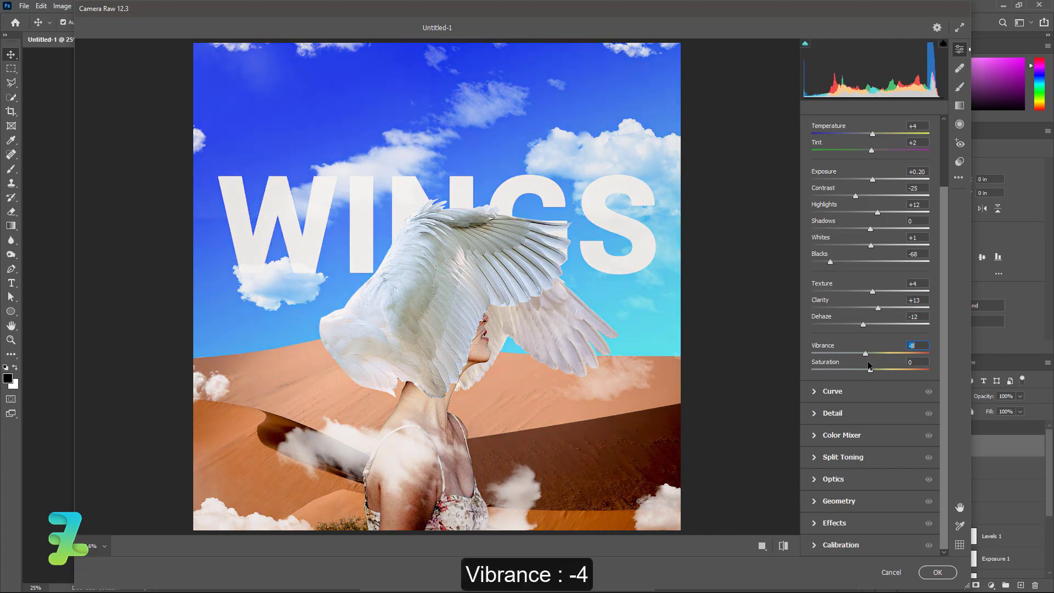
{"action": "left_click_drag", "start_coordinate": [867, 360], "coordinate": [878, 350]}
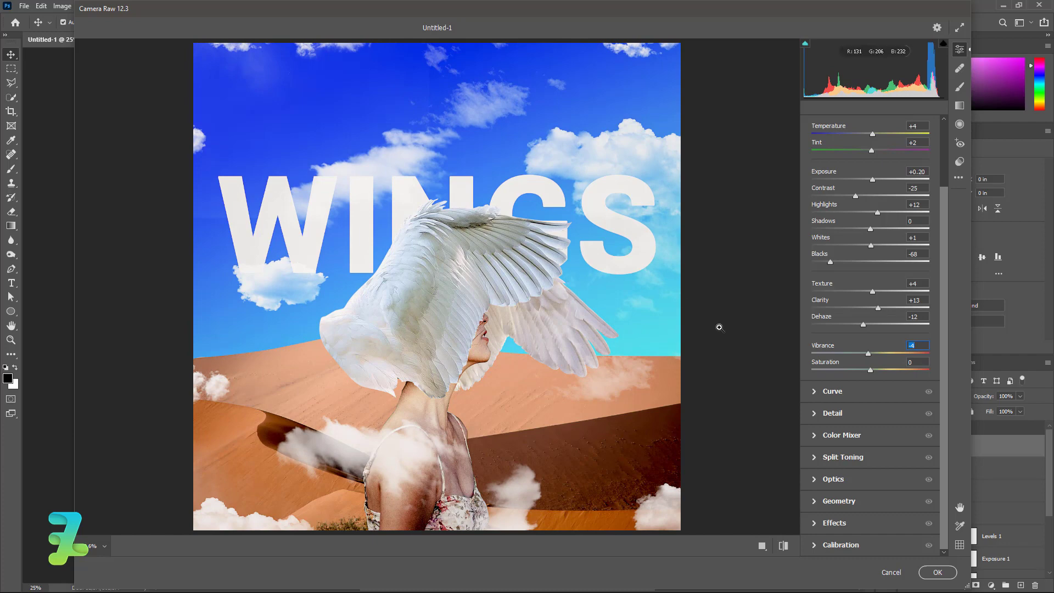
Step: Give the Blue channel curve an S-shape: shadows pulled down, highlights lifted
{"action": "left_click", "coordinate": [818, 392]}
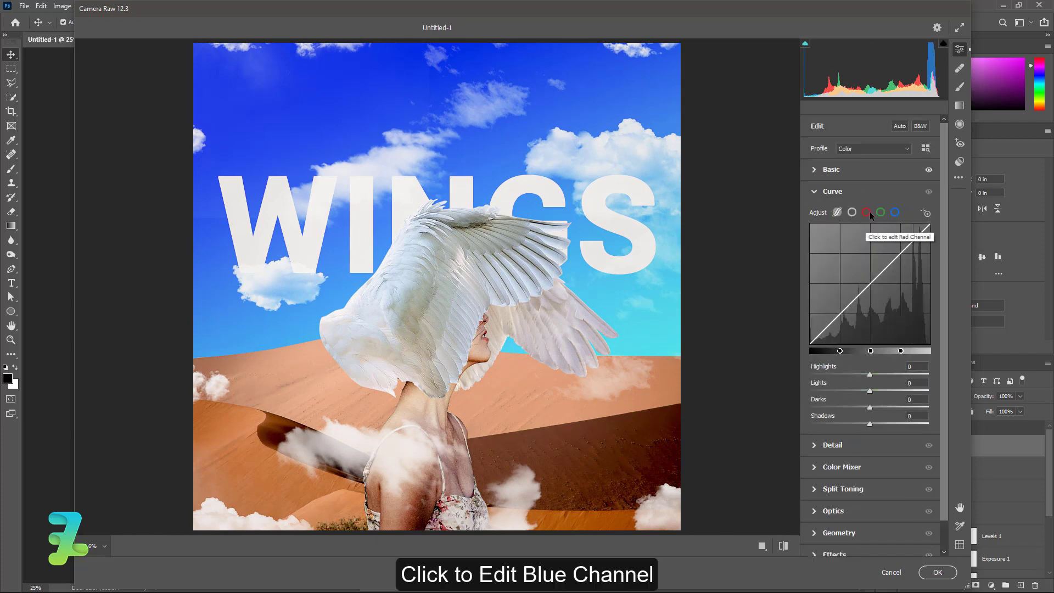
{"action": "left_click", "coordinate": [895, 212]}
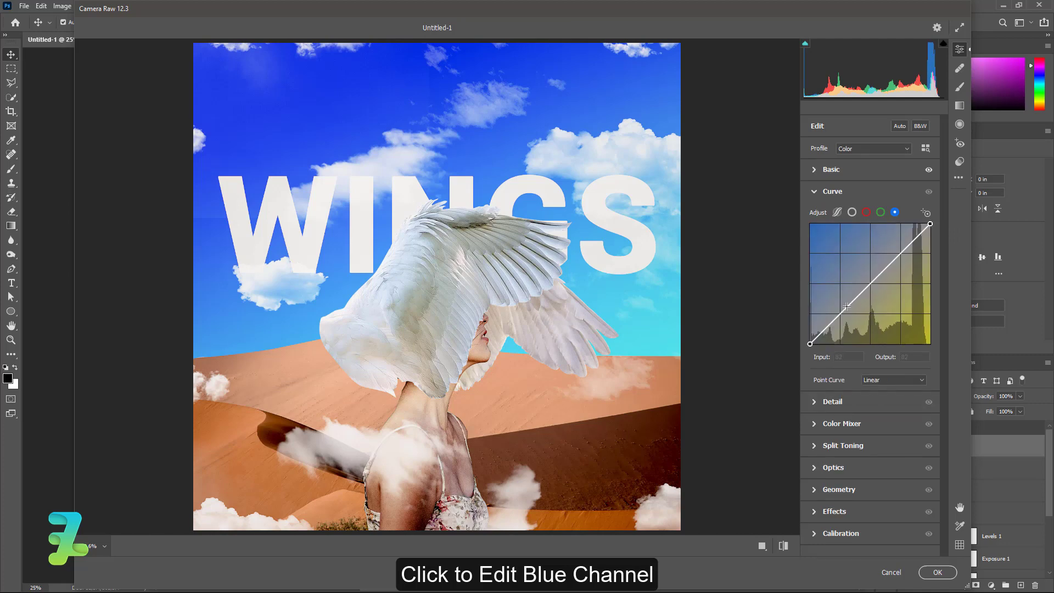
{"action": "left_click_drag", "start_coordinate": [846, 307], "coordinate": [836, 319]}
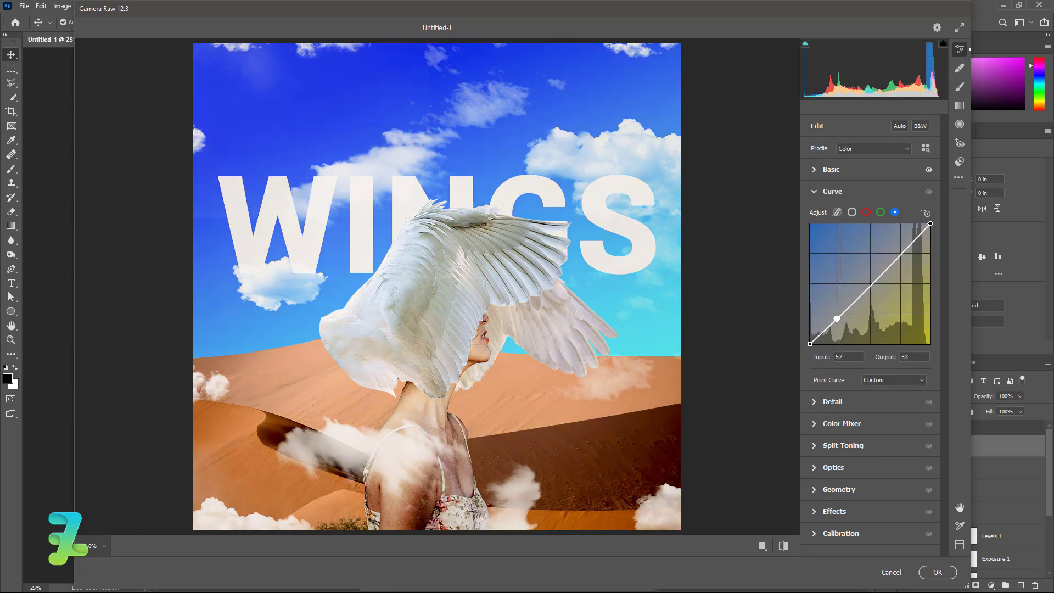
{"action": "left_click_drag", "start_coordinate": [904, 252], "coordinate": [898, 249]}
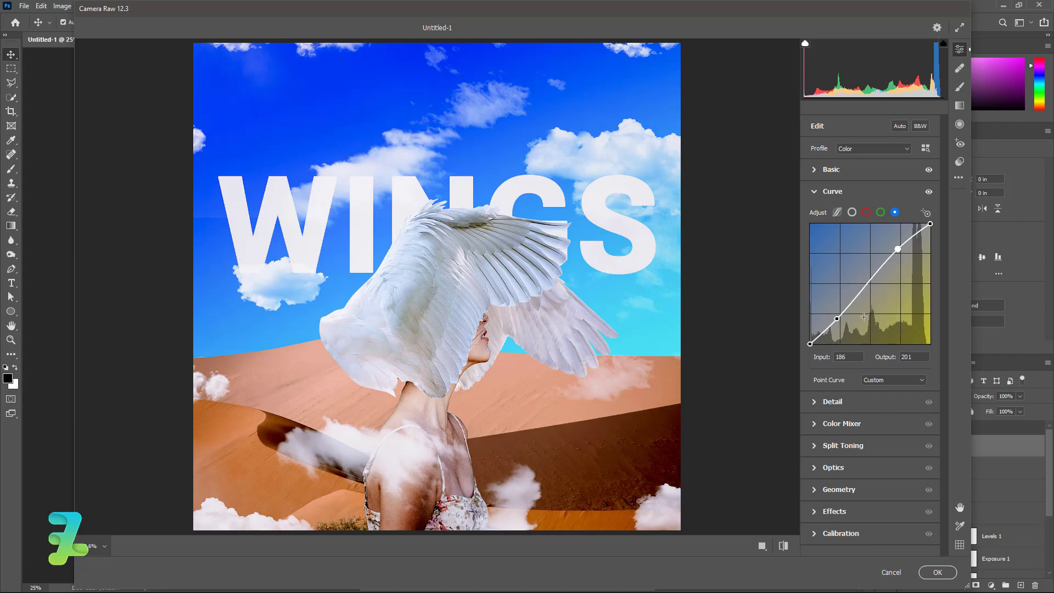
Step: Set Detail Sharpening to 6 and Noise Reduction to 5
{"action": "left_click", "coordinate": [816, 407]}
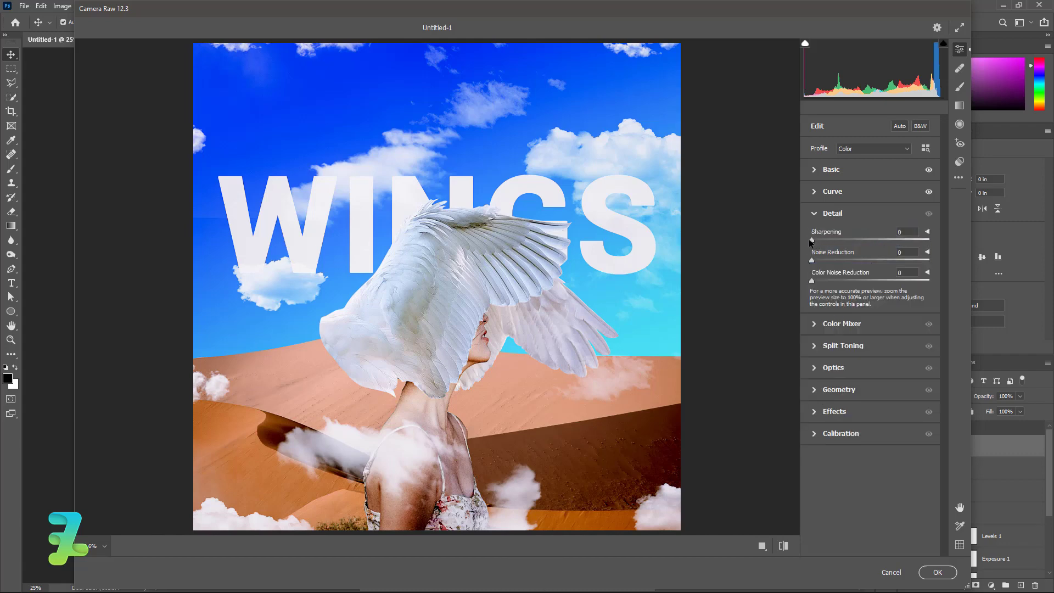
{"action": "mouse_move", "coordinate": [811, 240]}
{"action": "left_mouse_down"}
{"action": "mouse_move", "coordinate": [835, 240]}
{"action": "mouse_move", "coordinate": [810, 241]}
{"action": "left_mouse_up"}
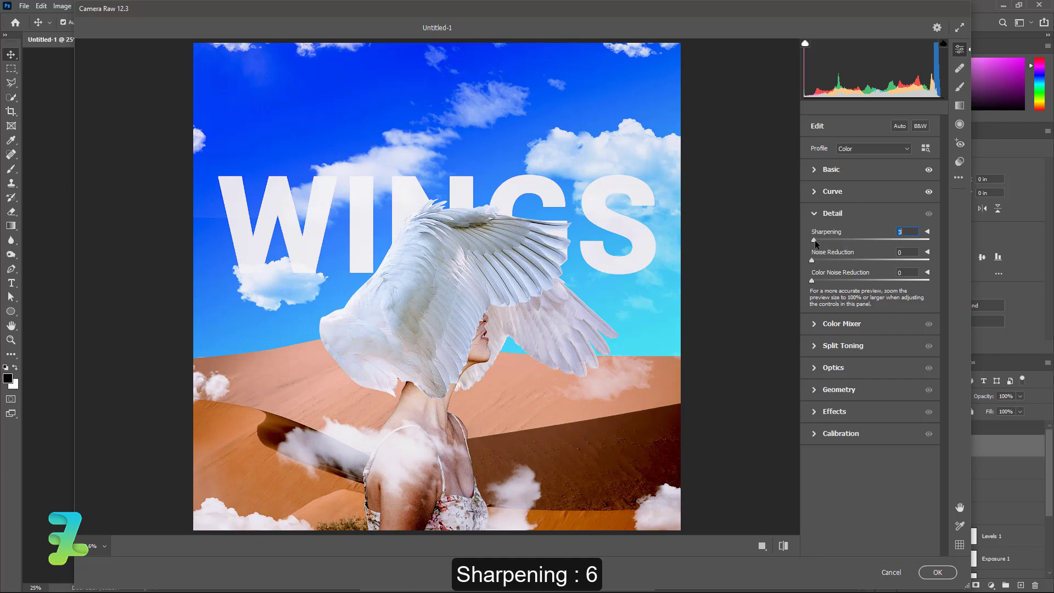
{"action": "left_click", "coordinate": [818, 260]}
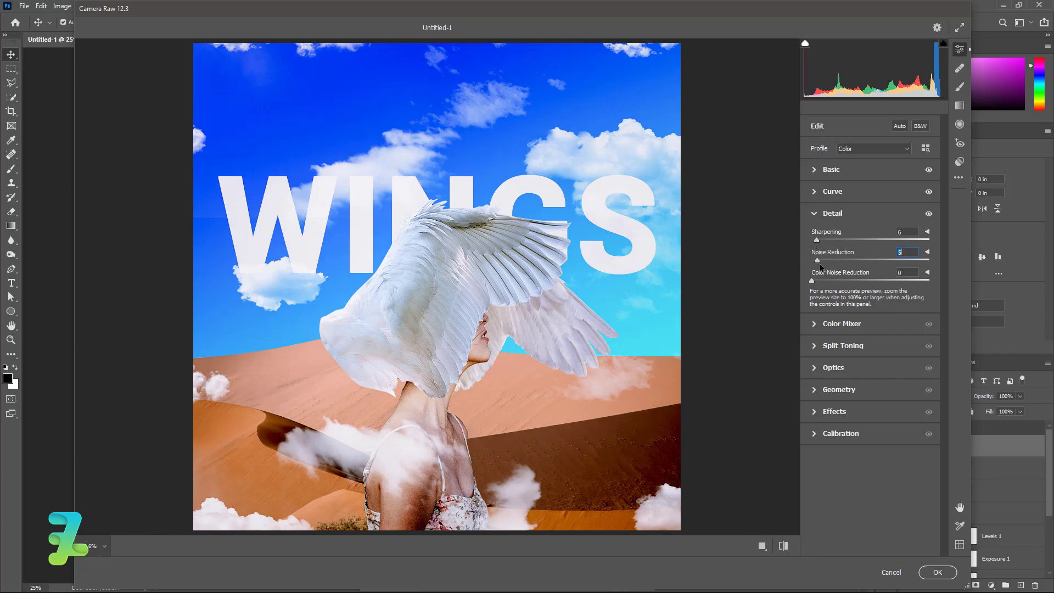
Step: Set split-toning highlights hue to 10, grain to 39 and vignetting to -18
{"action": "left_click", "coordinate": [812, 345]}
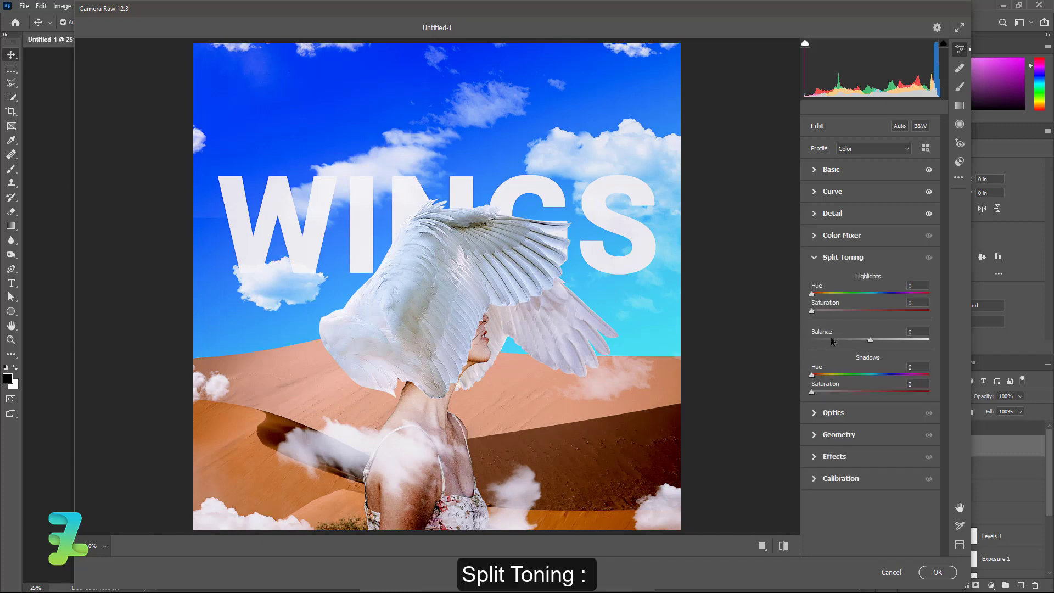
{"action": "mouse_move", "coordinate": [811, 294]}
{"action": "left_mouse_down"}
{"action": "mouse_move", "coordinate": [831, 295]}
{"action": "mouse_move", "coordinate": [816, 295]}
{"action": "mouse_move", "coordinate": [831, 318]}
{"action": "mouse_move", "coordinate": [812, 312]}
{"action": "left_mouse_up"}
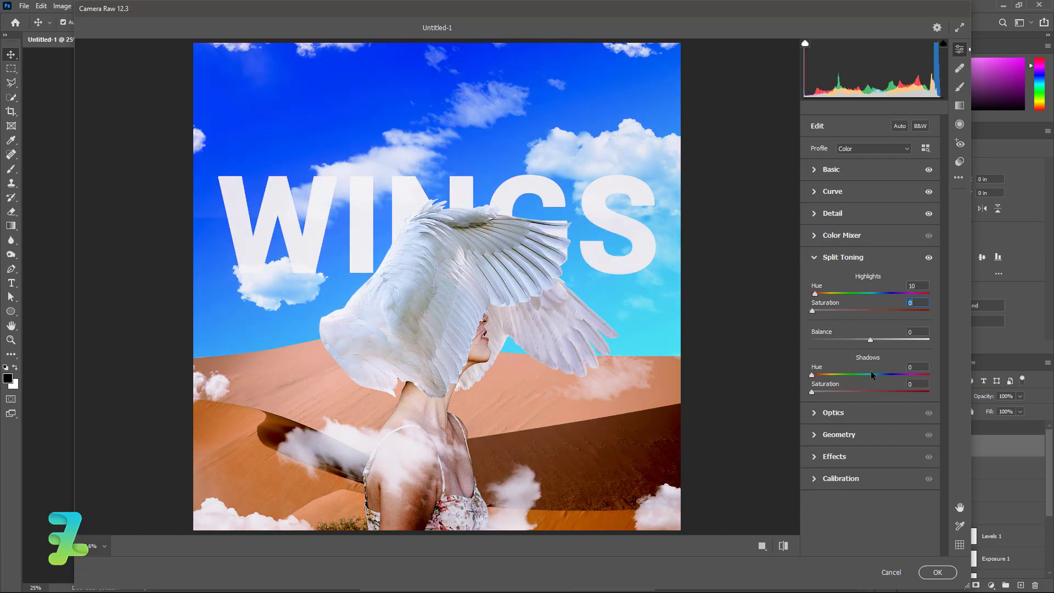
{"action": "left_click", "coordinate": [814, 456]}
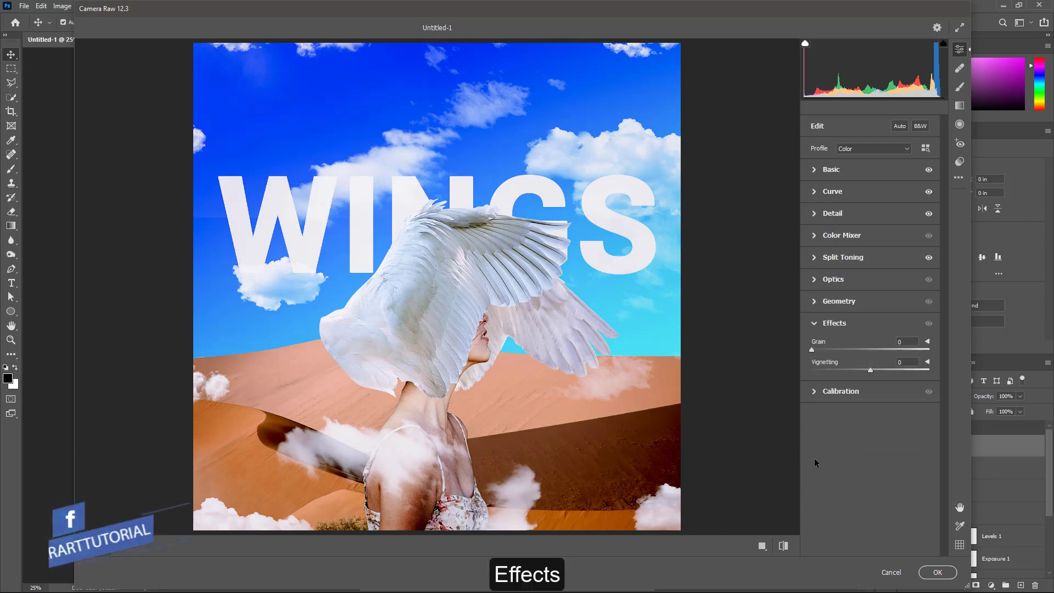
{"action": "mouse_move", "coordinate": [811, 349]}
{"action": "left_mouse_down"}
{"action": "mouse_move", "coordinate": [859, 350]}
{"action": "mouse_move", "coordinate": [873, 372]}
{"action": "left_mouse_up"}
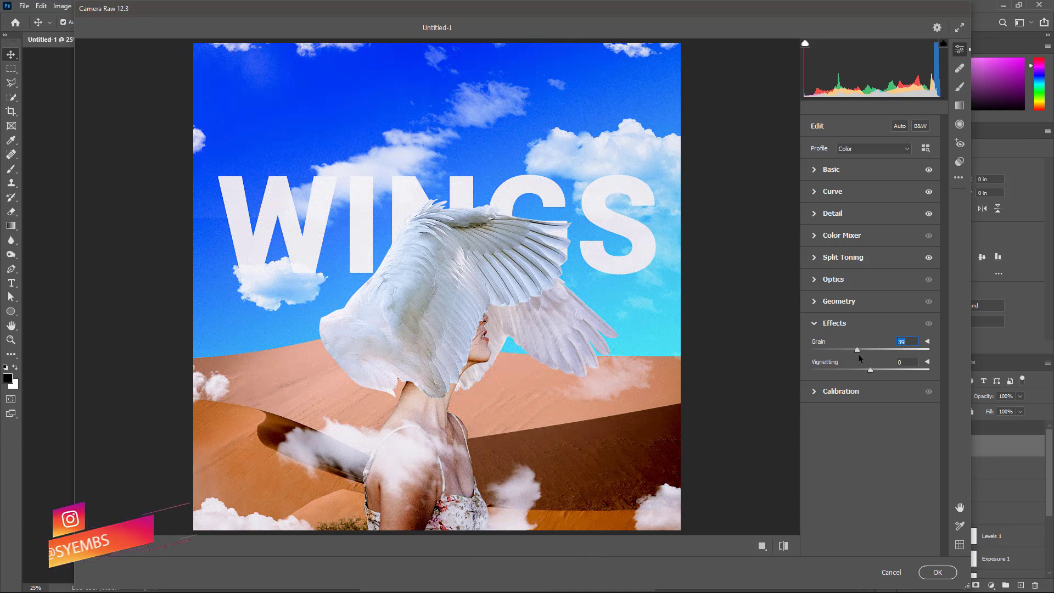
{"action": "mouse_move", "coordinate": [870, 370]}
{"action": "left_mouse_down"}
{"action": "mouse_move", "coordinate": [909, 371]}
{"action": "mouse_move", "coordinate": [829, 370]}
{"action": "mouse_move", "coordinate": [871, 375]}
{"action": "mouse_move", "coordinate": [839, 371]}
{"action": "mouse_move", "coordinate": [870, 372]}
{"action": "mouse_move", "coordinate": [861, 374]}
{"action": "left_mouse_up"}
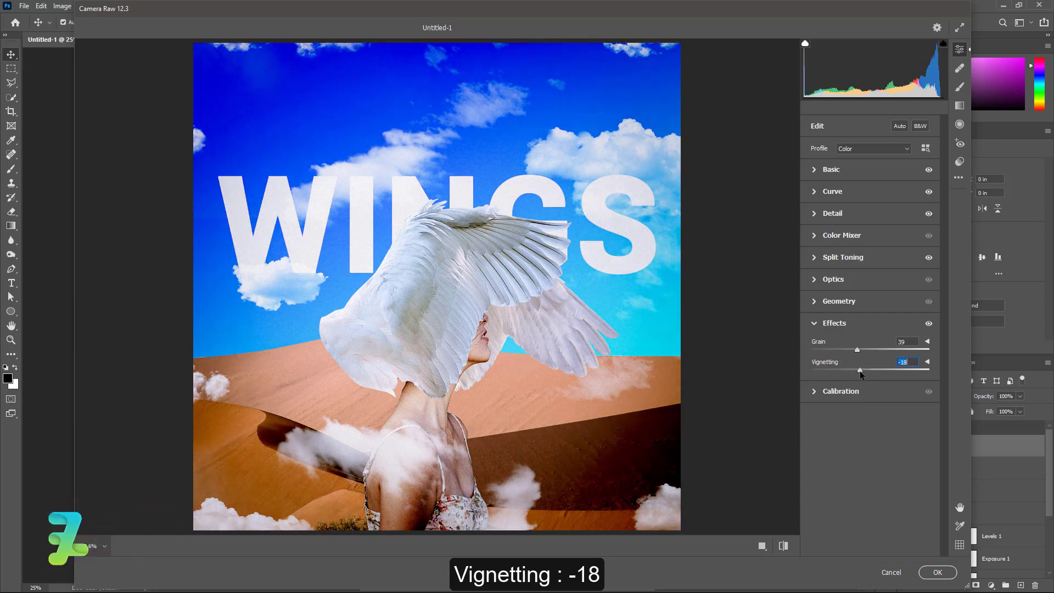
Step: Calibrate colour: shadows tint +3, blue primary hue -3 with lower saturation
{"action": "left_click", "coordinate": [815, 391]}
{"action": "mouse_move", "coordinate": [871, 388]}
{"action": "left_mouse_down"}
{"action": "mouse_move", "coordinate": [904, 389]}
{"action": "mouse_move", "coordinate": [855, 386]}
{"action": "mouse_move", "coordinate": [873, 391]}
{"action": "mouse_move", "coordinate": [832, 422]}
{"action": "mouse_move", "coordinate": [887, 420]}
{"action": "mouse_move", "coordinate": [876, 422]}
{"action": "left_mouse_up"}
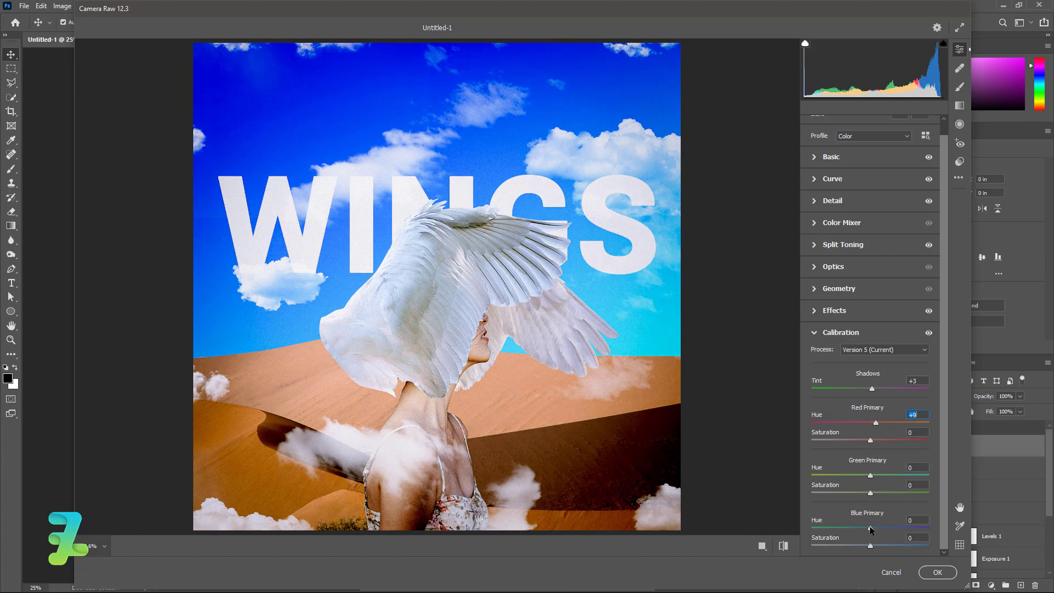
{"action": "mouse_move", "coordinate": [871, 529]}
{"action": "left_mouse_down"}
{"action": "mouse_move", "coordinate": [841, 530]}
{"action": "mouse_move", "coordinate": [873, 527]}
{"action": "mouse_move", "coordinate": [889, 546]}
{"action": "mouse_move", "coordinate": [867, 547]}
{"action": "left_mouse_up"}
Step: Apply the Camera Raw grade, then hide and reshow Layer 9 to compare before and after
{"action": "left_click", "coordinate": [937, 572]}
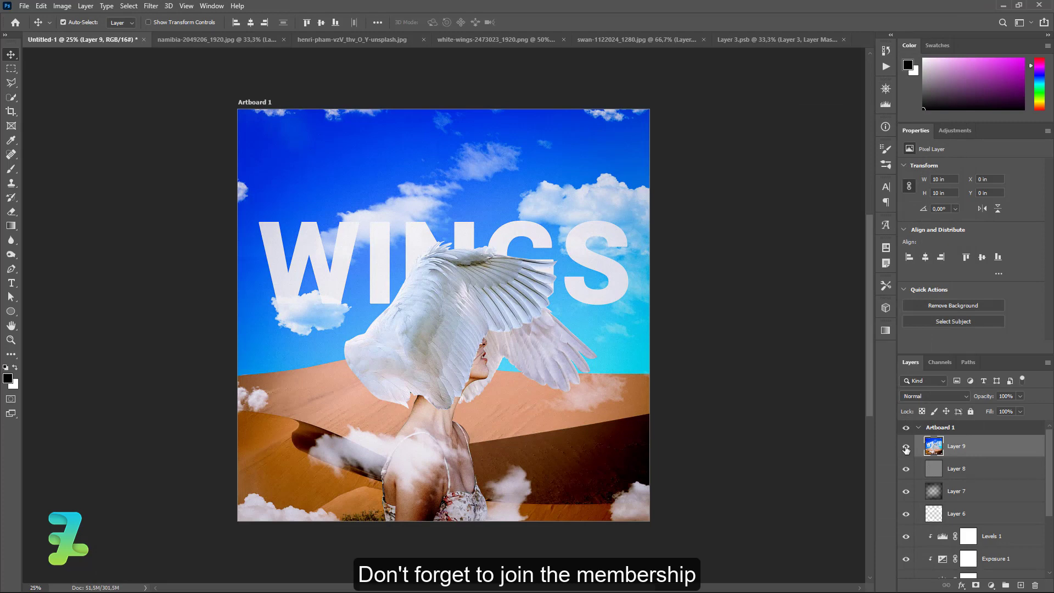
{"action": "left_click", "coordinate": [906, 449]}
{"action": "left_click", "coordinate": [907, 449]}
{"action": "left_click", "coordinate": [907, 449]}
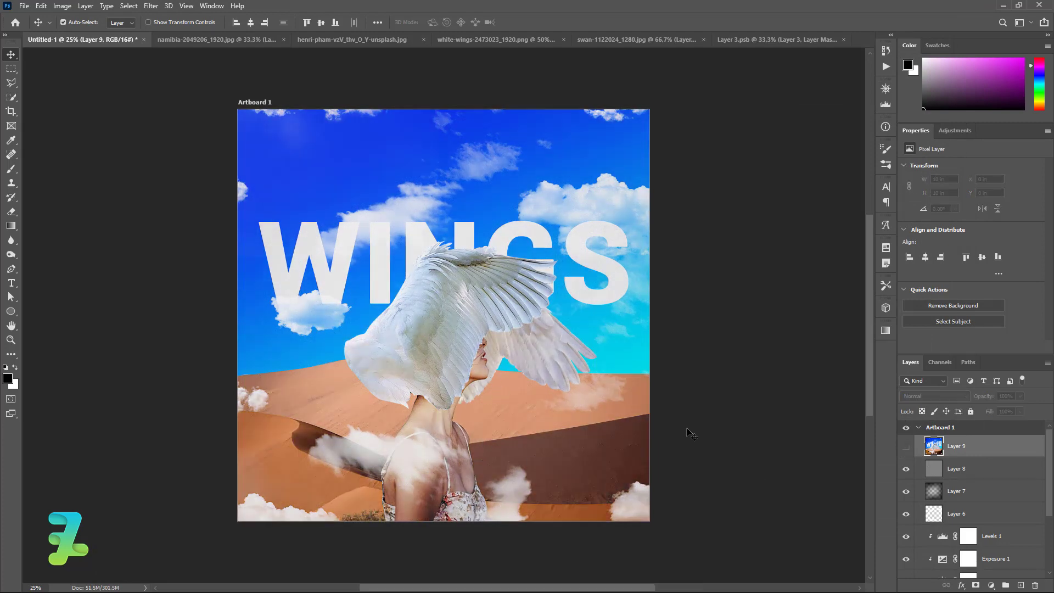
{"action": "left_click", "coordinate": [907, 448]}
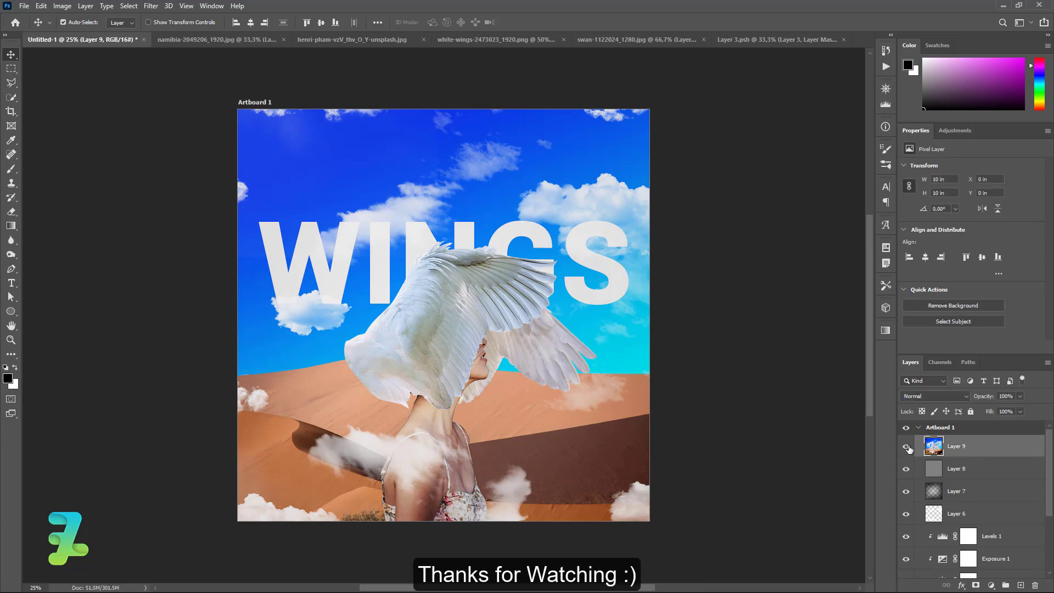